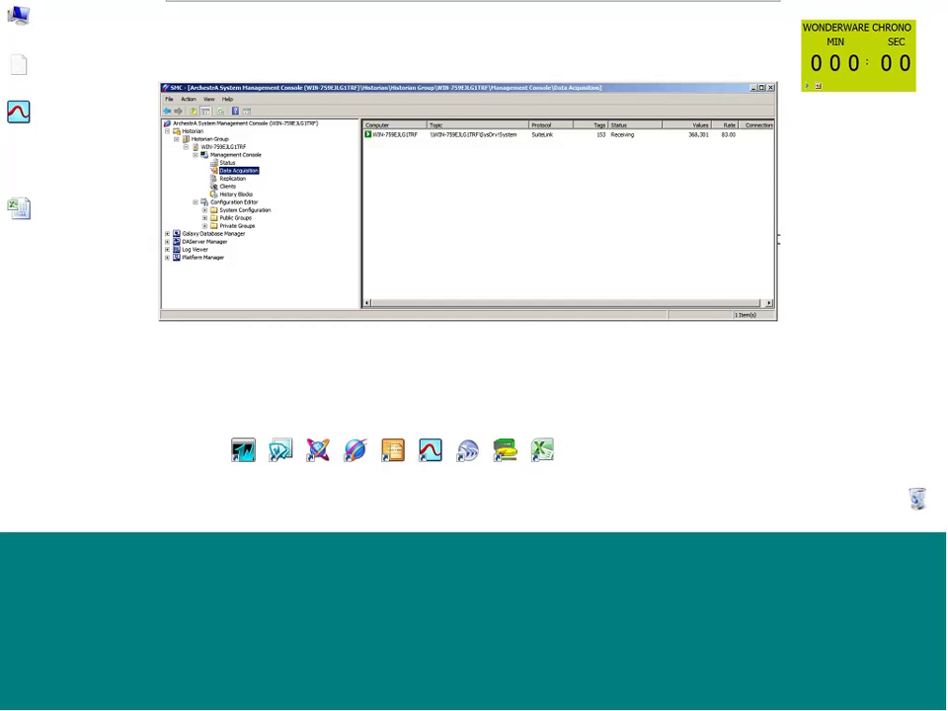
Review the Historian's status and data acquisition, and view the running reactor application in InTouch WindowViewer
click(226, 163)
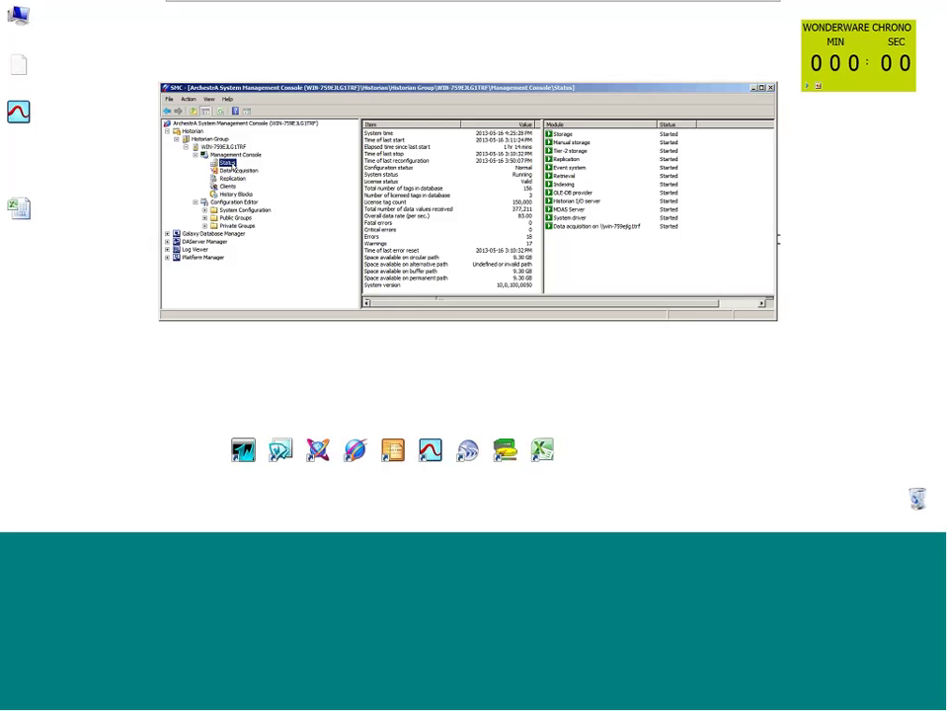
click(241, 171)
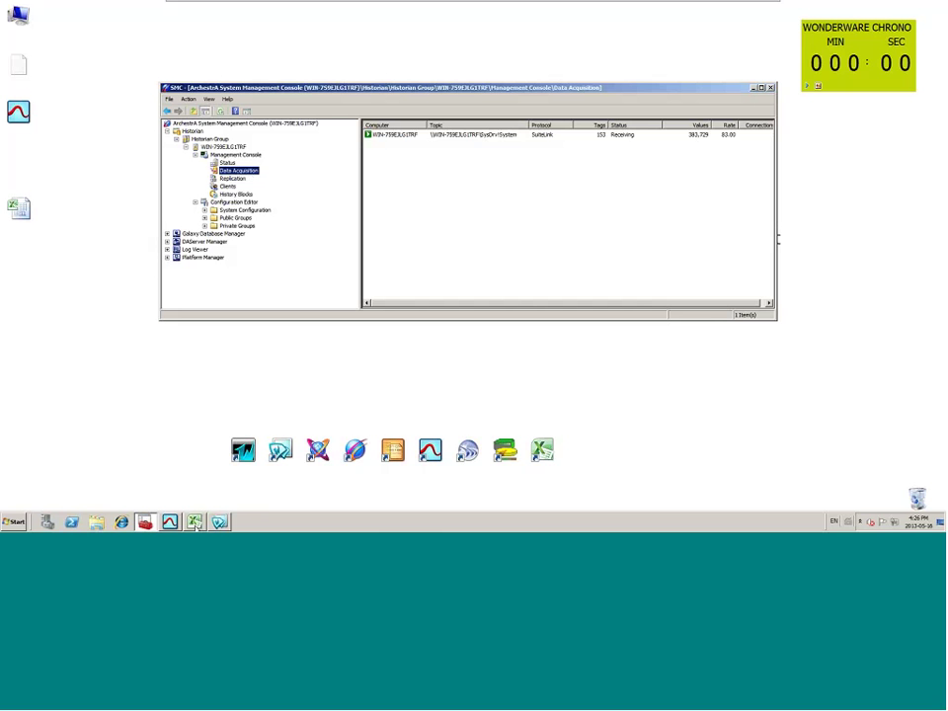
click(221, 521)
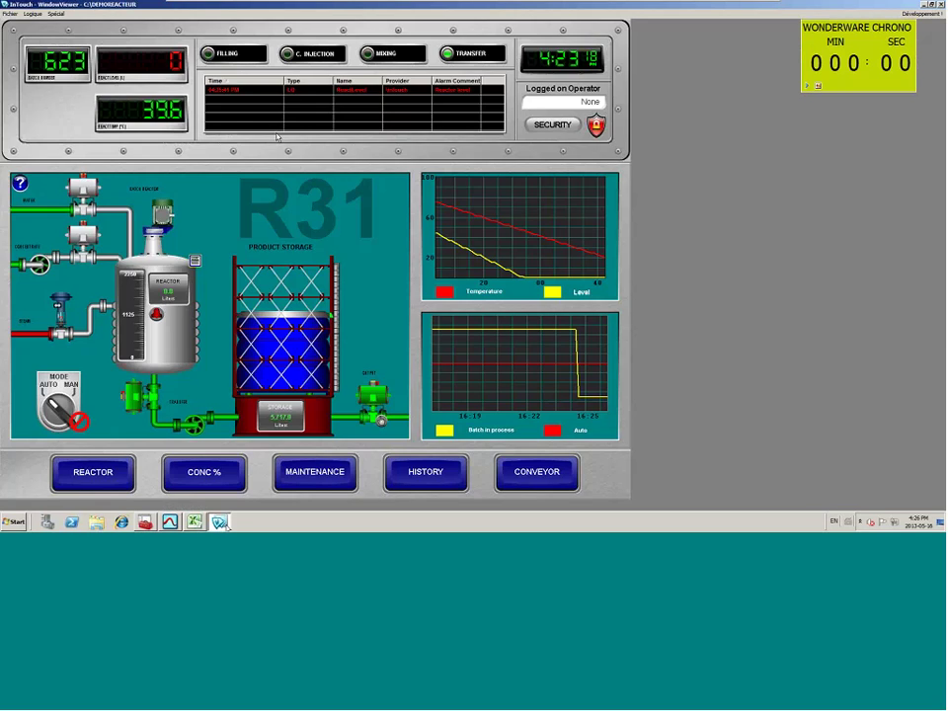
click(927, 4)
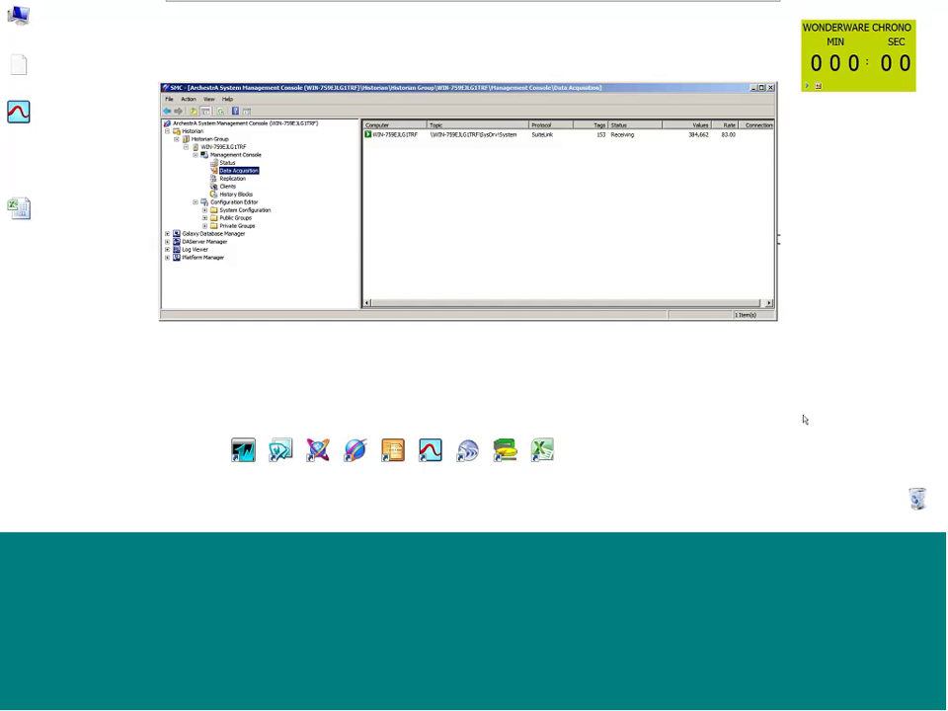
Start a tag import from System Configuration and add the InTouch database tagname.x from C:\DemoReacteur
click(244, 209)
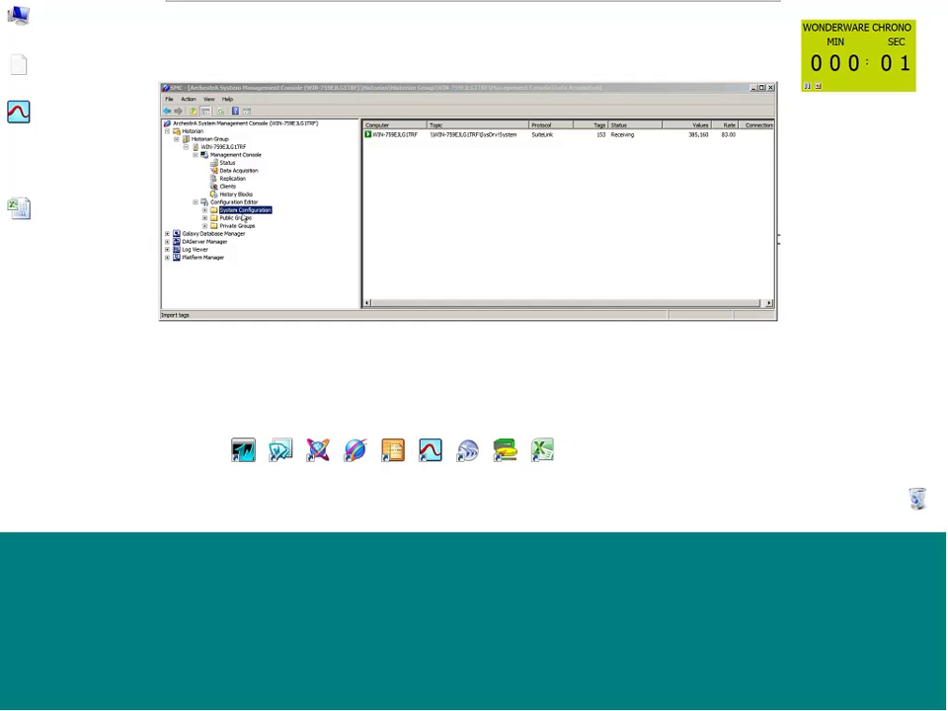
click(479, 332)
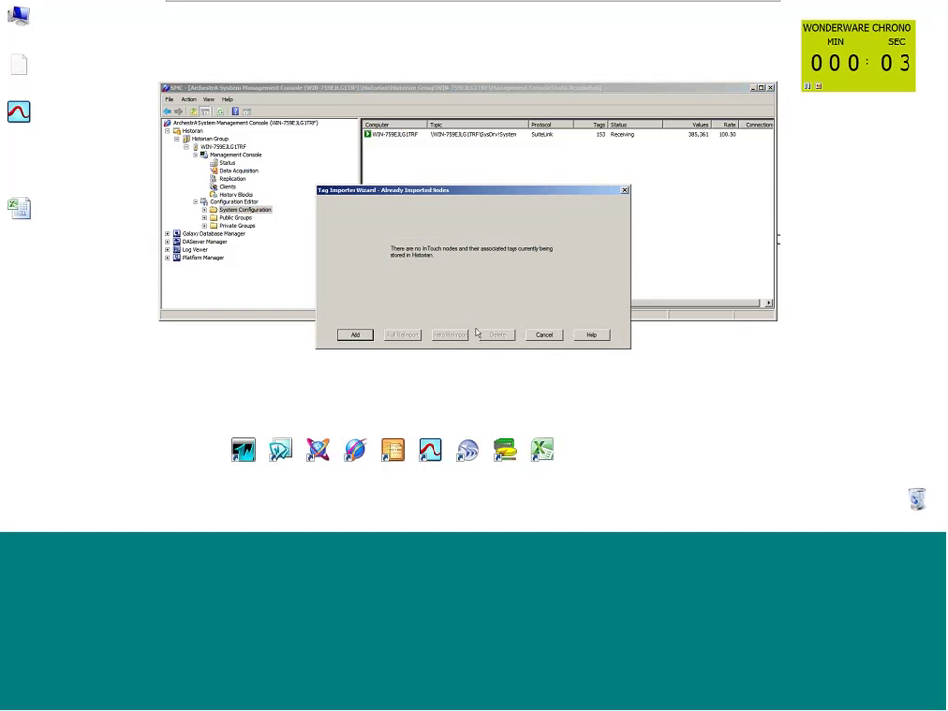
click(355, 334)
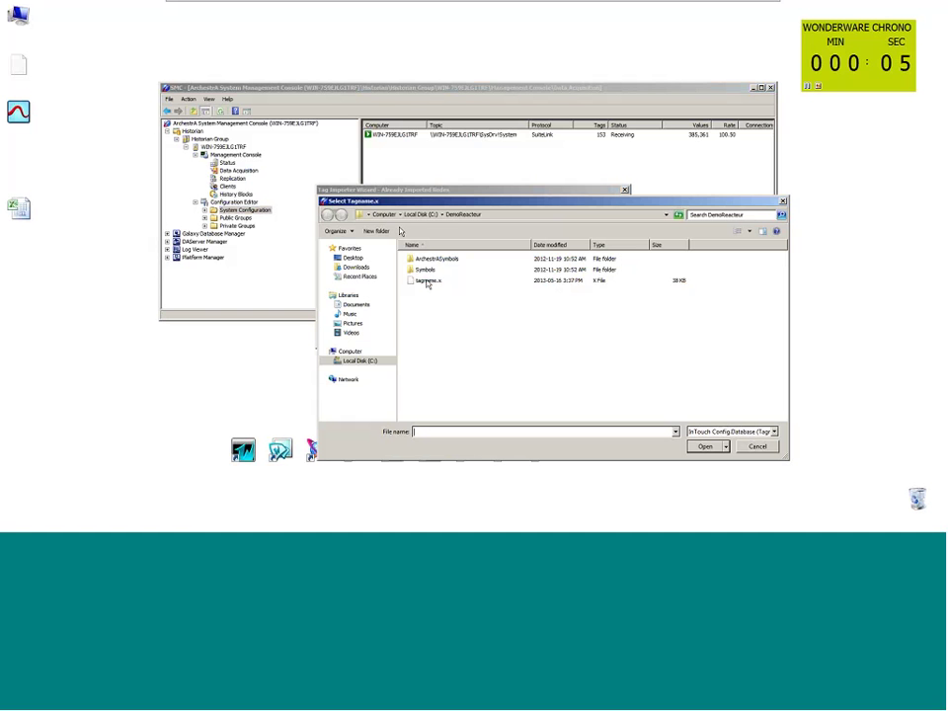
click(427, 281)
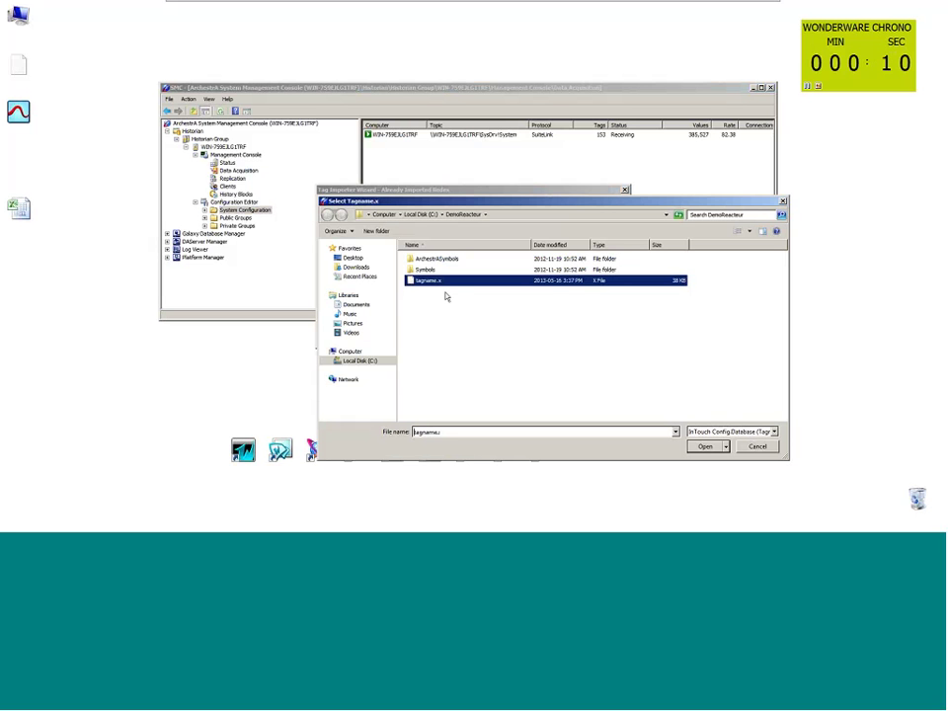
double_click(444, 283)
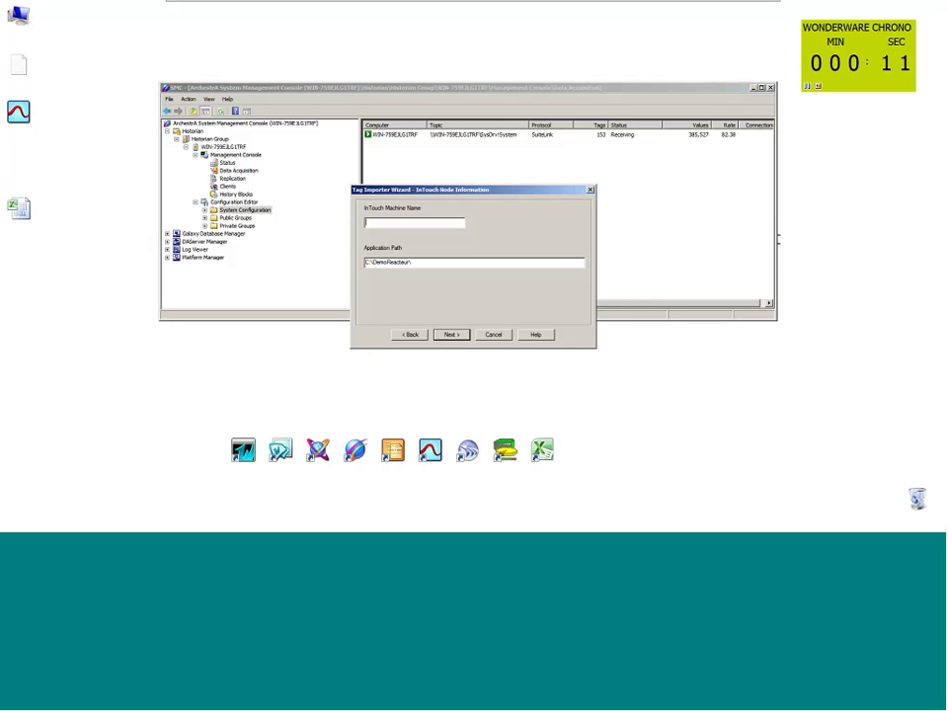
Copy the desktop file's name WIN-759EJLG1TRF as the InTouch machine name and re-enter it to confirm the node details
right_click(20, 83)
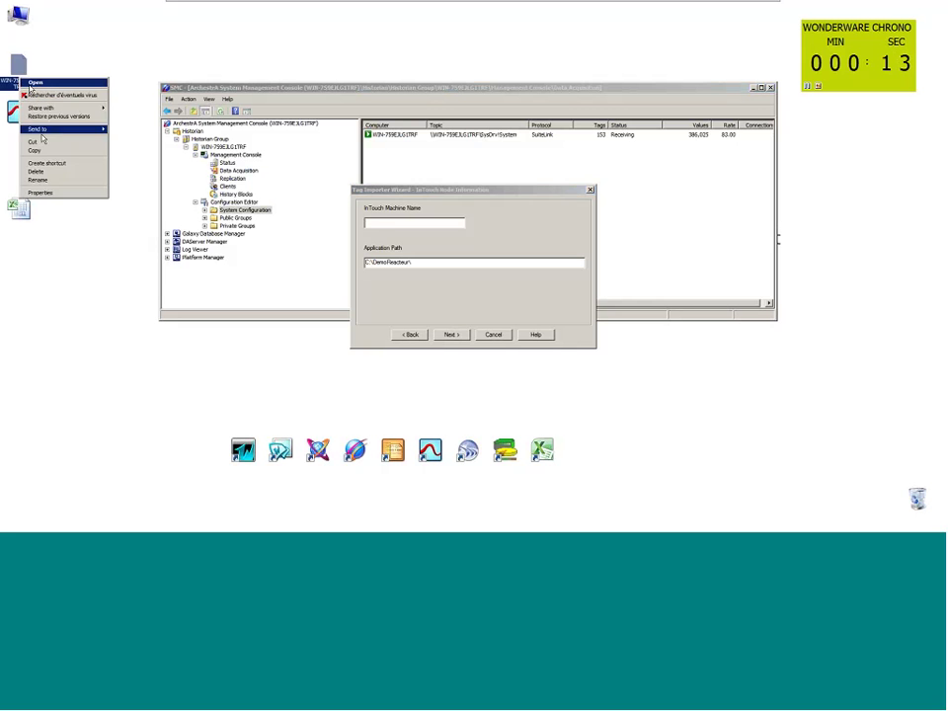
click(45, 182)
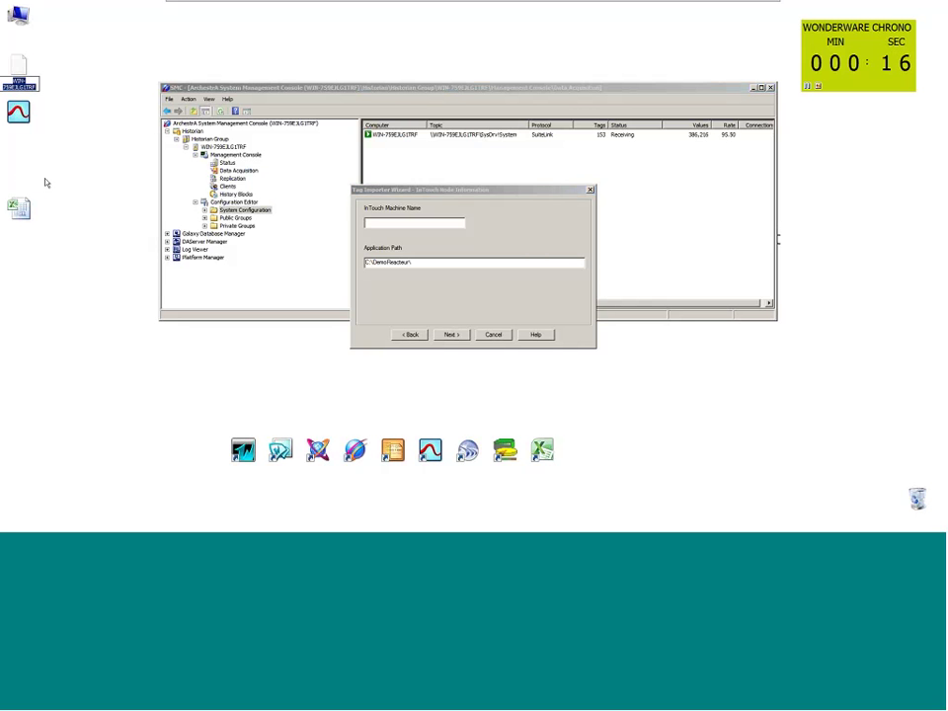
key(ctrl+c)
click(414, 222)
key(ctrl+v)
click(452, 334)
key(ctrl+v)
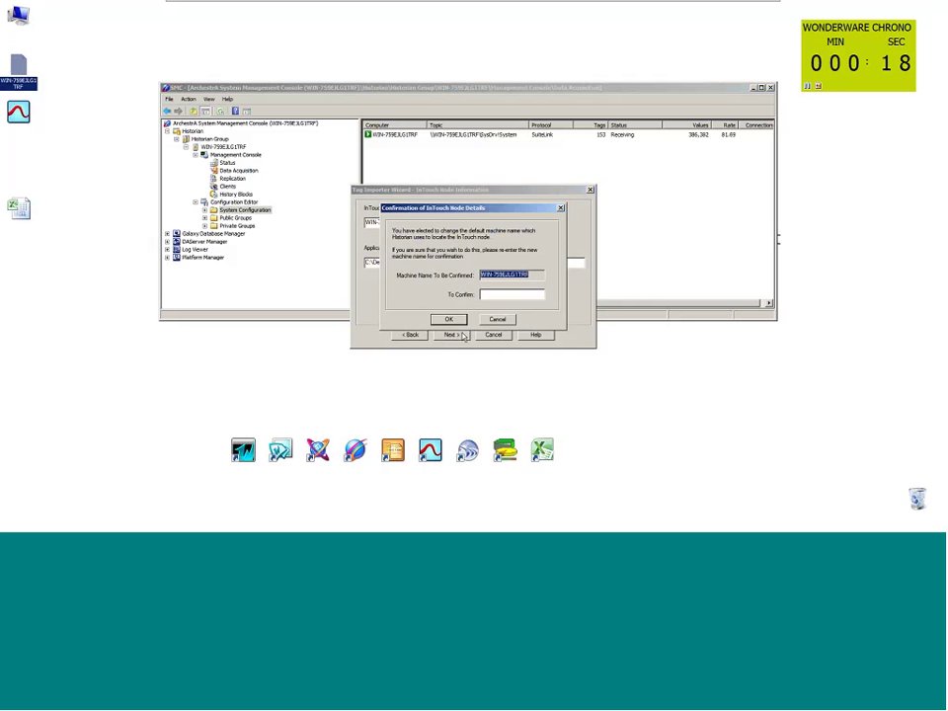
click(458, 322)
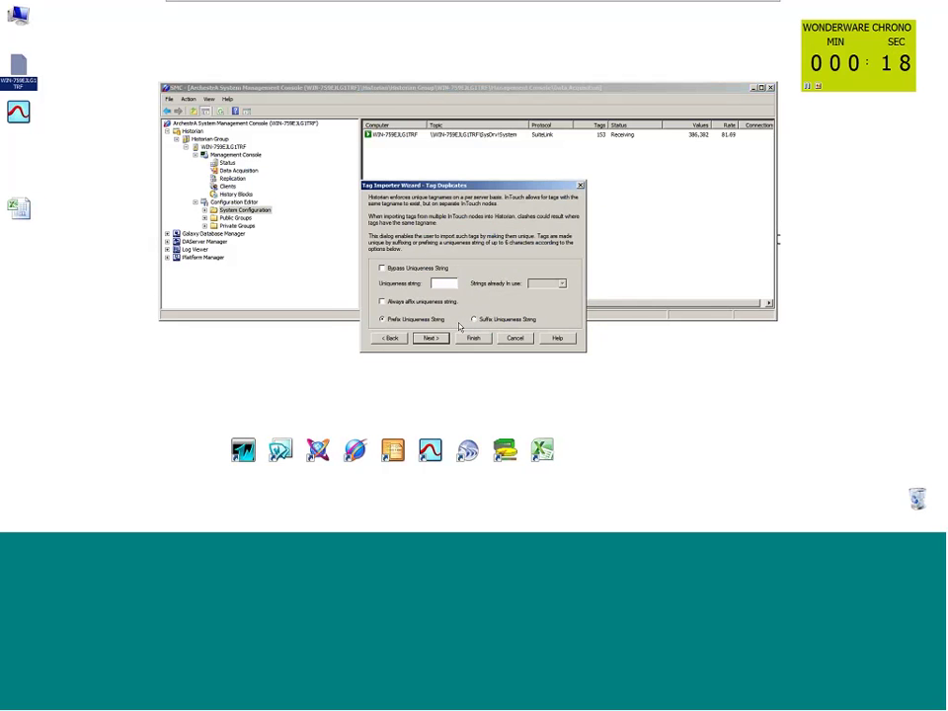
Enable Bypass Uniqueness String for duplicate tags and continue to the tag filter
click(443, 272)
click(549, 290)
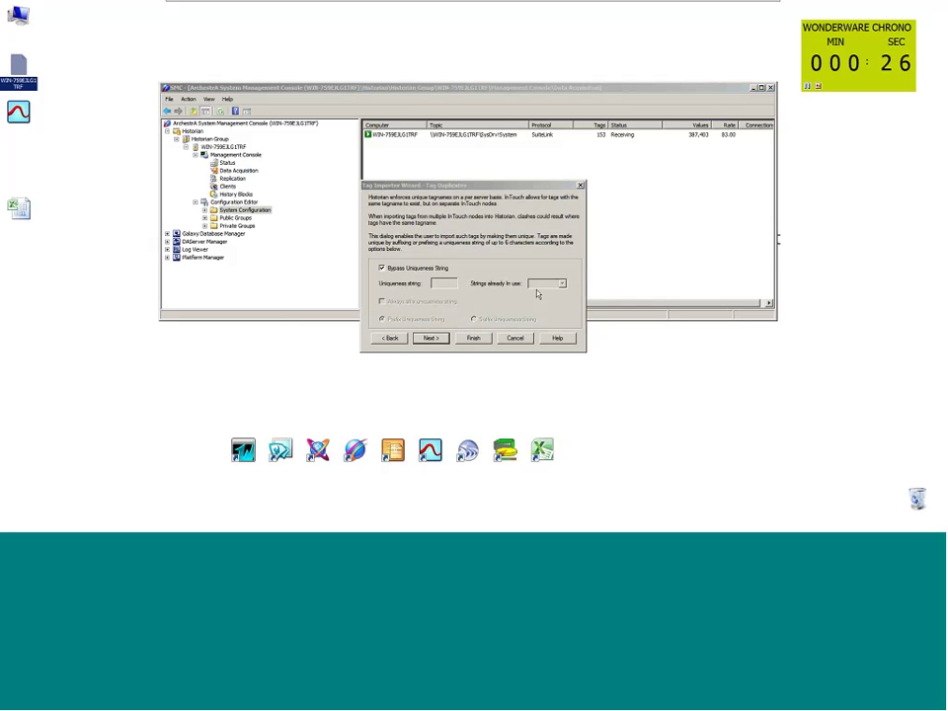
click(431, 338)
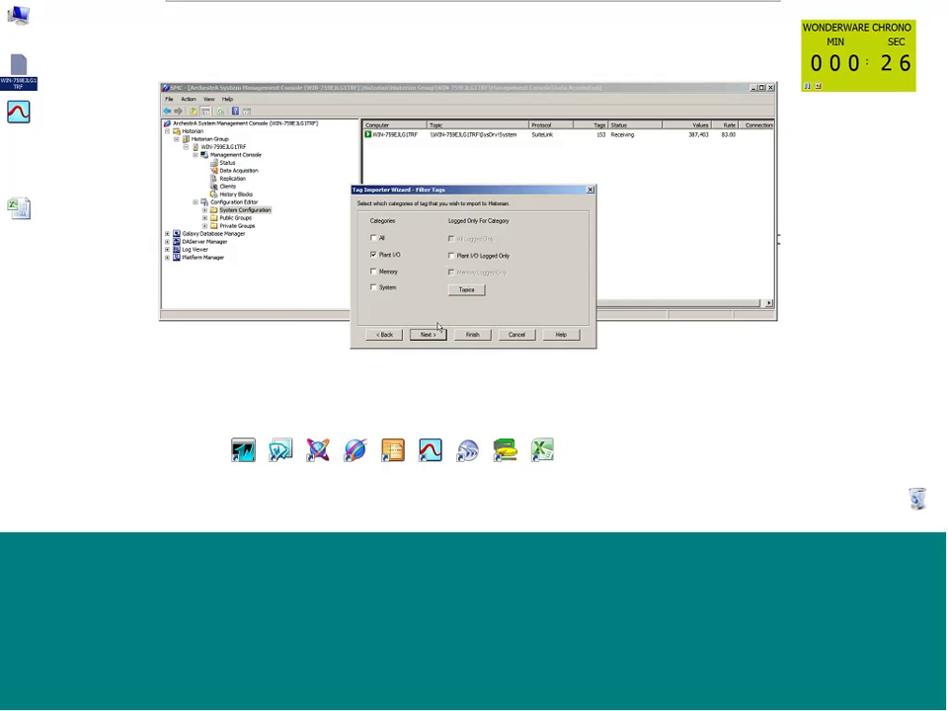
Restrict the import to the Memory category instead of Plant I/O, run the tag import and close its status report
click(391, 254)
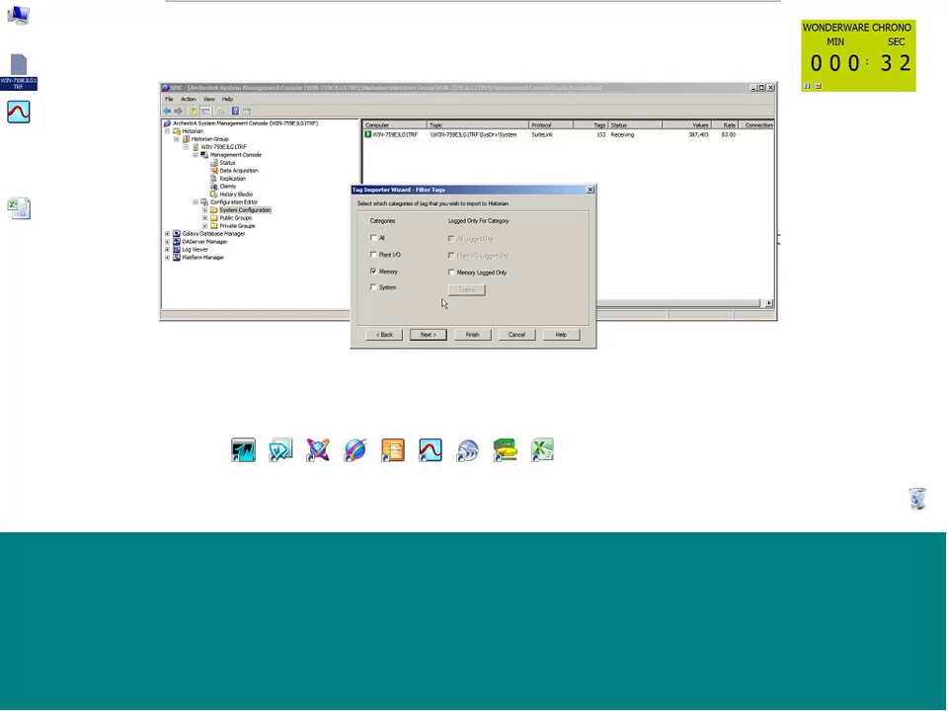
click(427, 333)
click(430, 344)
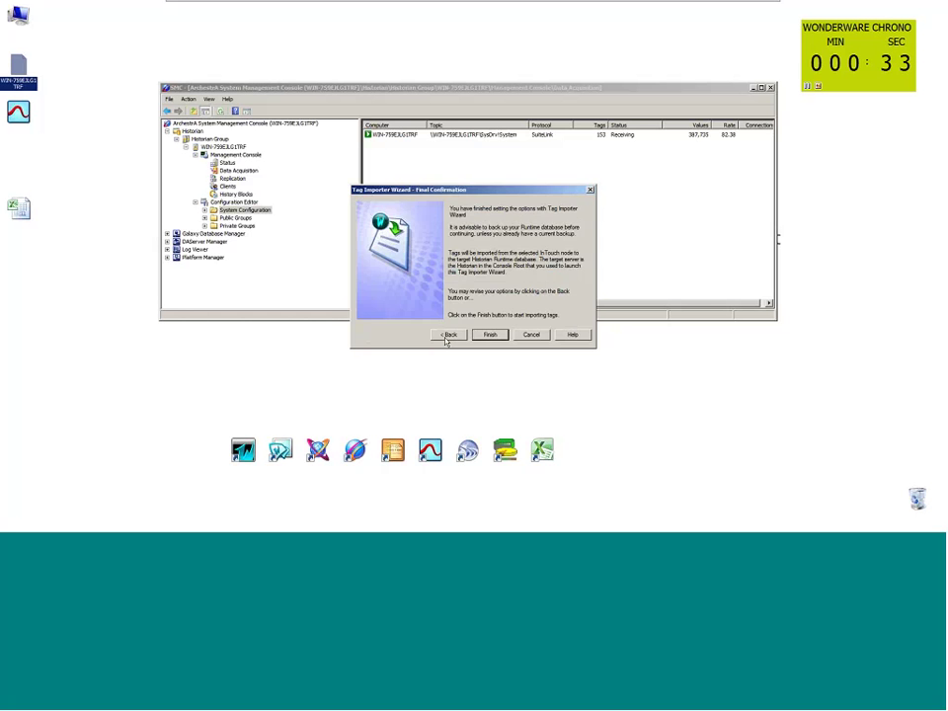
click(484, 338)
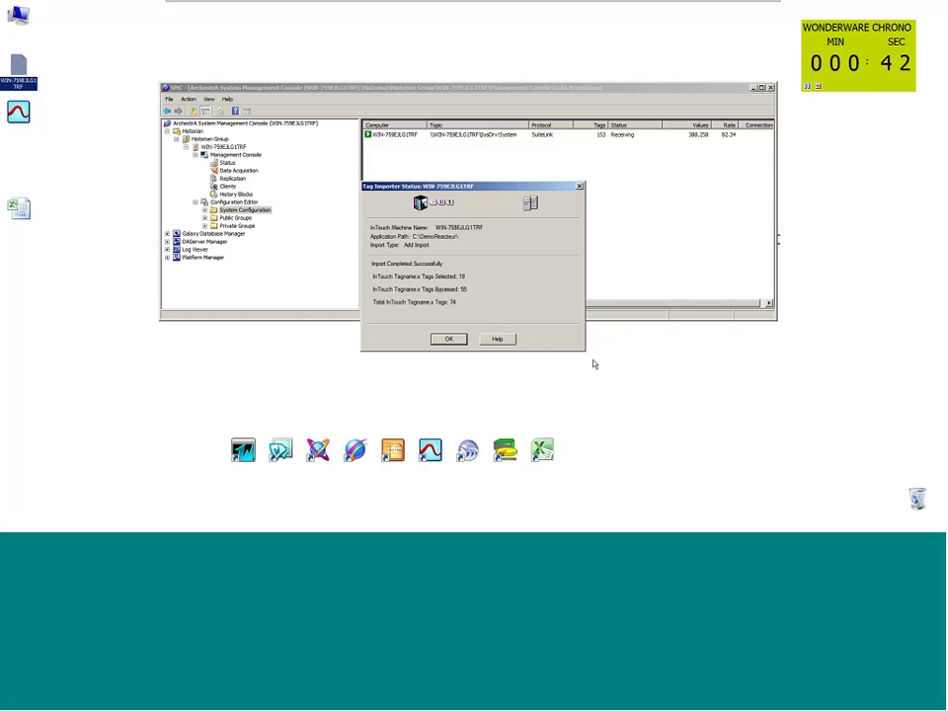
key(Return)
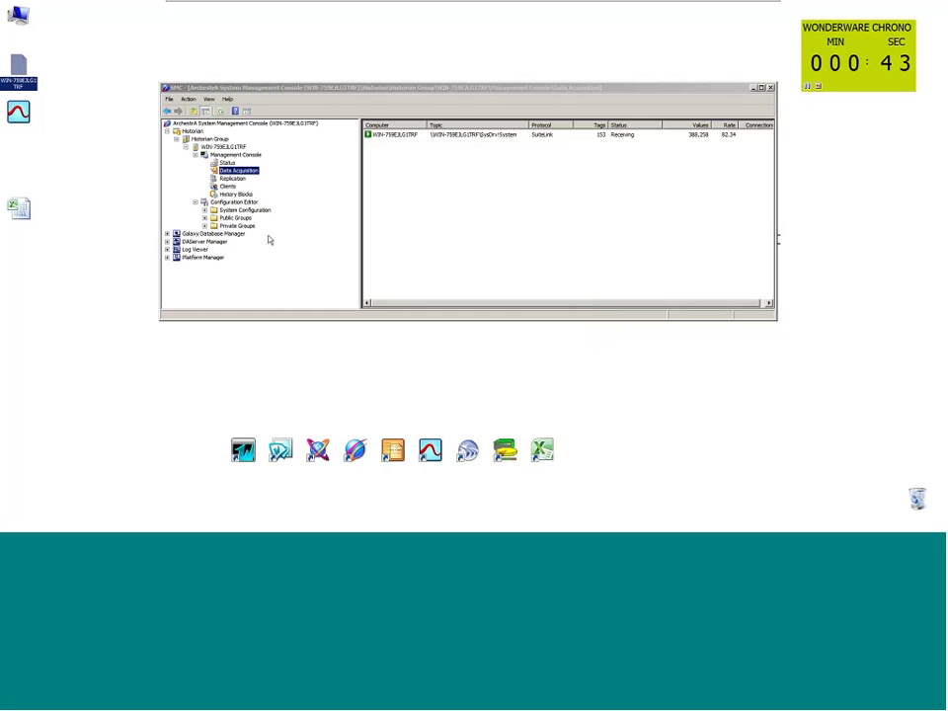
Commit the pending Configuration Editor changes so the imported tags go into the Historian database
right_click(240, 202)
click(260, 215)
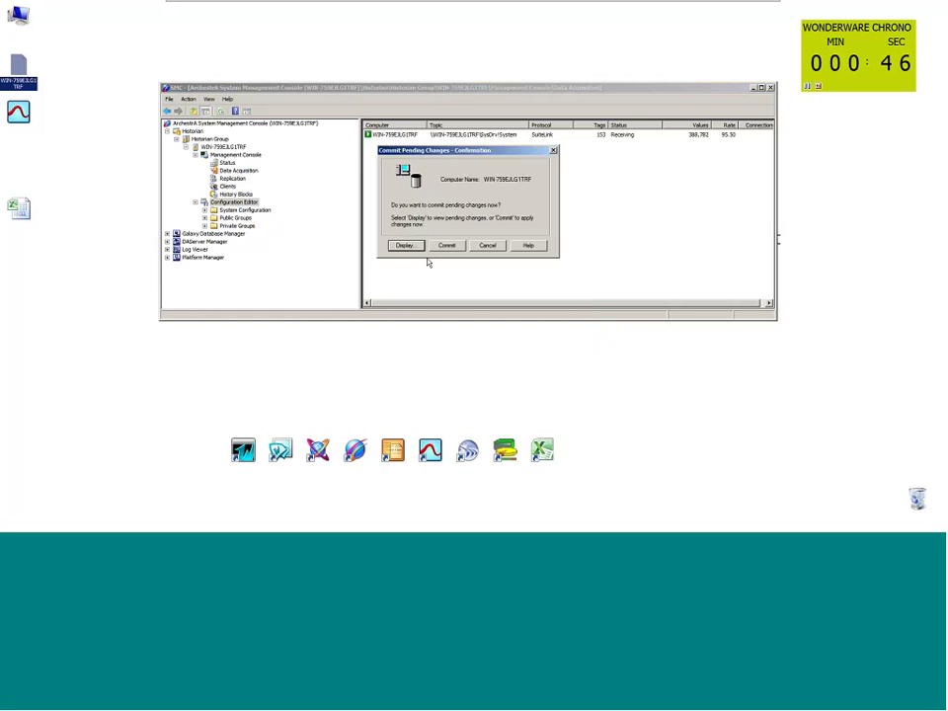
click(448, 246)
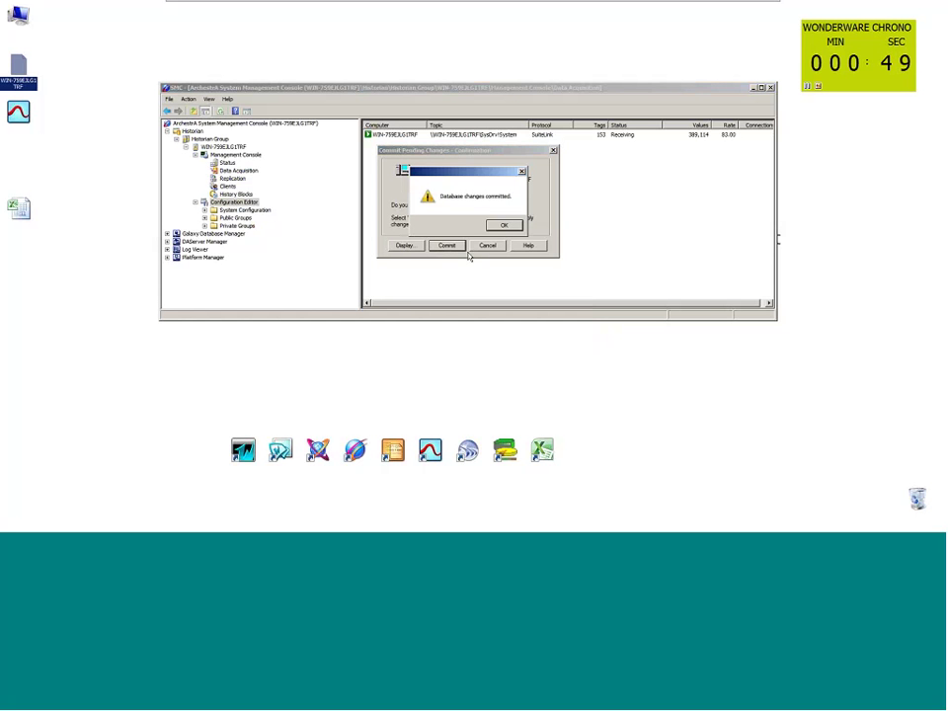
click(503, 225)
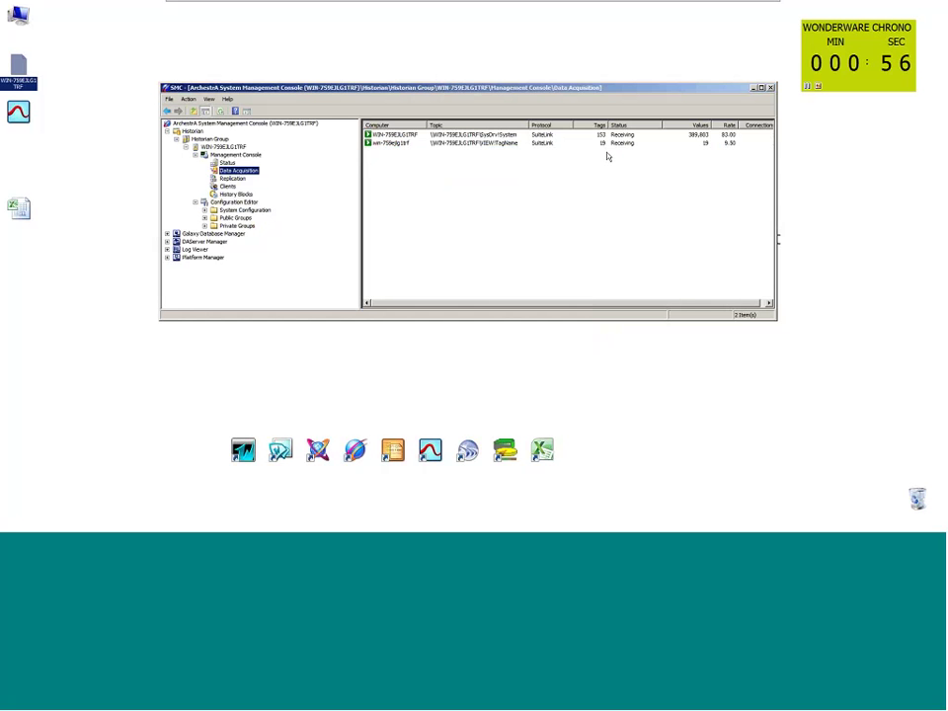
Switch to the Trend application, plot the ReactTemp tag and reset the Wonderware Chrono timer
mouse_move(219, 526)
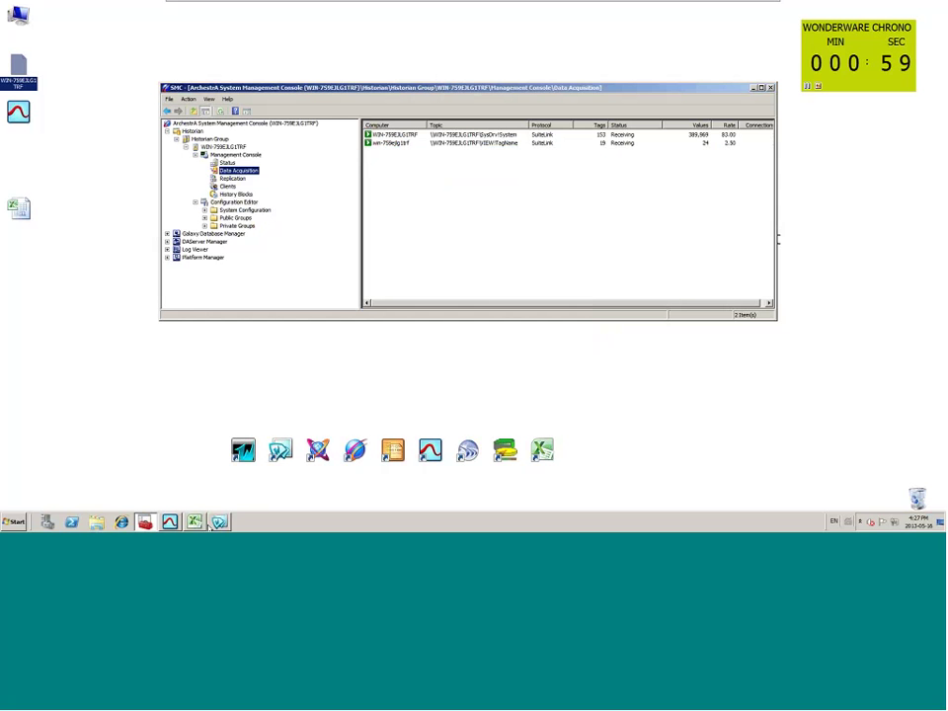
click(176, 523)
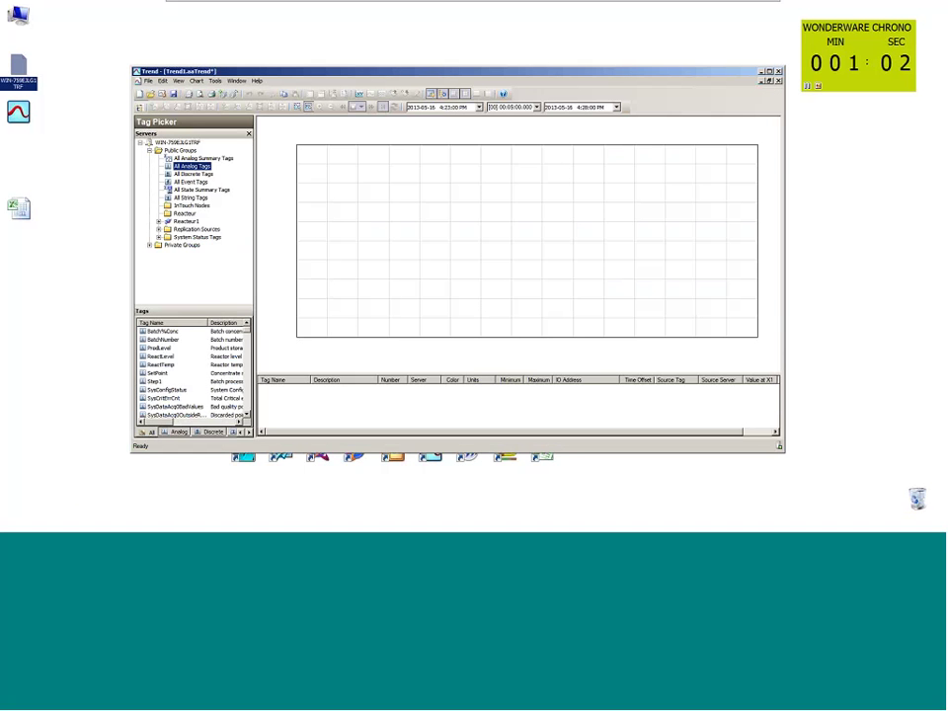
double_click(160, 364)
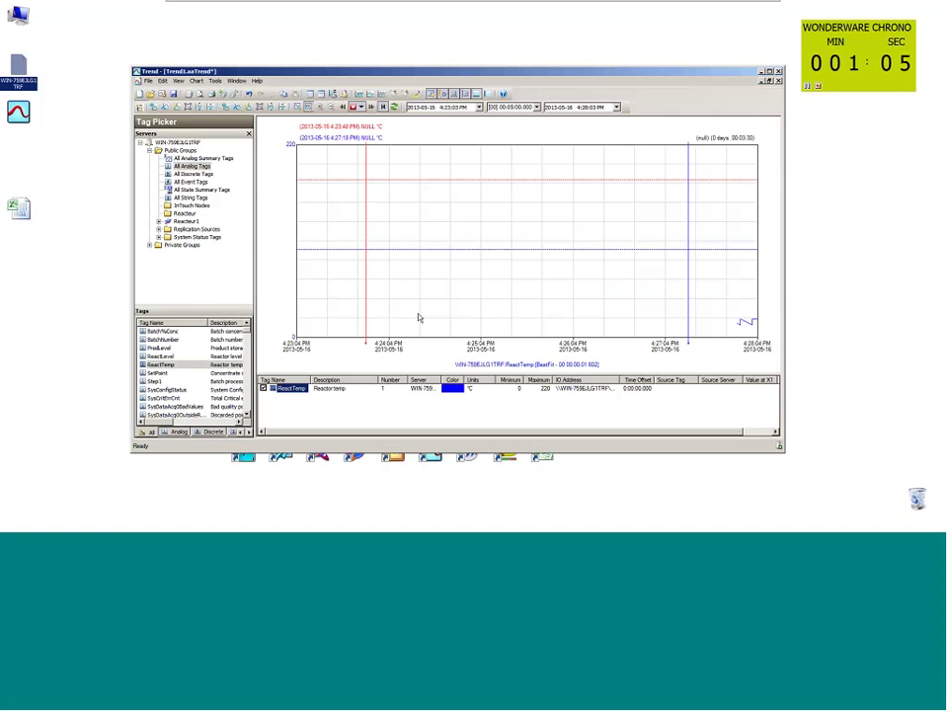
click(817, 87)
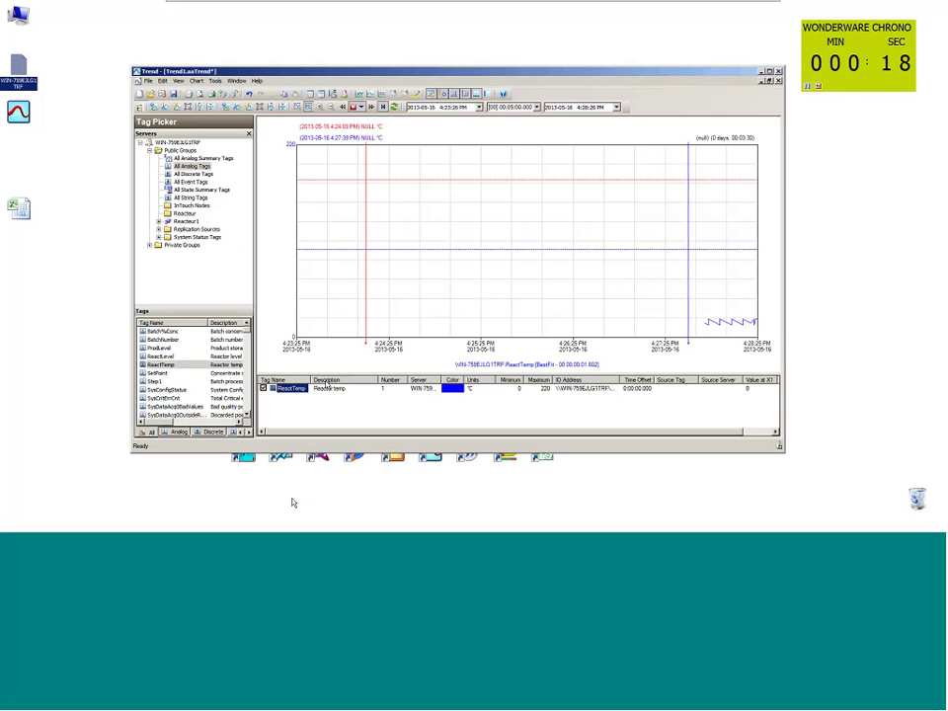
Switch back to the System Management Console, delete the imported InTouch node WIN-759EJLG1TRF and exit the Tag Importer Wizard
key(alt+Tab)
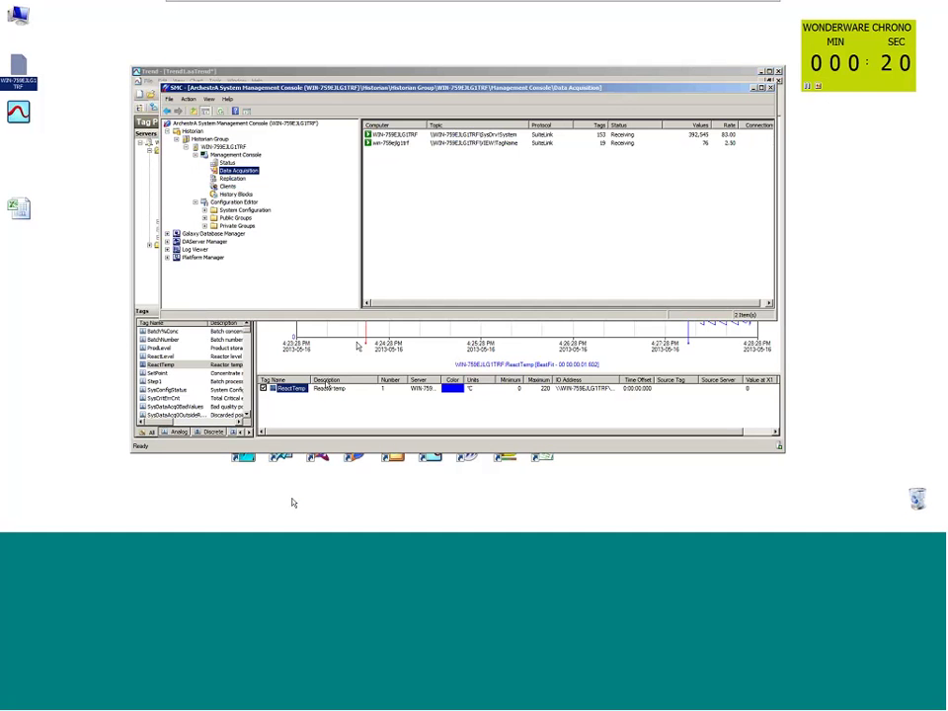
right_click(244, 209)
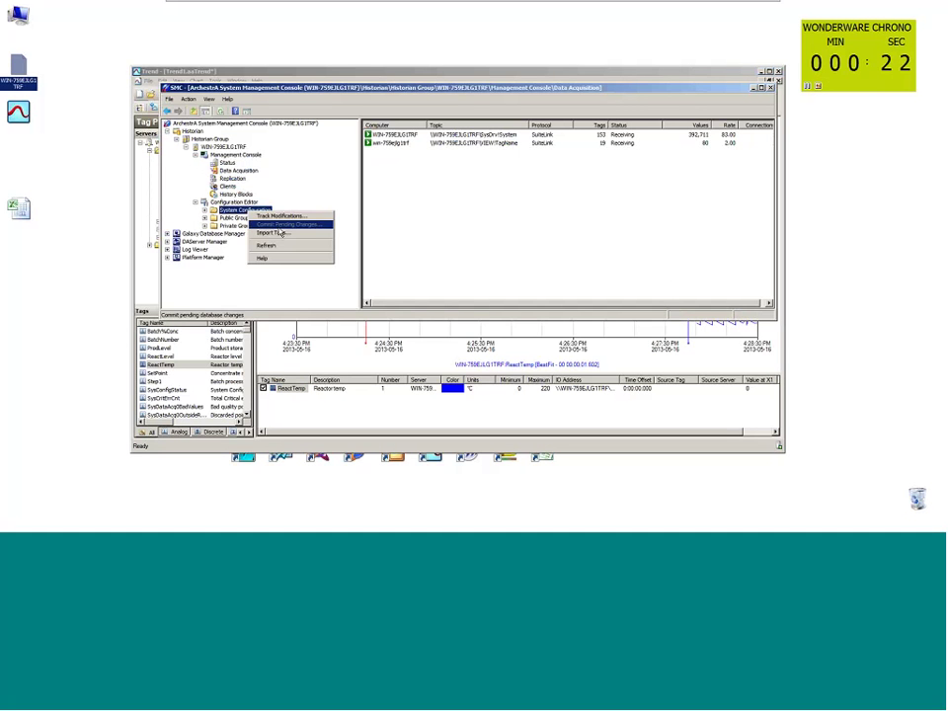
click(281, 227)
click(484, 335)
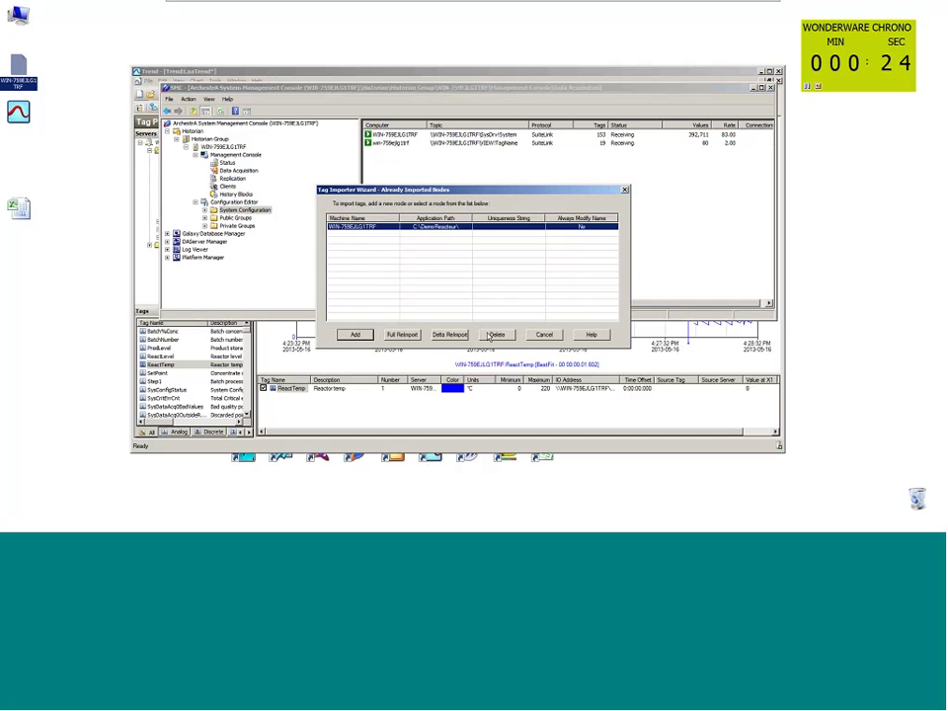
click(496, 332)
click(462, 289)
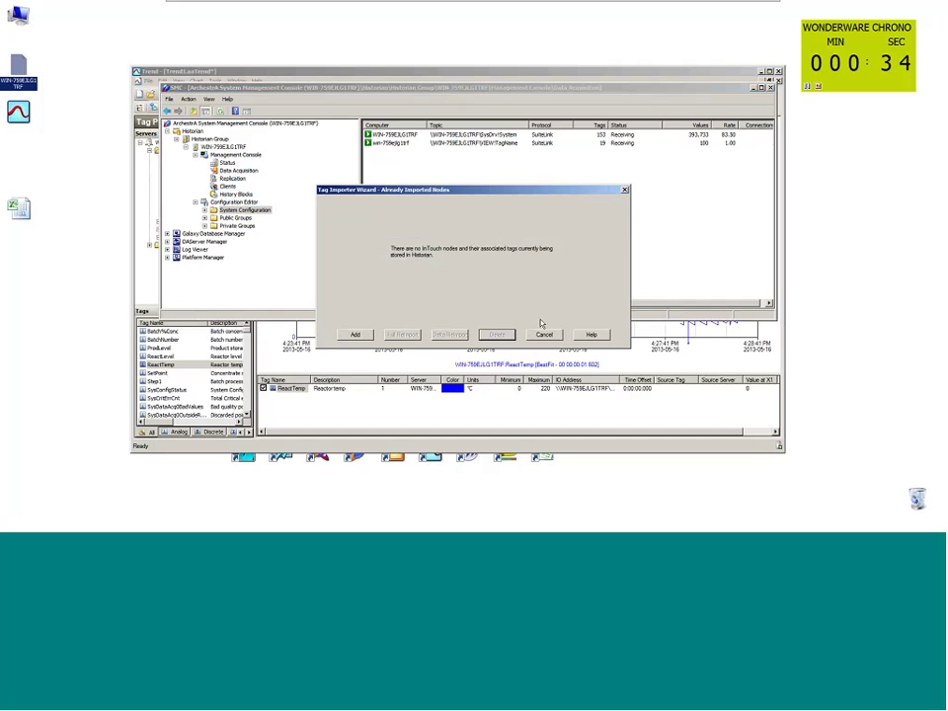
click(543, 334)
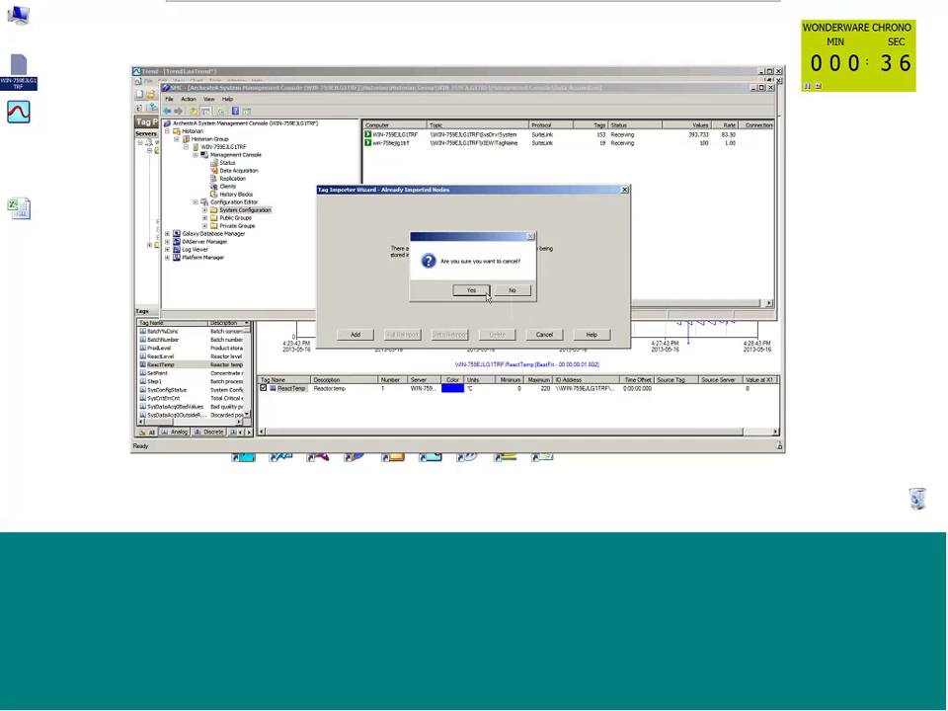
click(471, 289)
Commit the node deletion to the Historian database and check the configuration for remaining pending changes
right_click(264, 210)
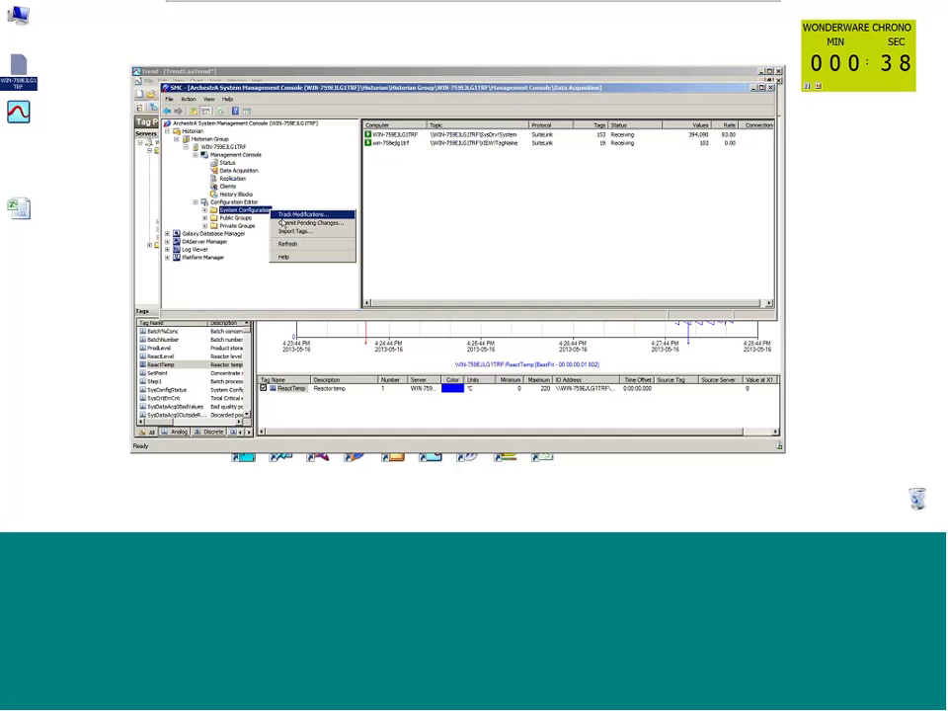
click(306, 211)
click(446, 244)
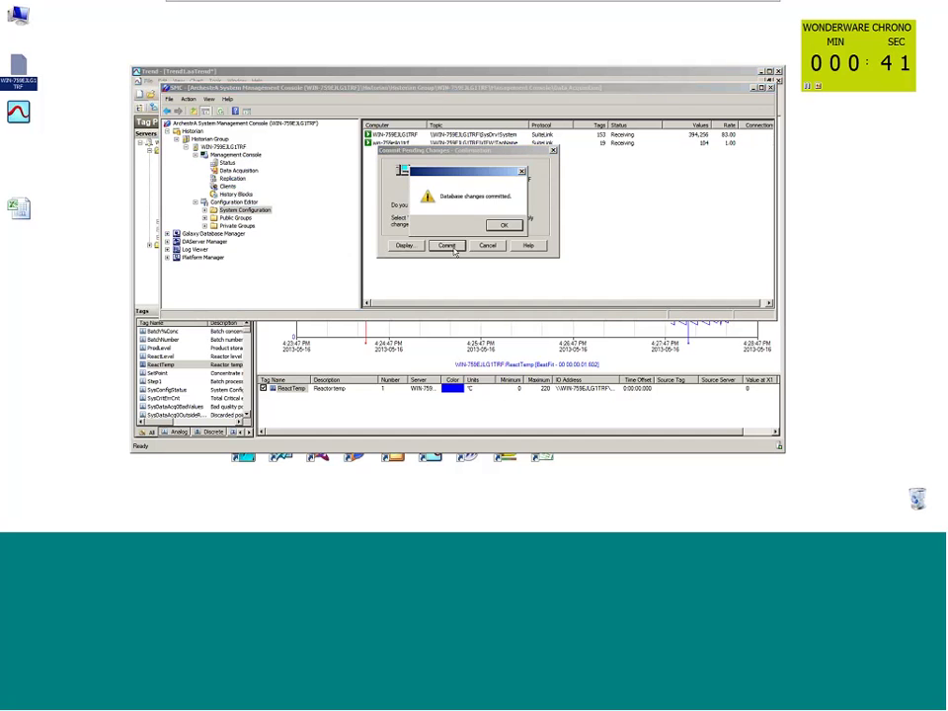
key(Return)
right_click(236, 202)
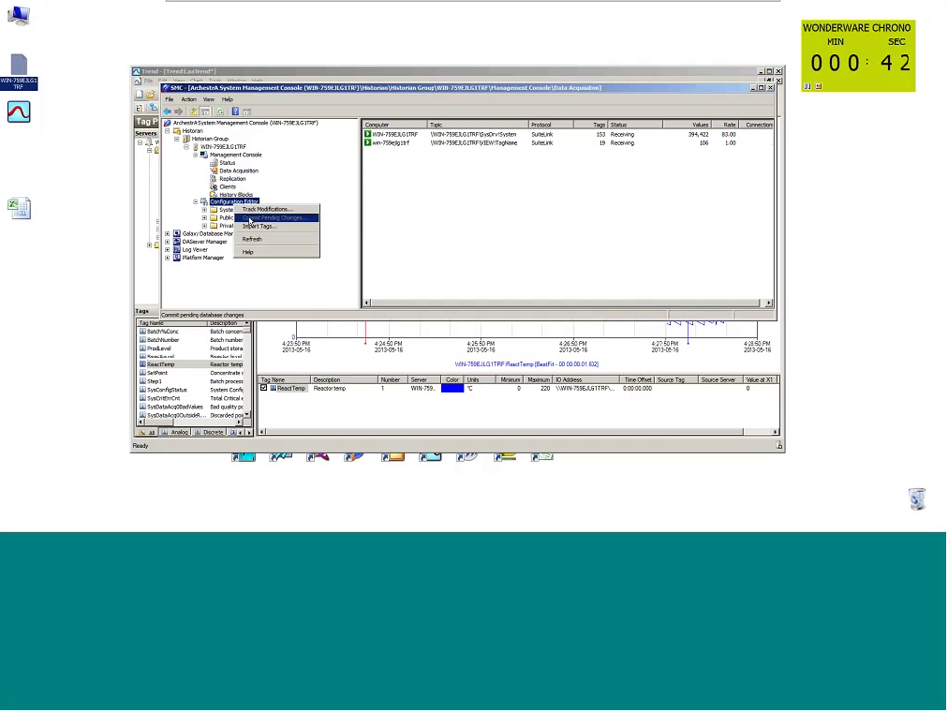
right_click(226, 211)
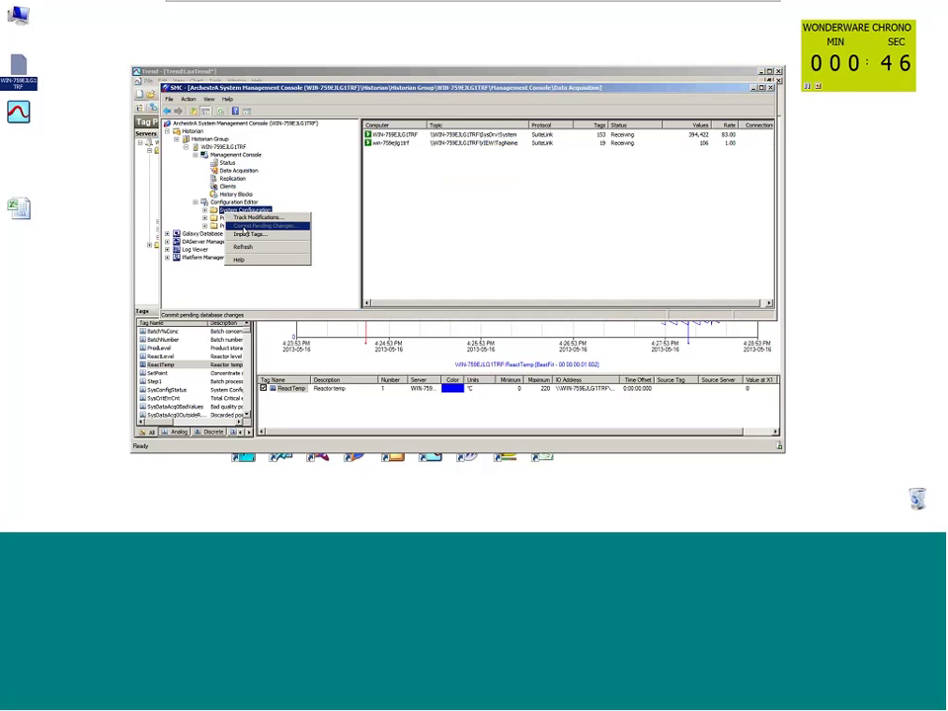
Reset the Wonderware Chrono timer
click(819, 88)
key(Num_Lock)
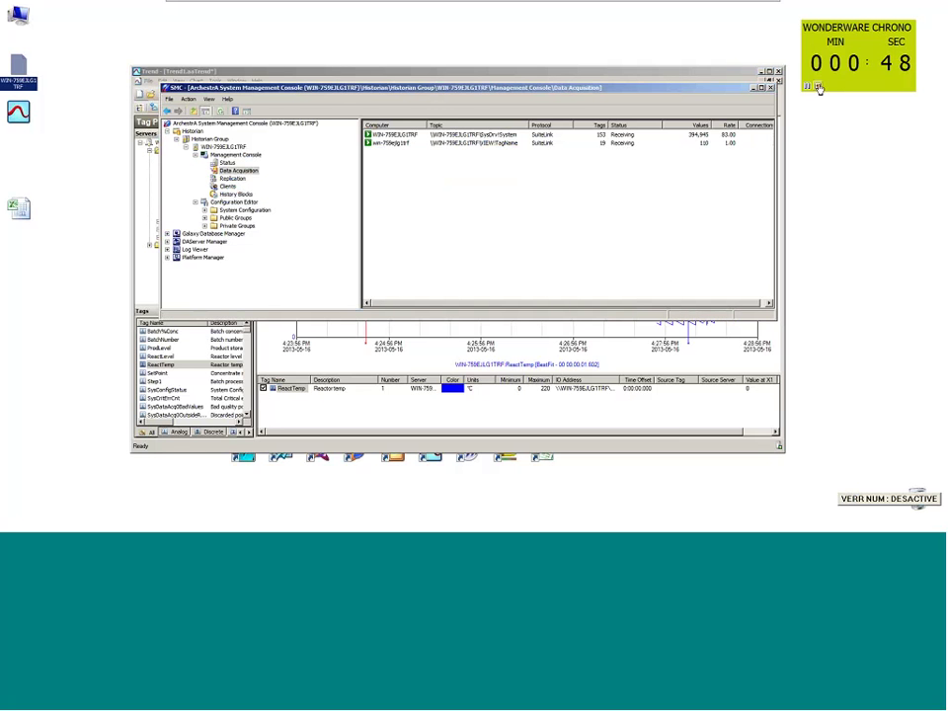
click(819, 88)
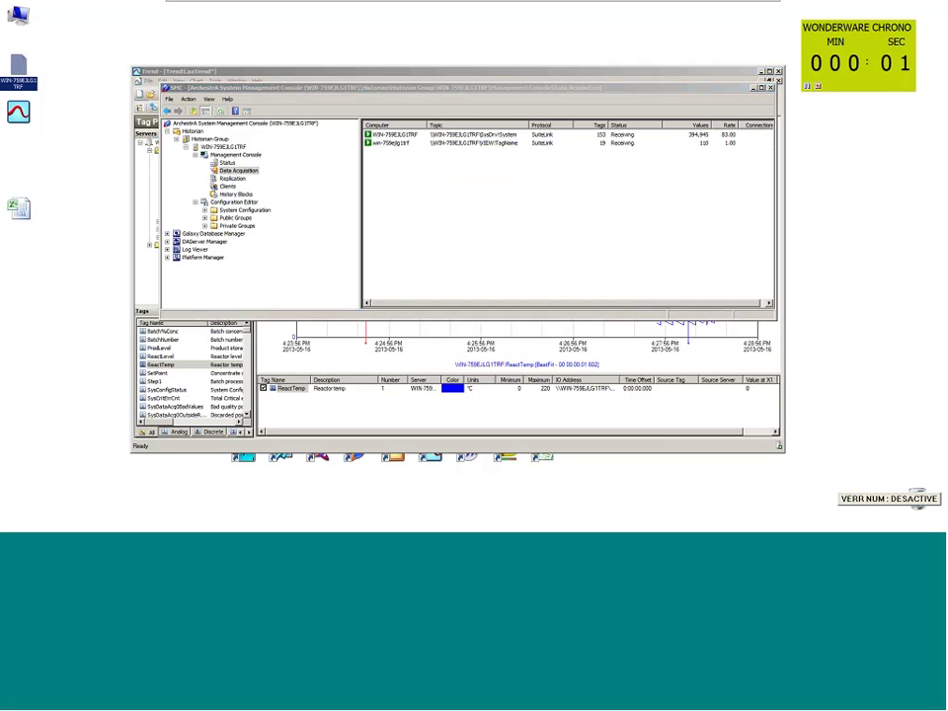
Start a new tag import from System Configuration and add an InTouch node, up to choosing its tagname.x file
right_click(263, 213)
click(286, 233)
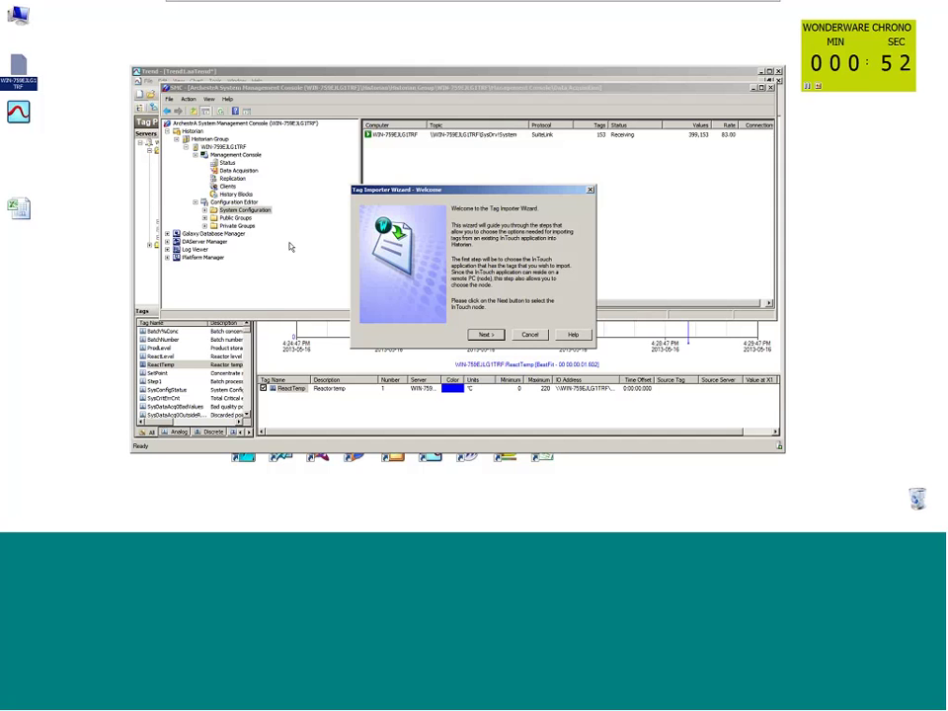
key(Return)
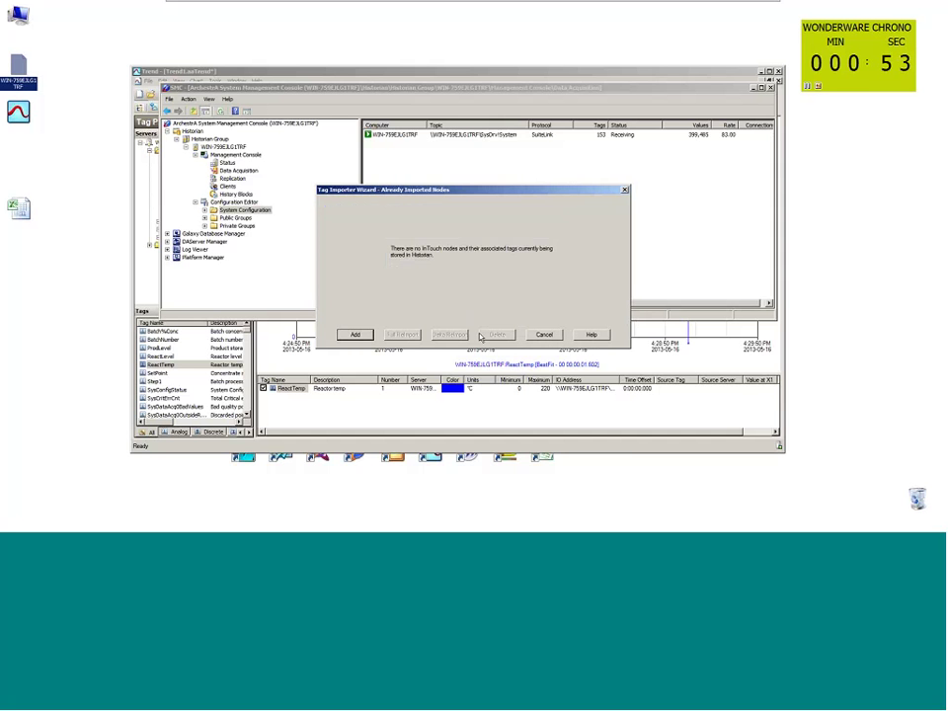
key(Return)
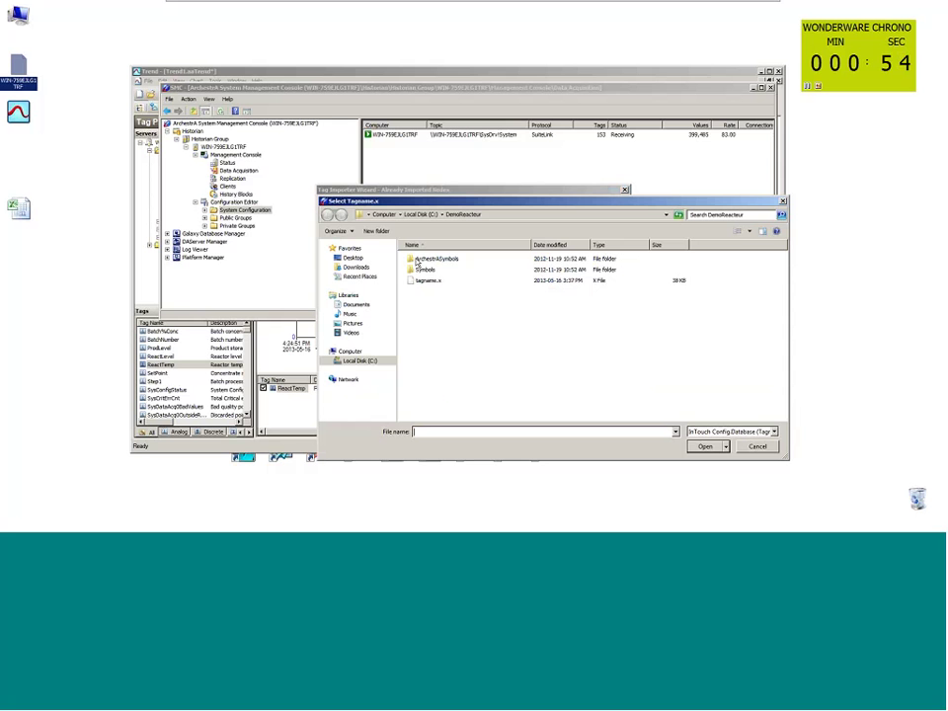
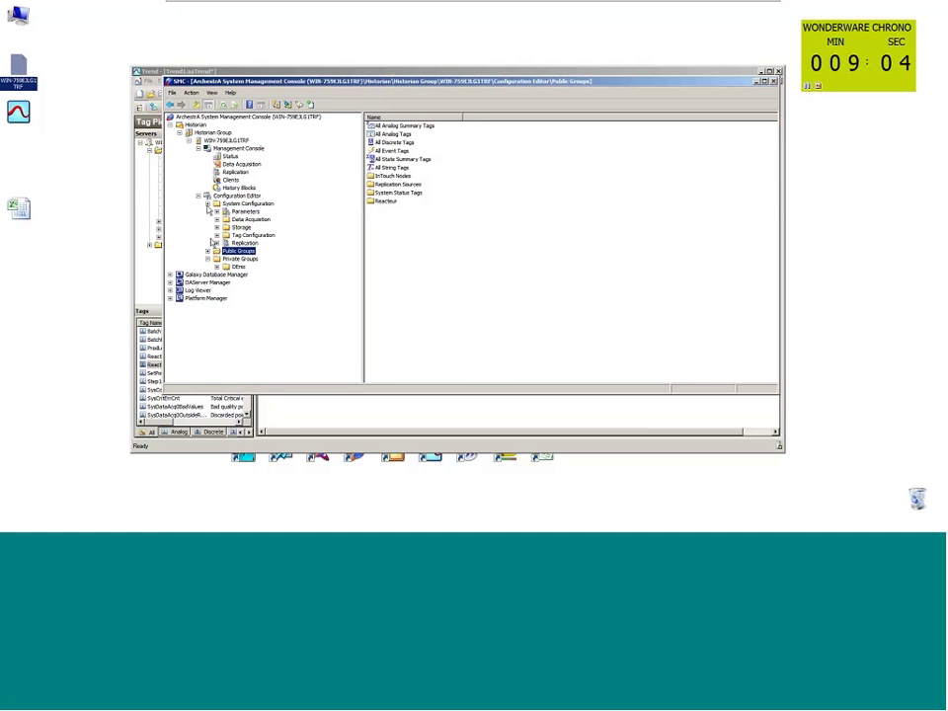
Expand Replication down to Local Replication's Analog Summary Replication groups and start adding multiple tags to the 15 Minutes group
click(216, 243)
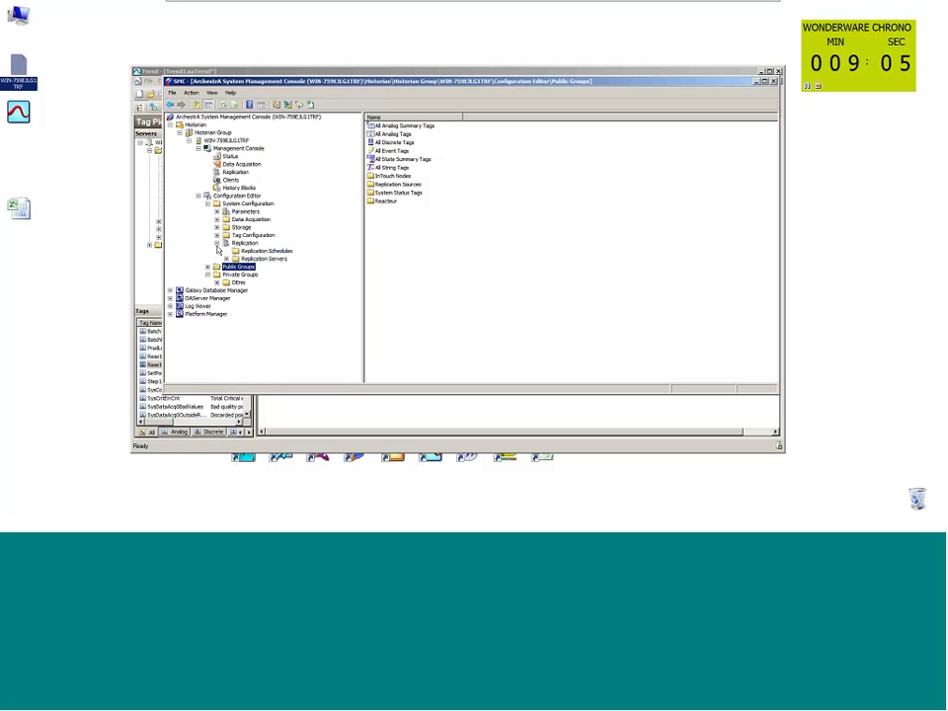
click(226, 258)
click(235, 275)
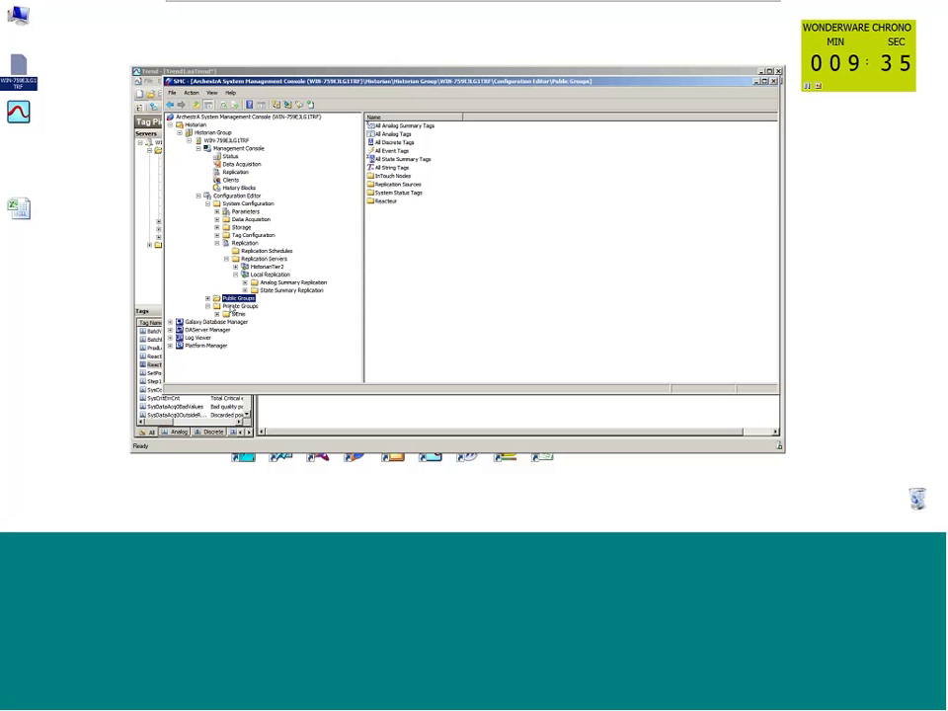
click(245, 282)
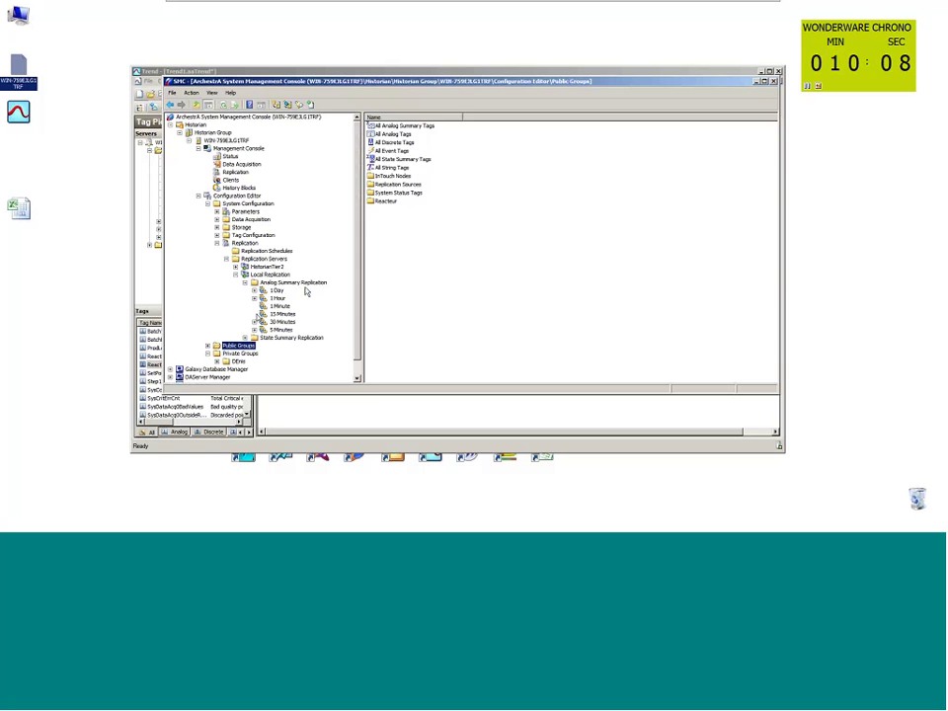
click(289, 314)
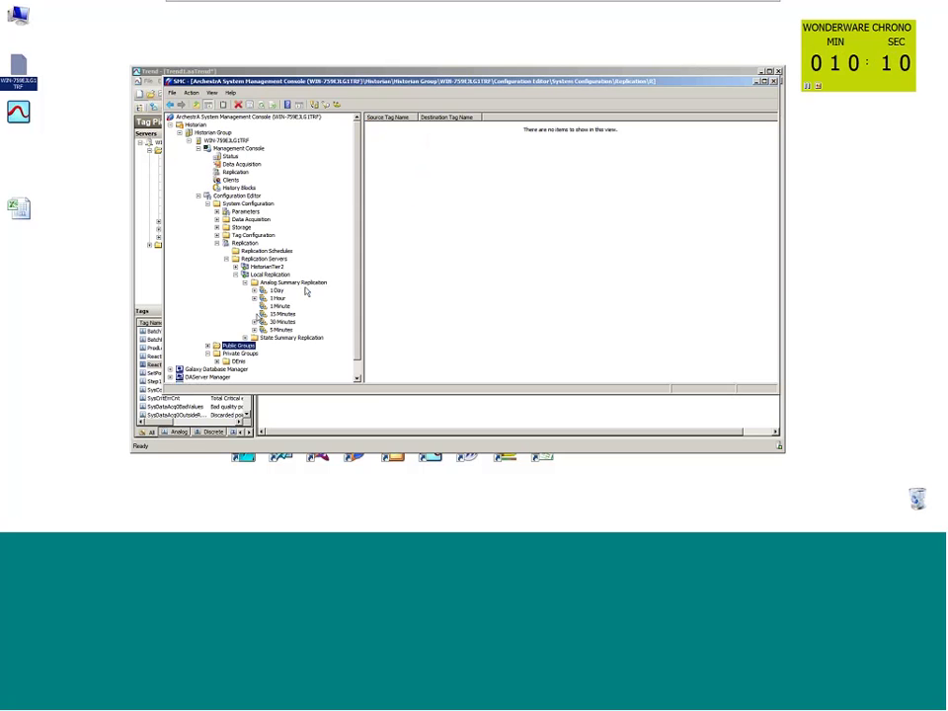
right_click(299, 316)
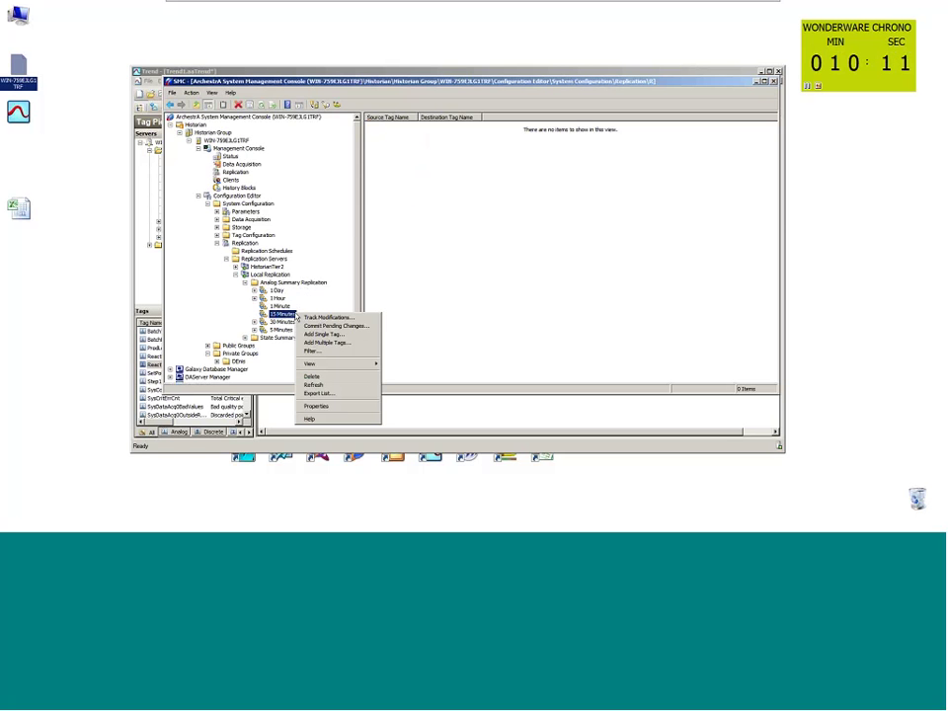
click(327, 342)
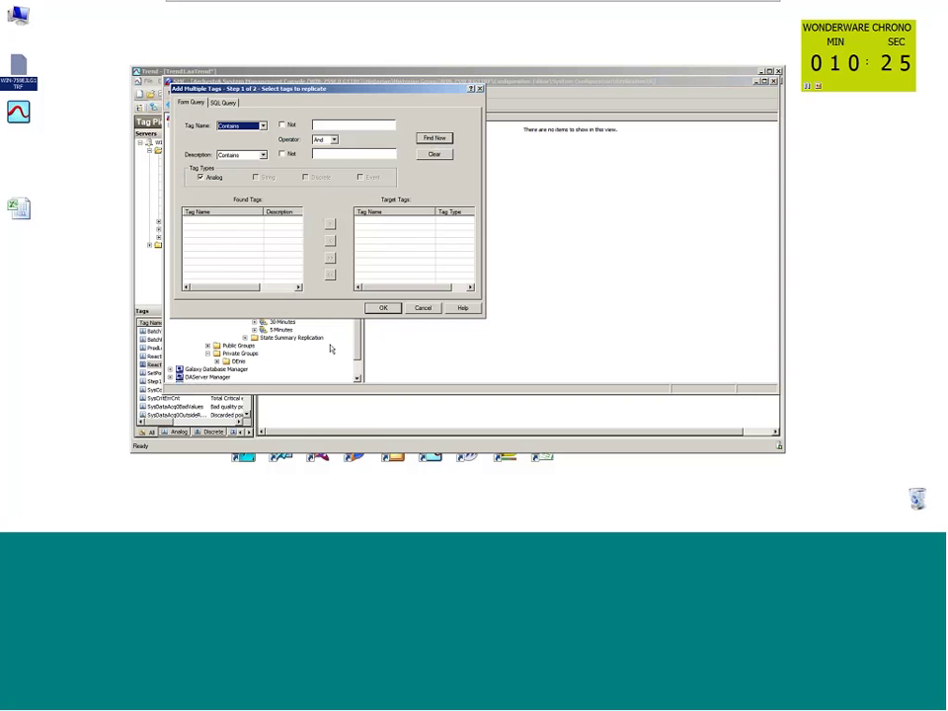
Find the analog tags, choose ProdLevel, ReactLevel and ReactTemp, and create their replicated tags in the 15 Minutes group
click(435, 137)
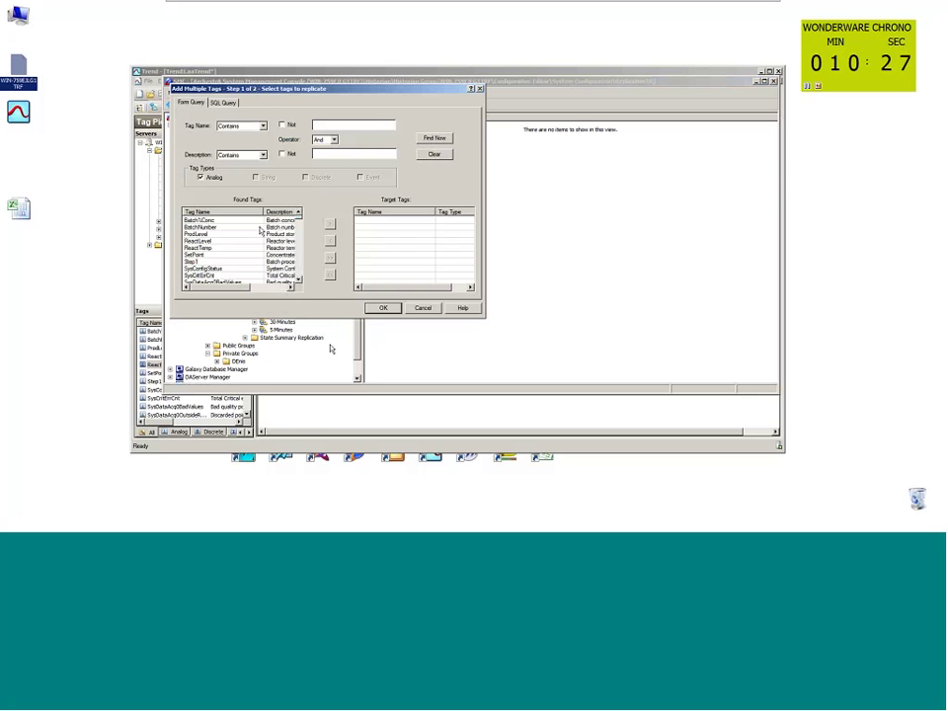
click(260, 233)
ctrl+click(222, 248)
ctrl+click(220, 240)
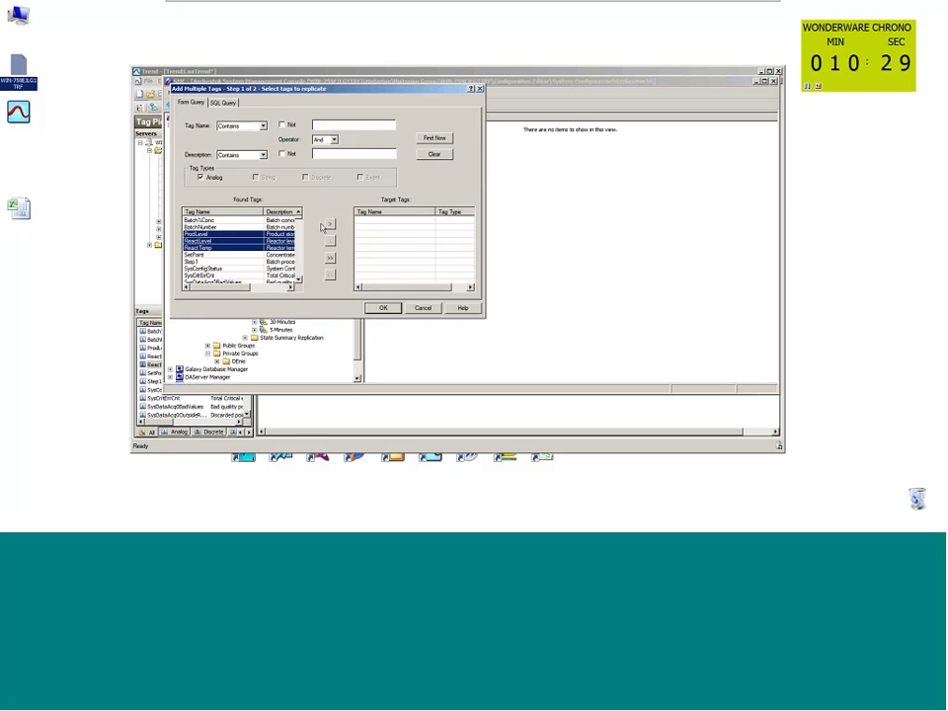
click(330, 223)
click(383, 308)
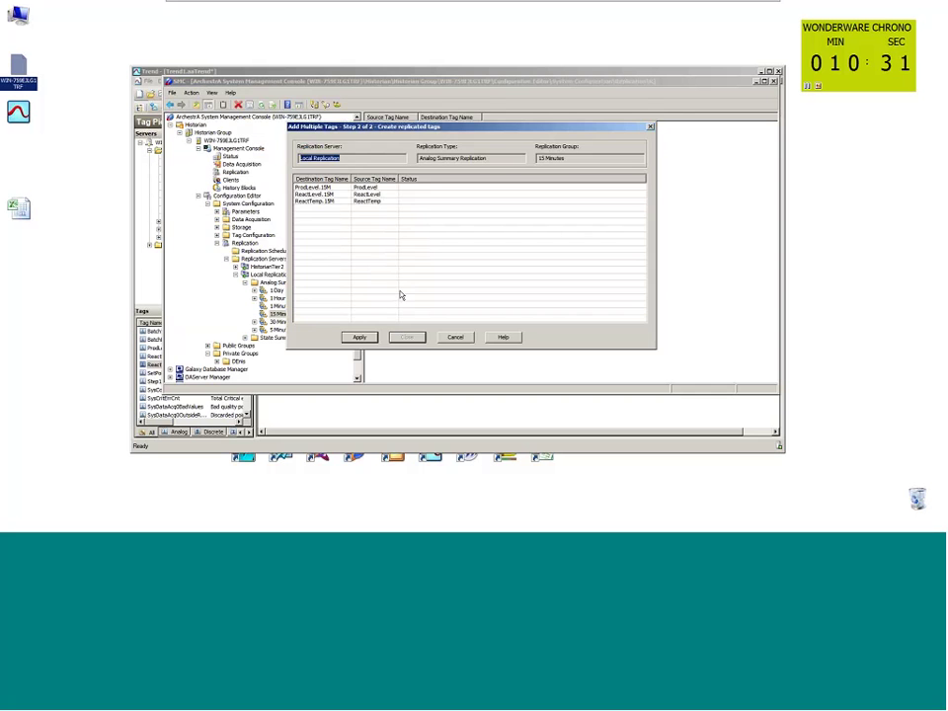
click(360, 336)
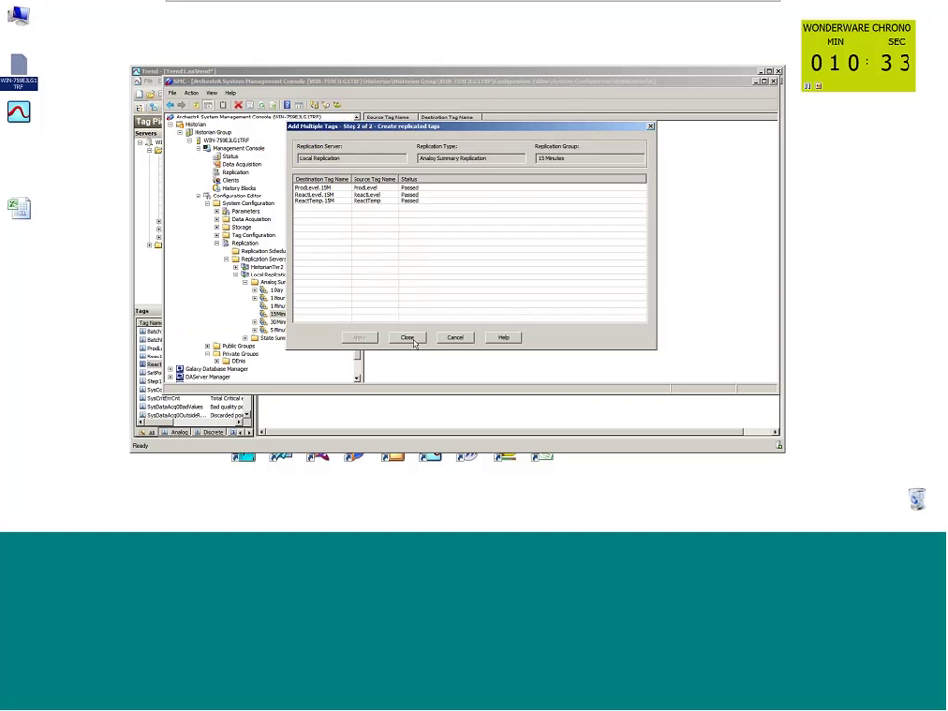
click(411, 337)
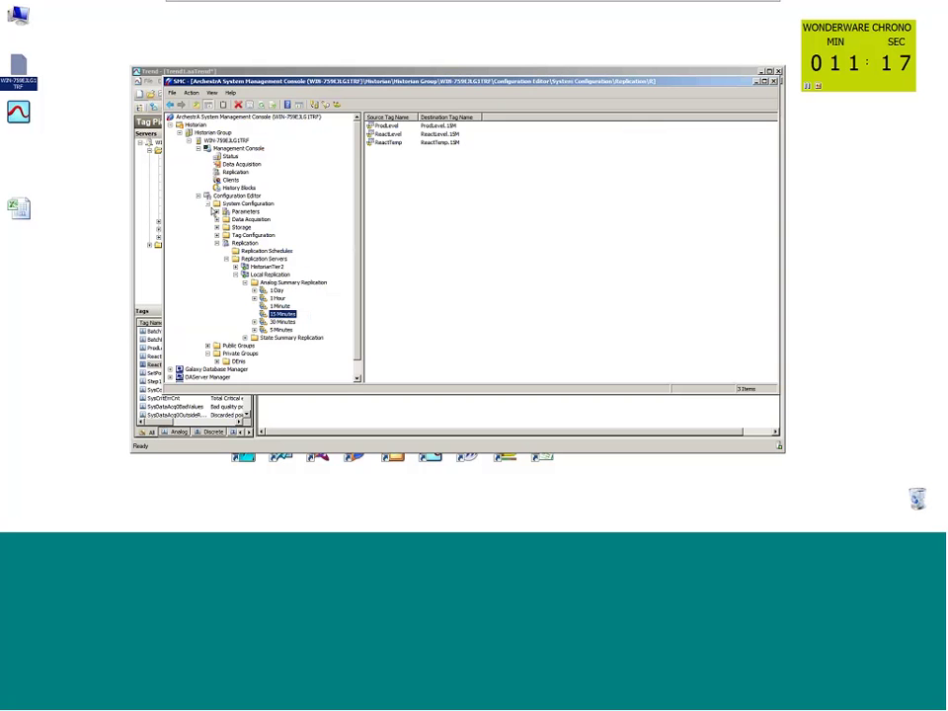
Collapse System Configuration in the System Management Console and switch to the Trend application
click(208, 204)
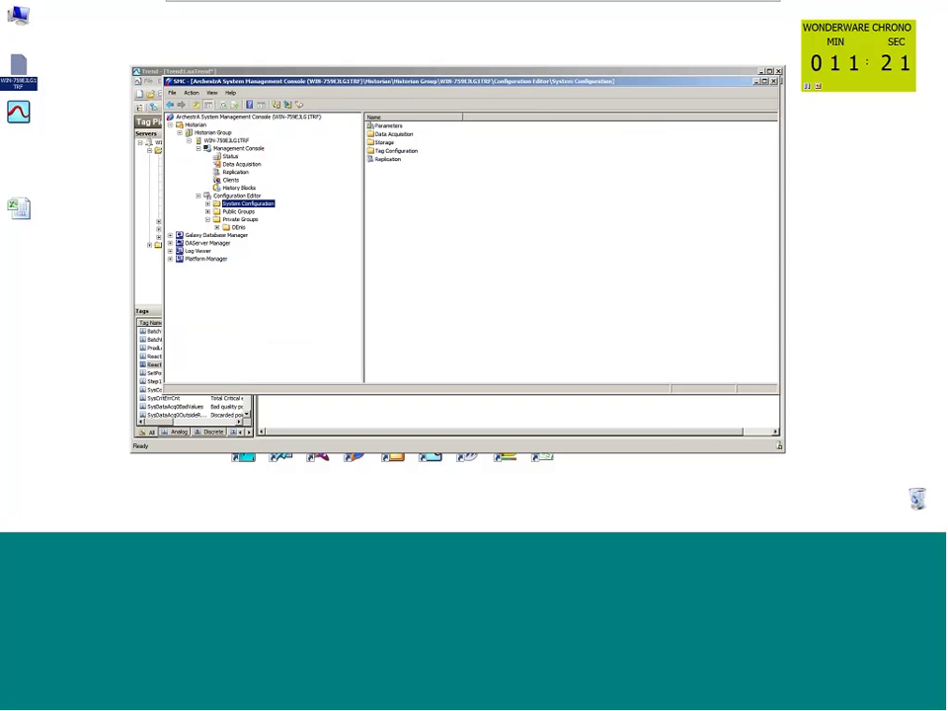
drag(395, 81, 424, 114)
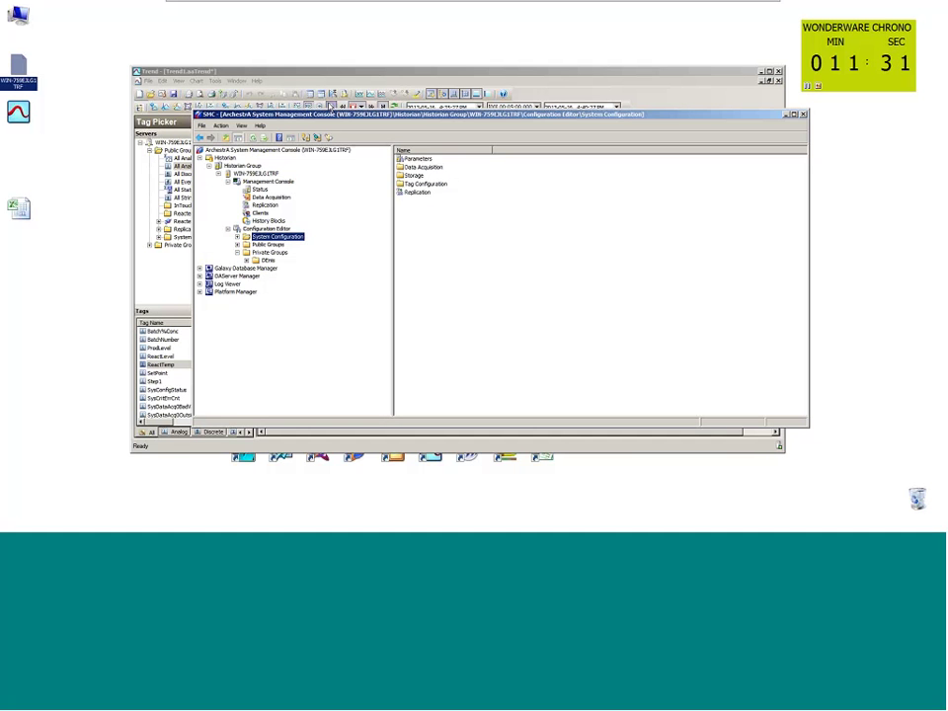
click(456, 67)
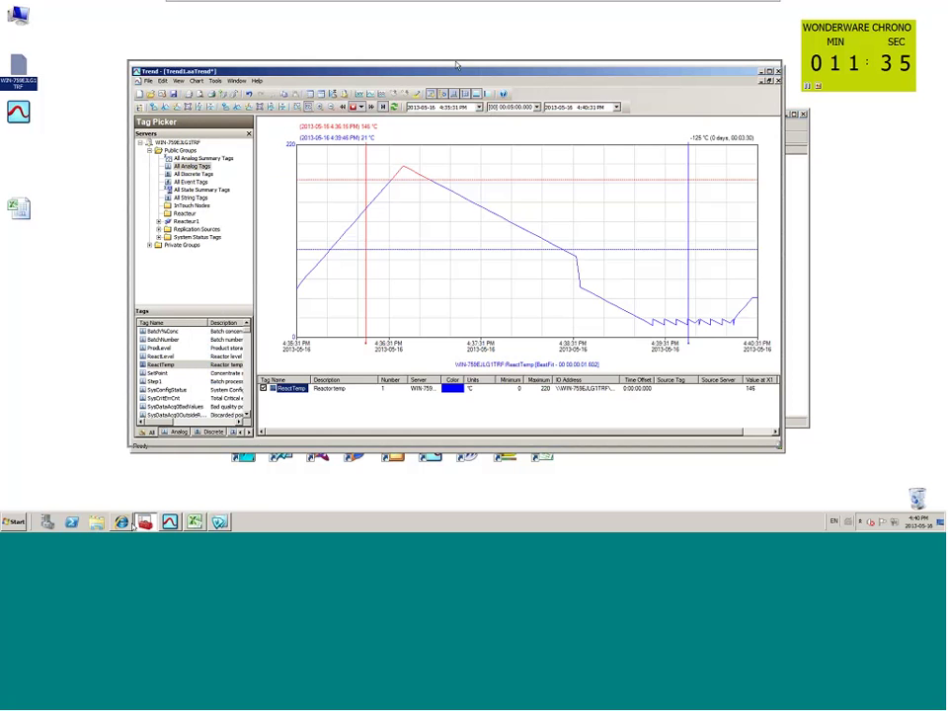
drag(456, 67, 454, 53)
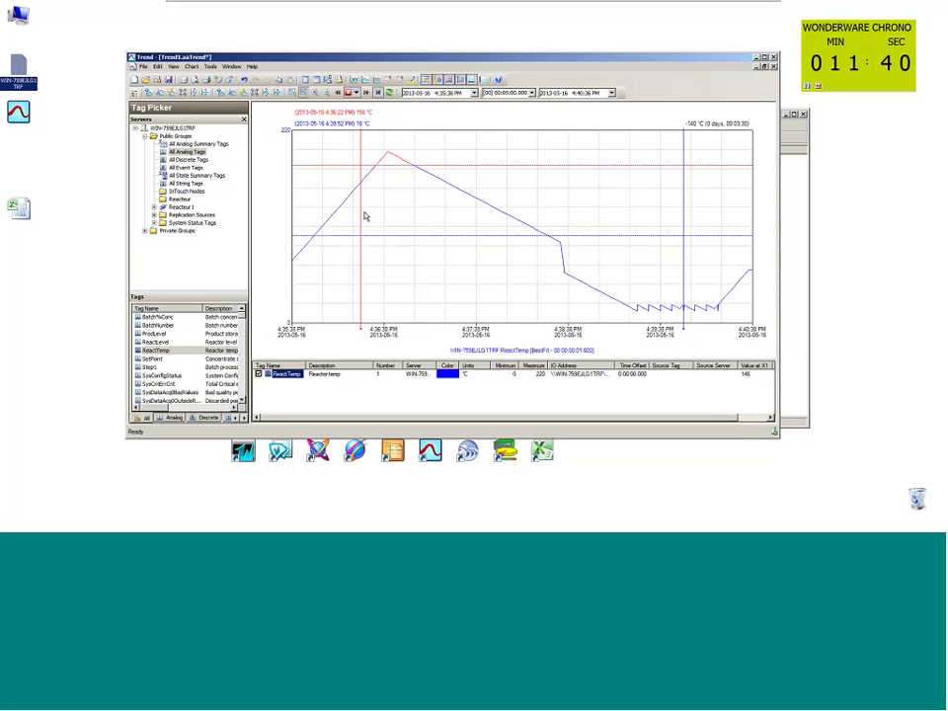
Add the analog tag ProdLevel and the discrete tag Mixer to the ReactTemp trend and display the traces stacked
click(165, 341)
double_click(155, 334)
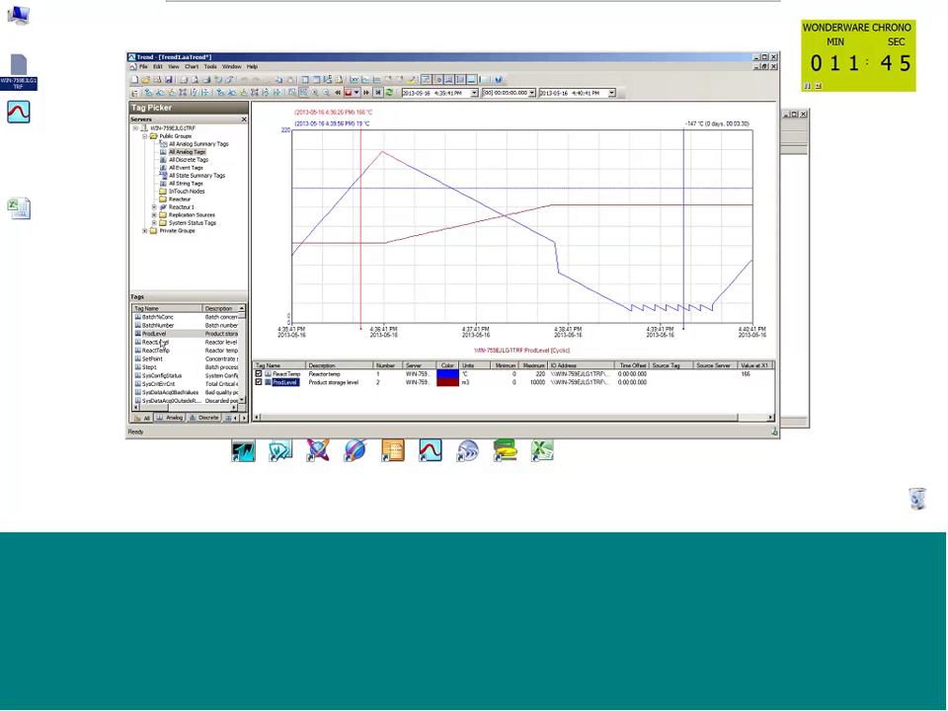
click(187, 159)
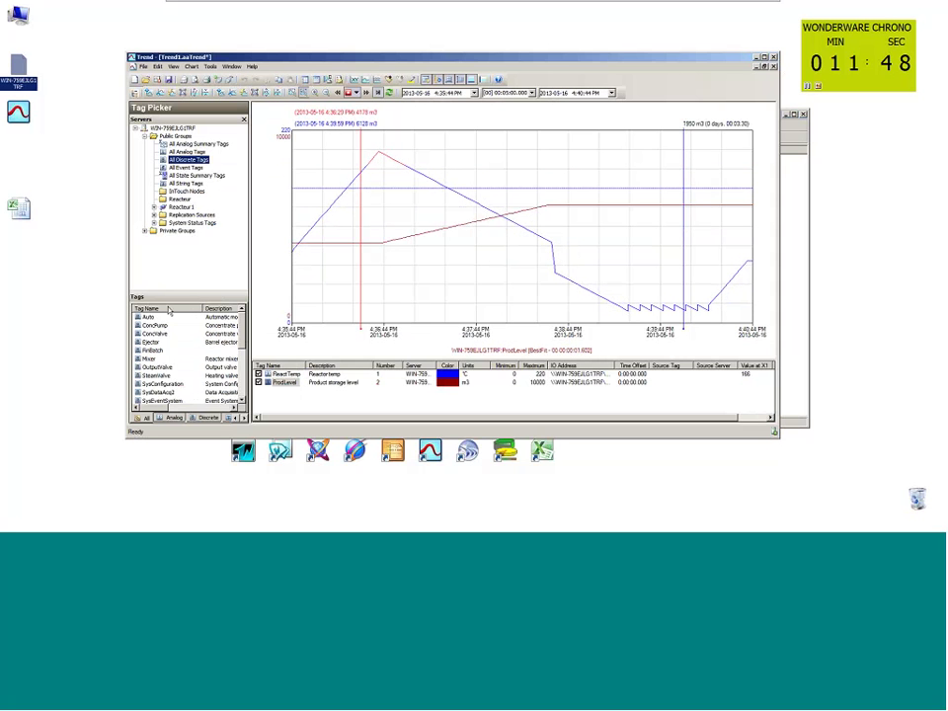
click(153, 359)
double_click(153, 359)
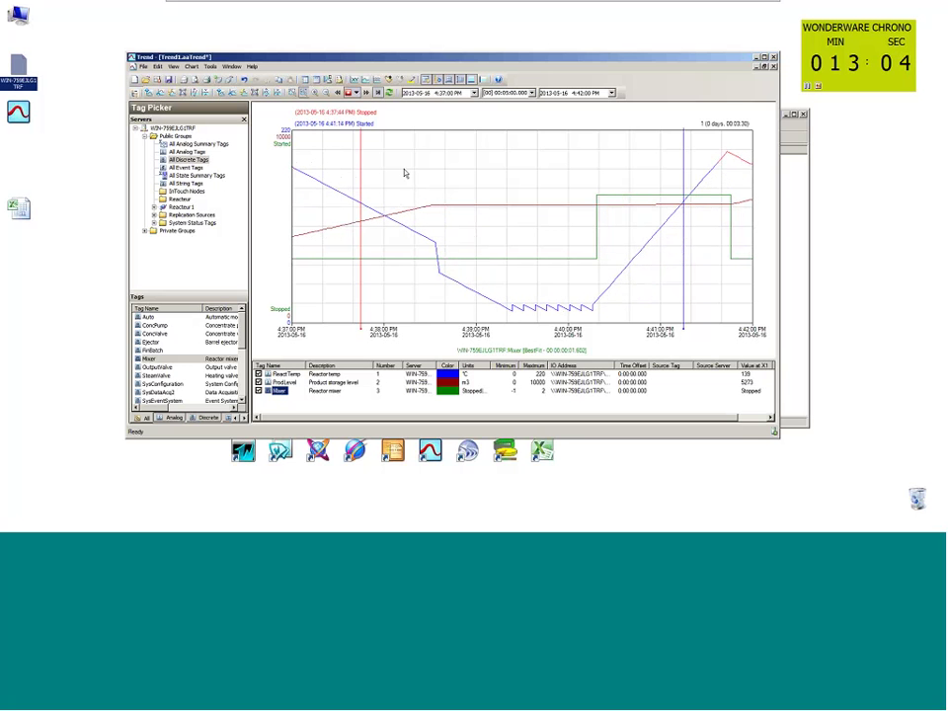
click(190, 66)
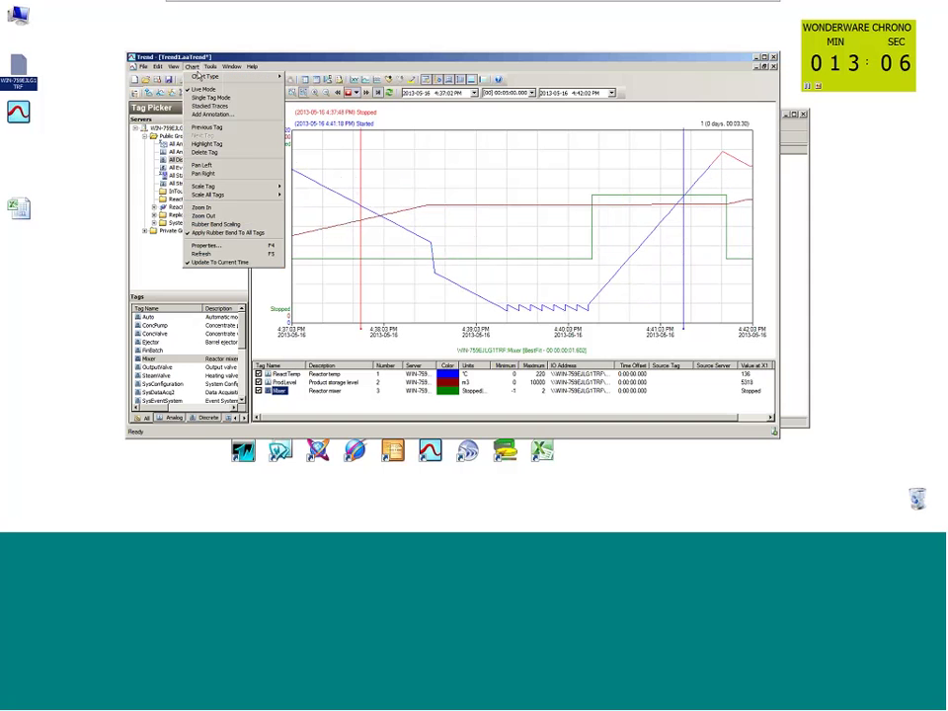
click(202, 114)
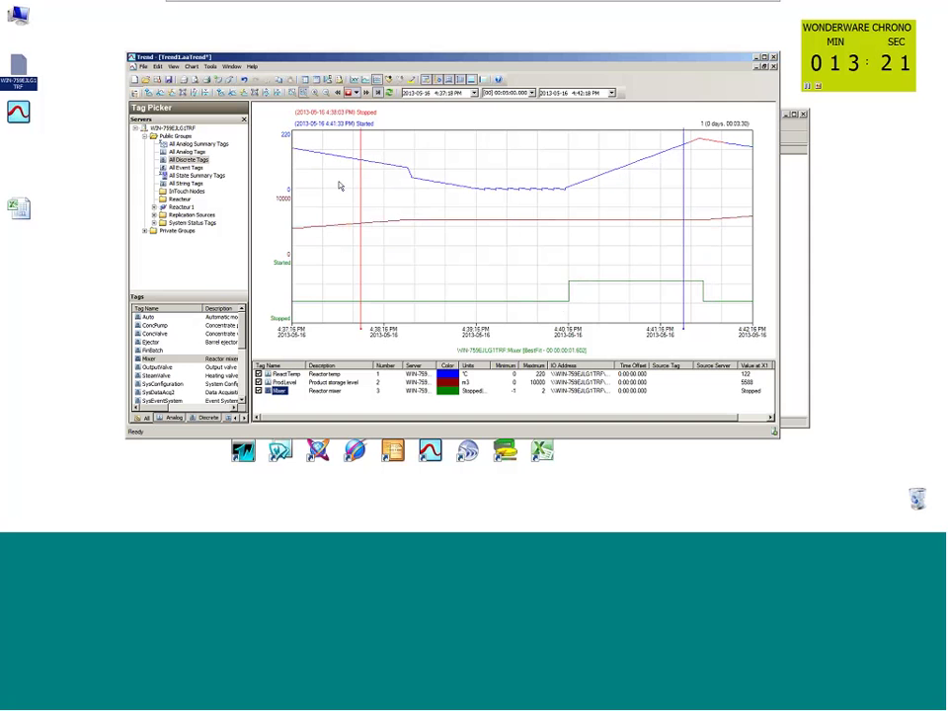
Review the ReactTemp tag's pen configuration, including its time offset
click(284, 374)
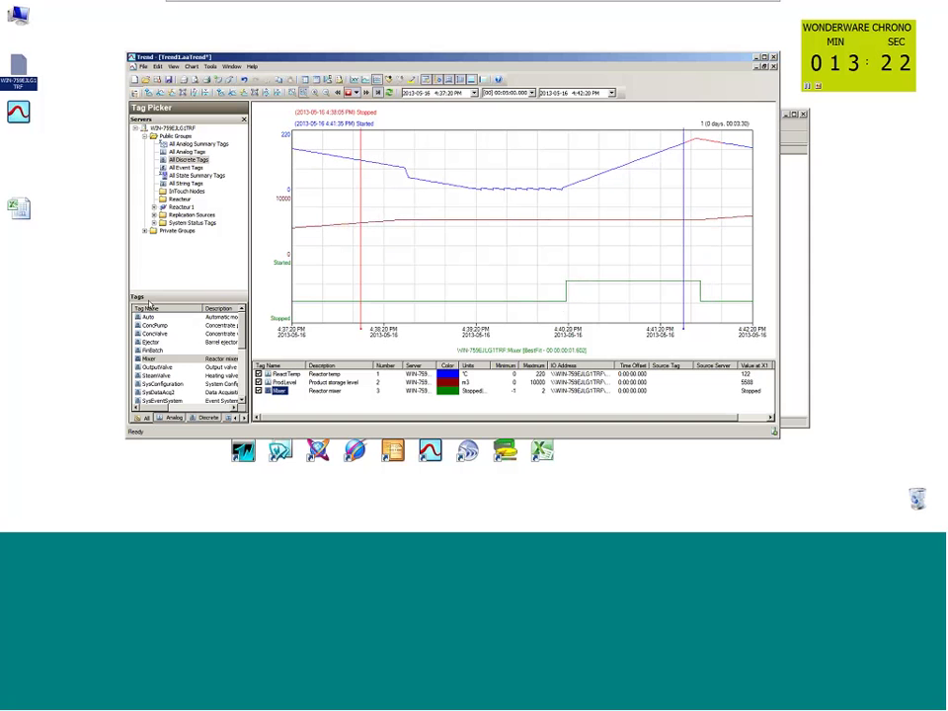
double_click(289, 377)
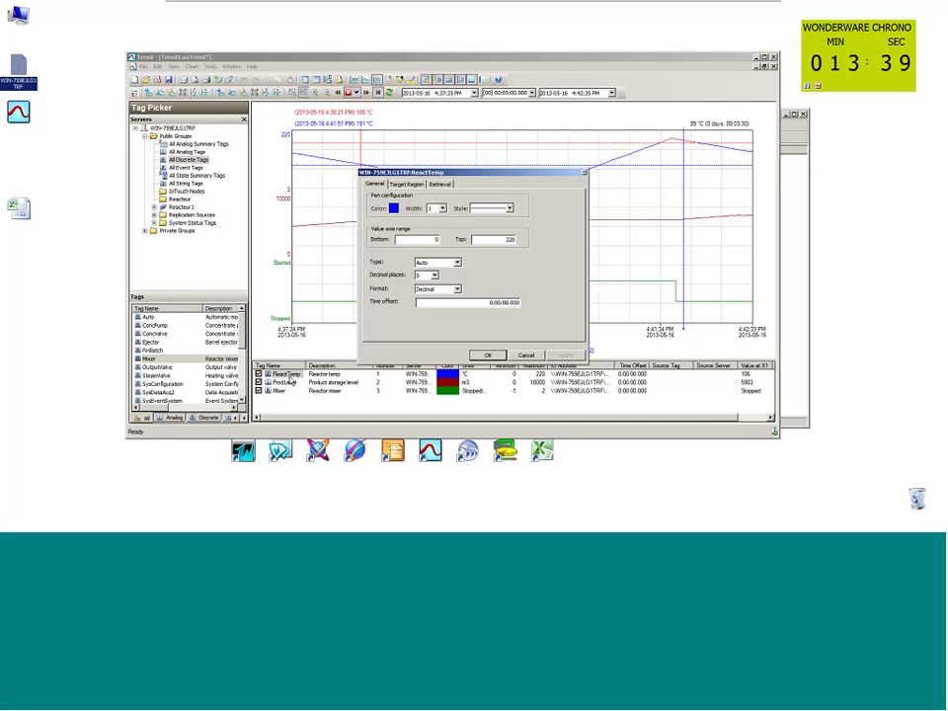
drag(464, 302, 605, 307)
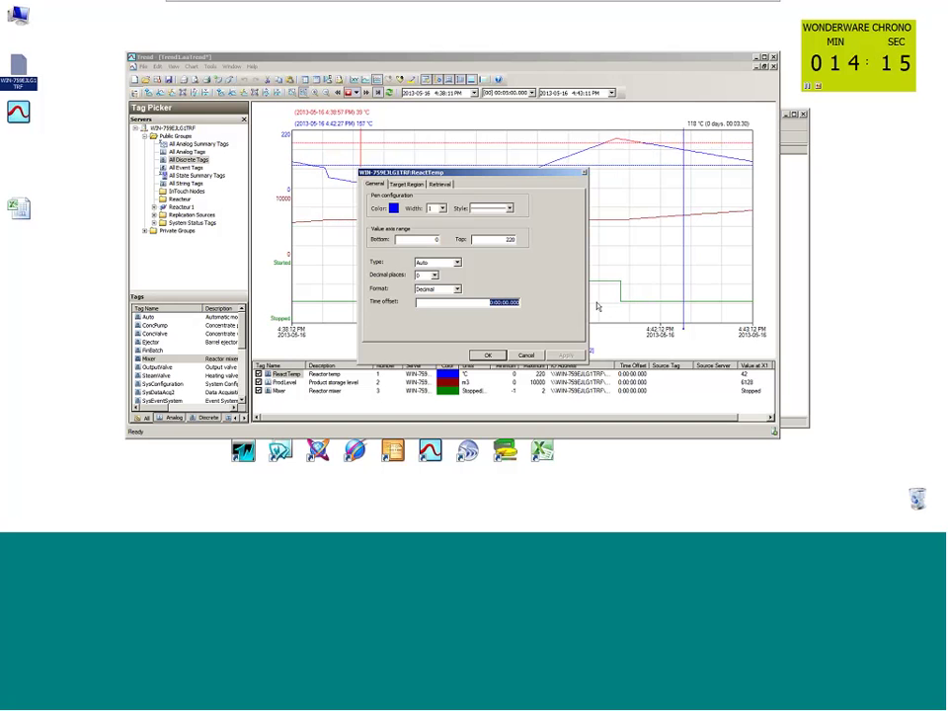
key(Return)
Examine the option for saving the trend data as a CSV file
key(alt+f)
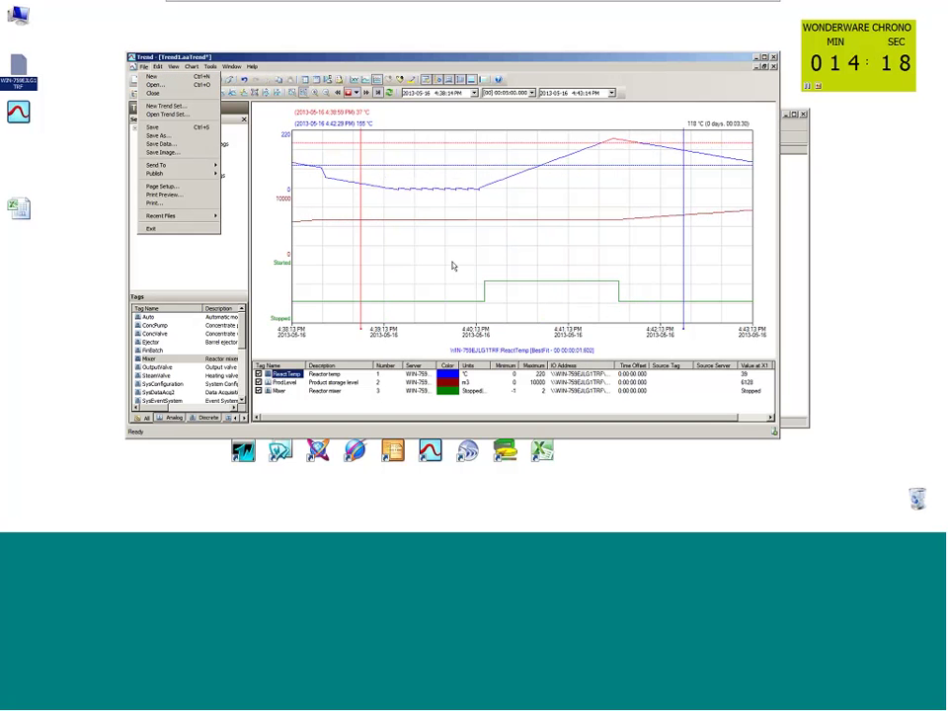
click(158, 144)
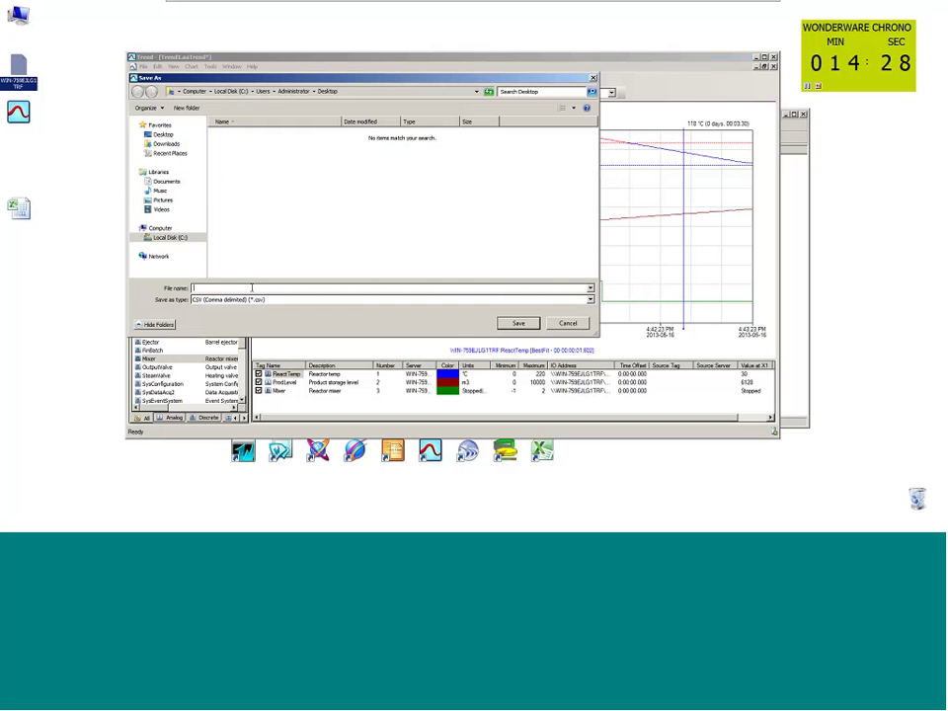
key(Escape)
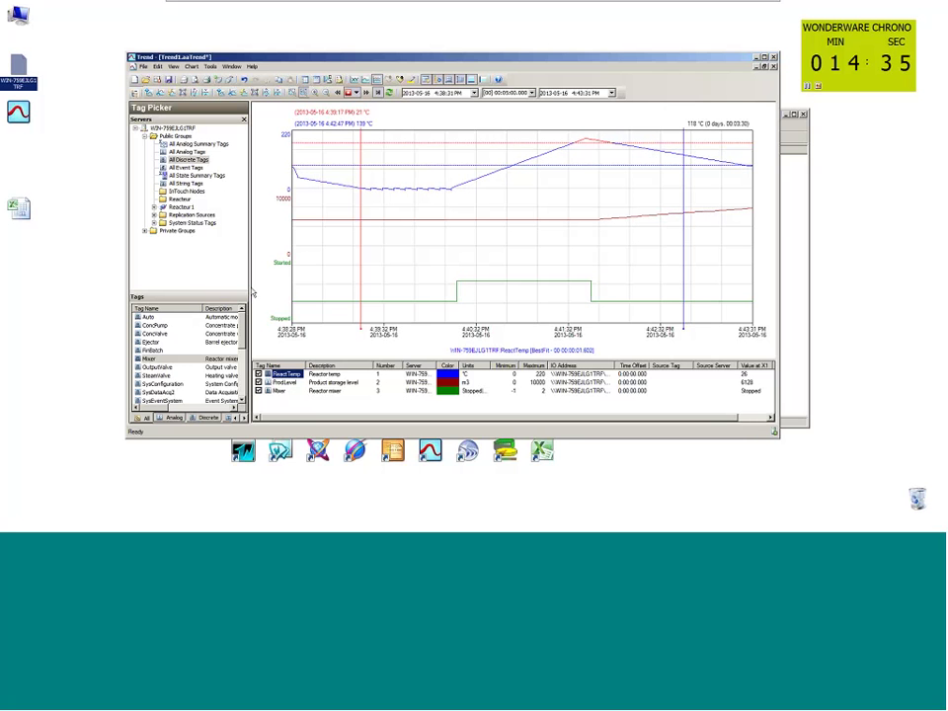
Examine the option for sending the trend to a mail recipient as an attachment
click(144, 67)
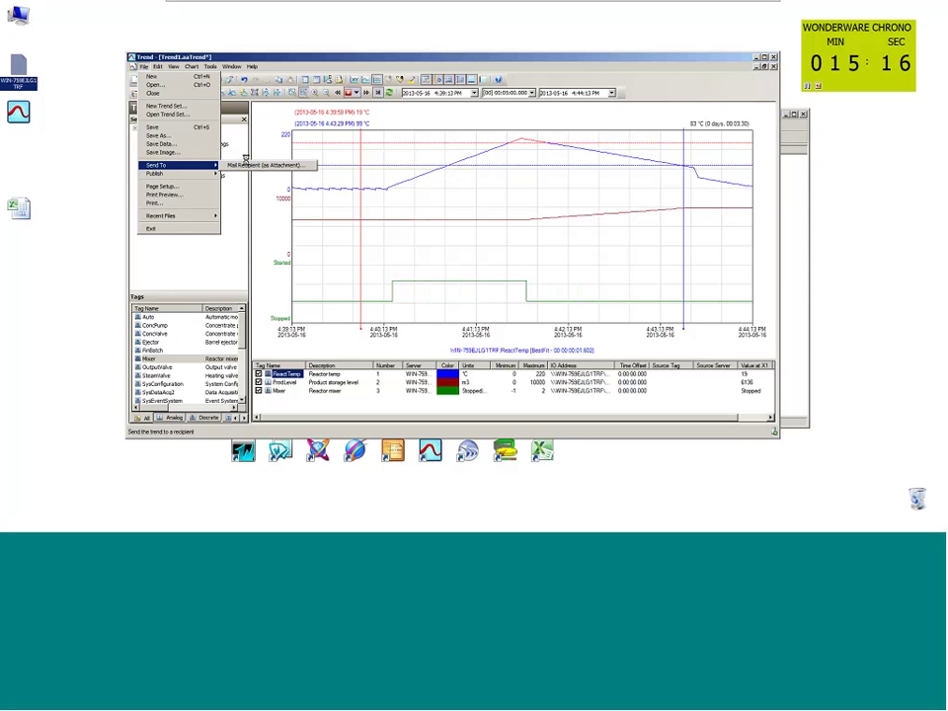
click(444, 234)
Add a private annotation with the text "webex" to the ReactTemp trace near the start of the displayed period
right_click(437, 239)
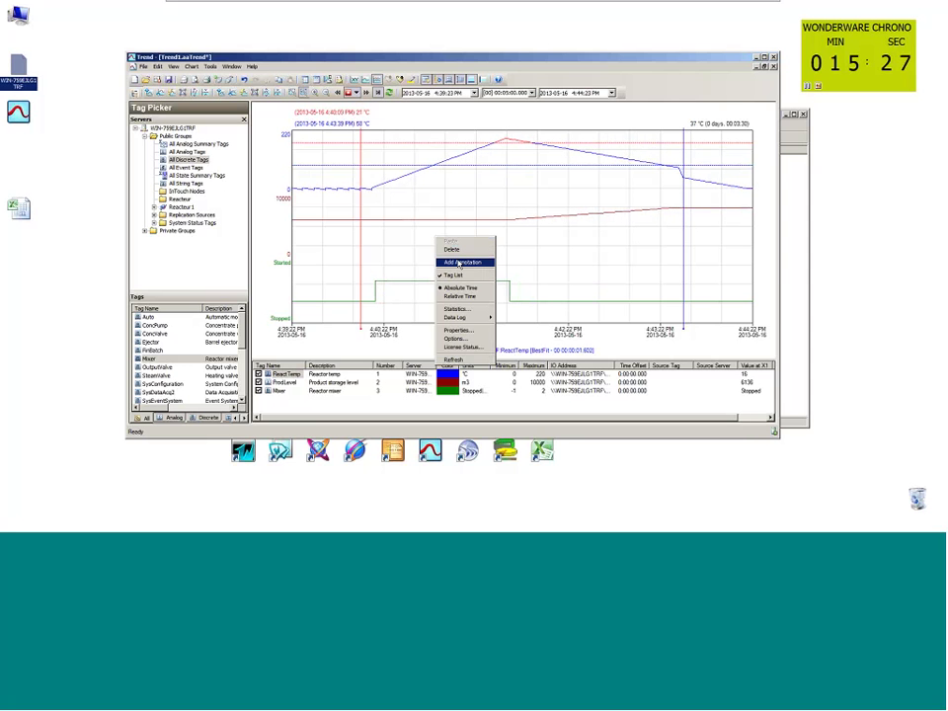
click(313, 195)
right_click(315, 195)
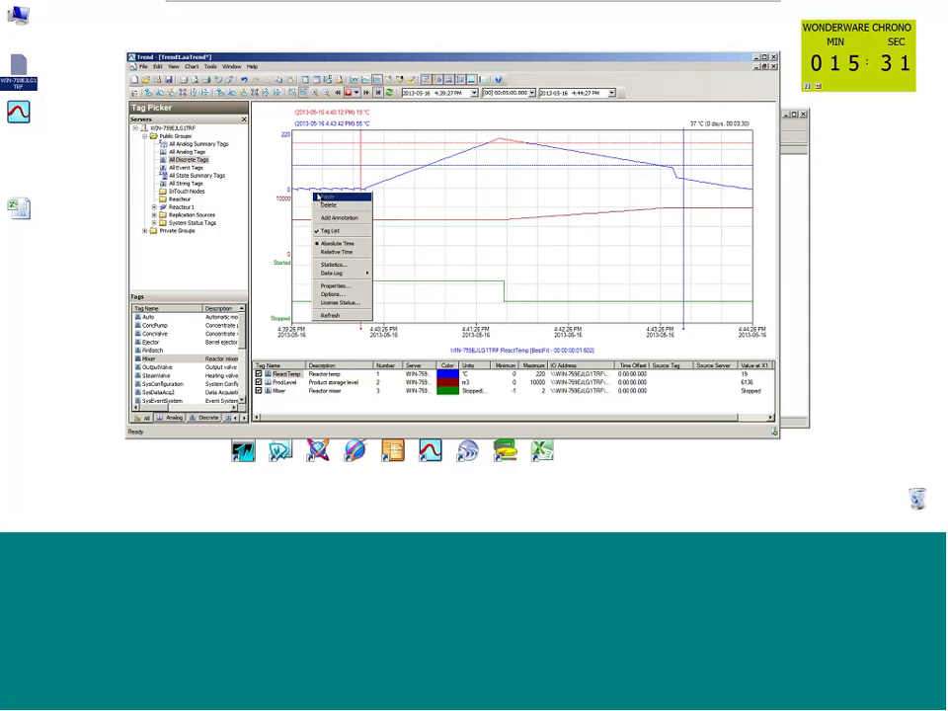
click(339, 217)
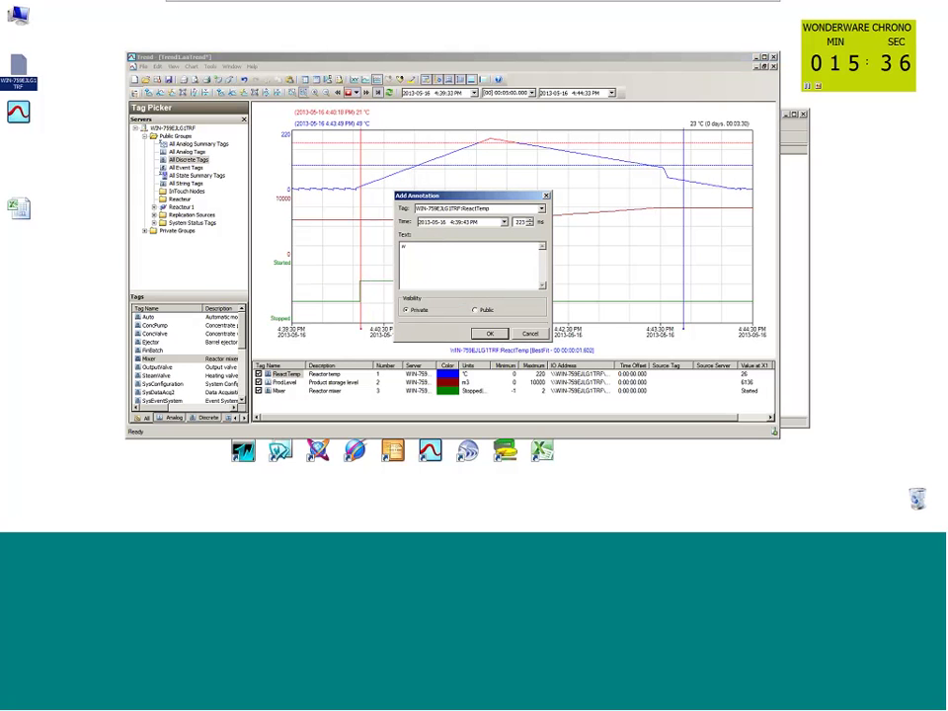
text(webex)
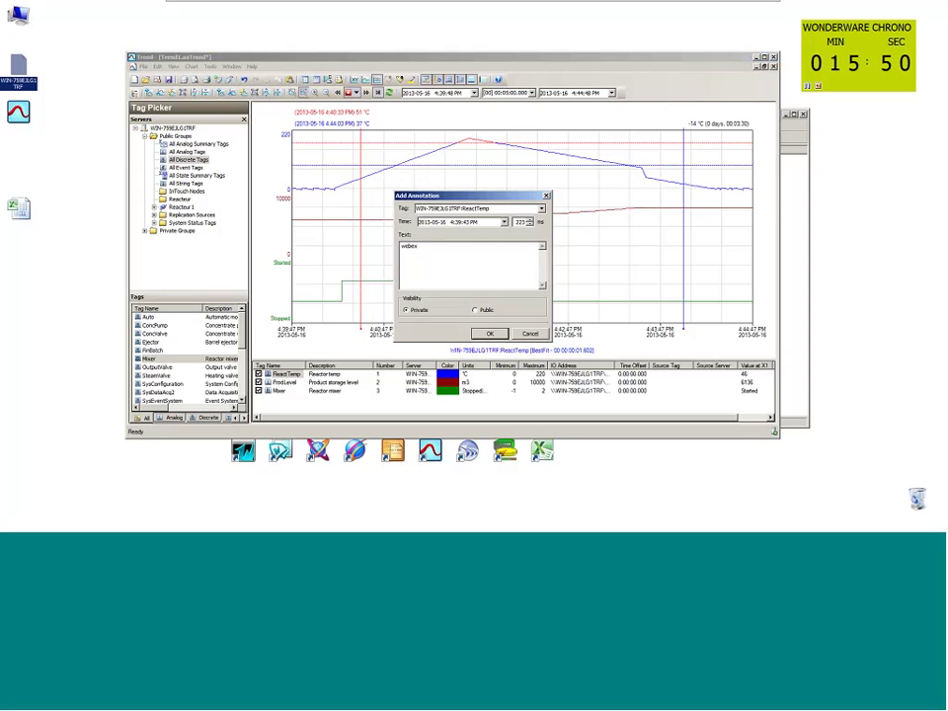
click(490, 333)
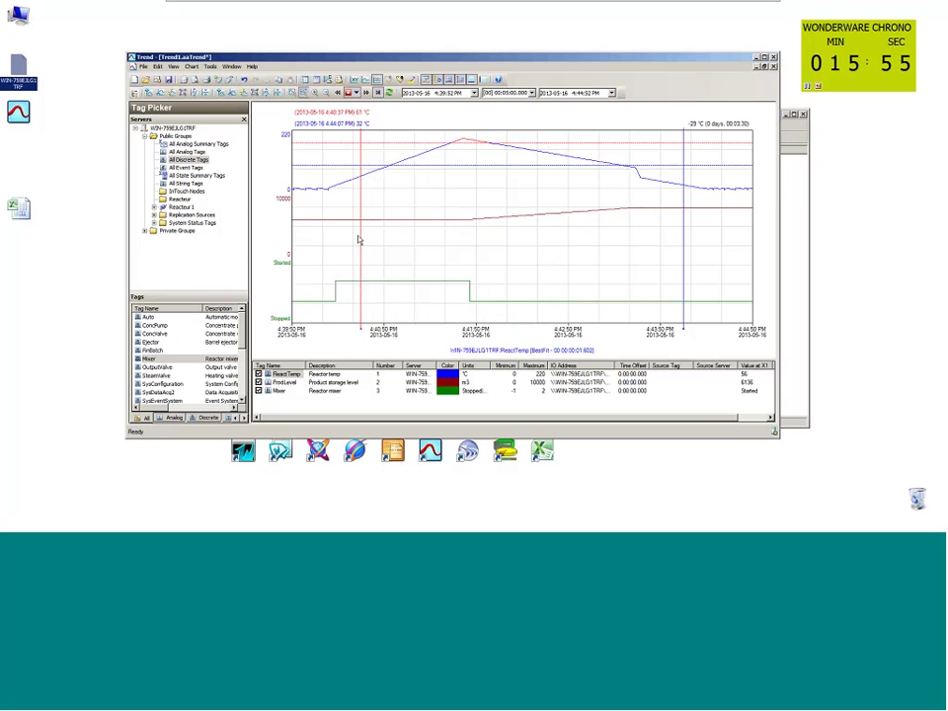
Add a private annotation with the text "deded" to the ProdLevel trace near the red time cursor
right_click(360, 225)
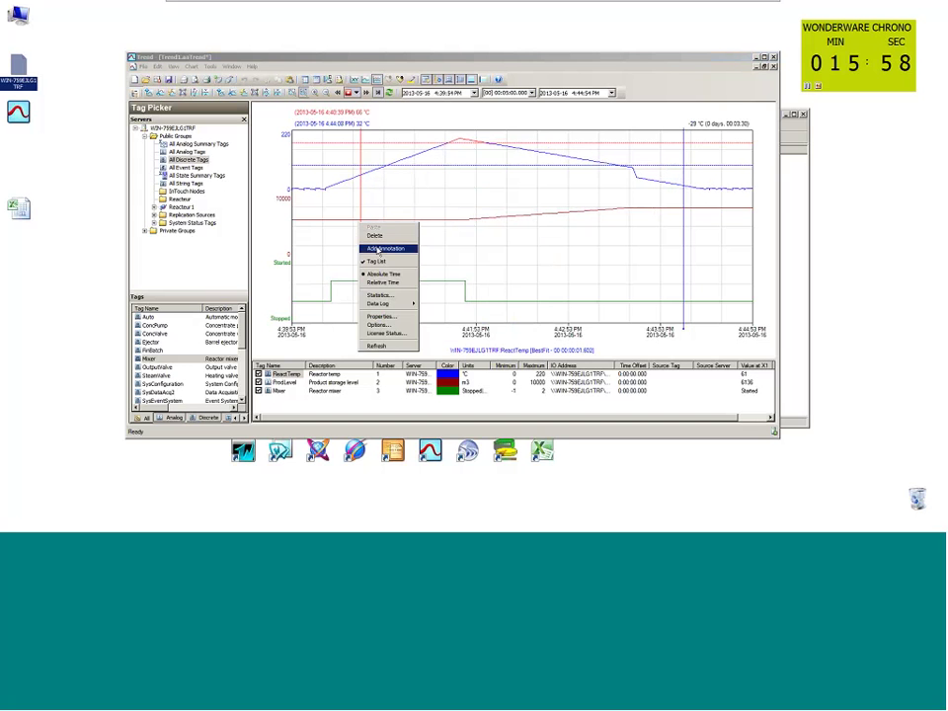
click(378, 248)
text(test)
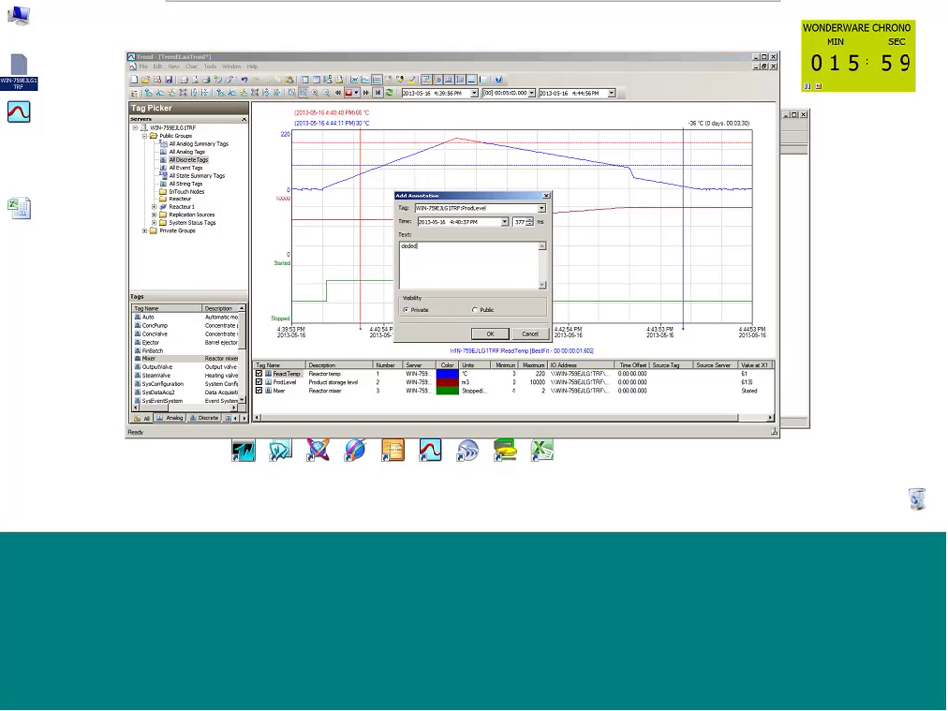
key(Return)
mouse_move(354, 225)
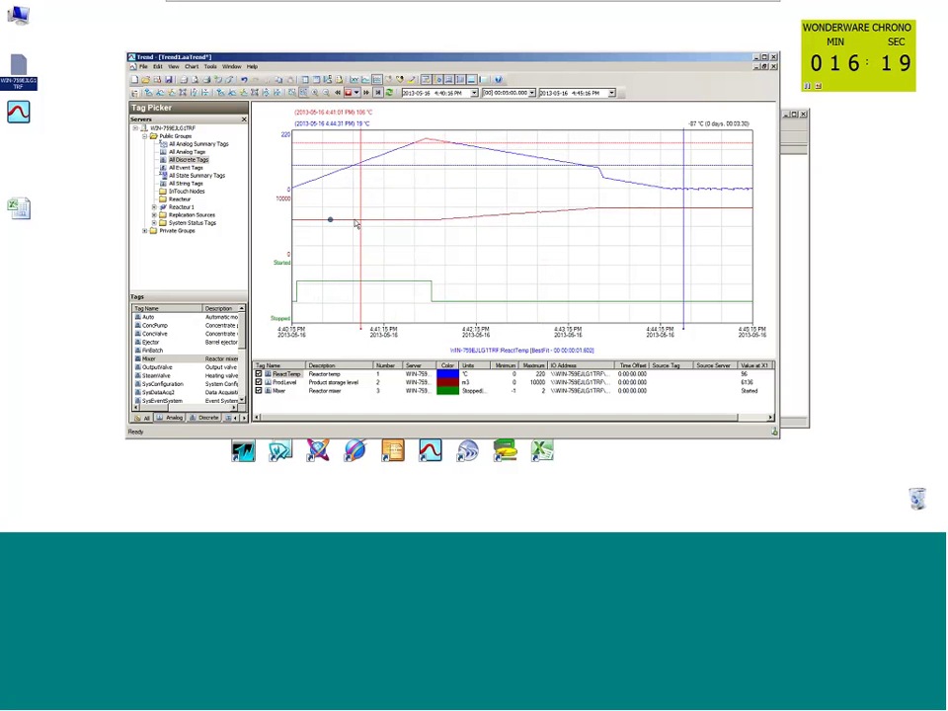
Review the ReactTemp tag's pen configuration and its target region settings, leaving them unaltered
drag(378, 52, 381, 45)
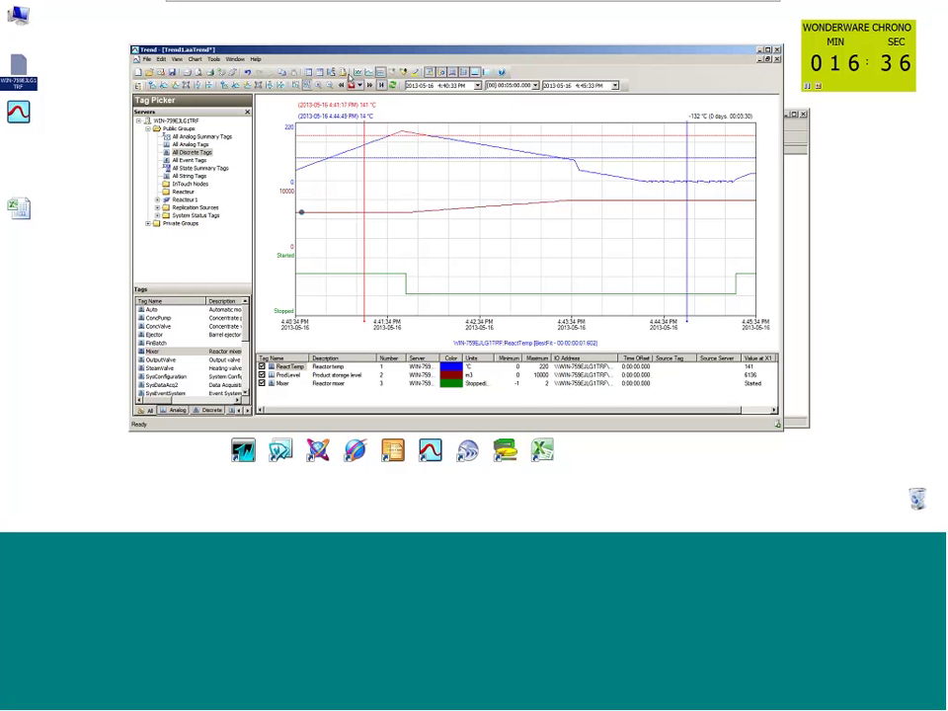
double_click(331, 247)
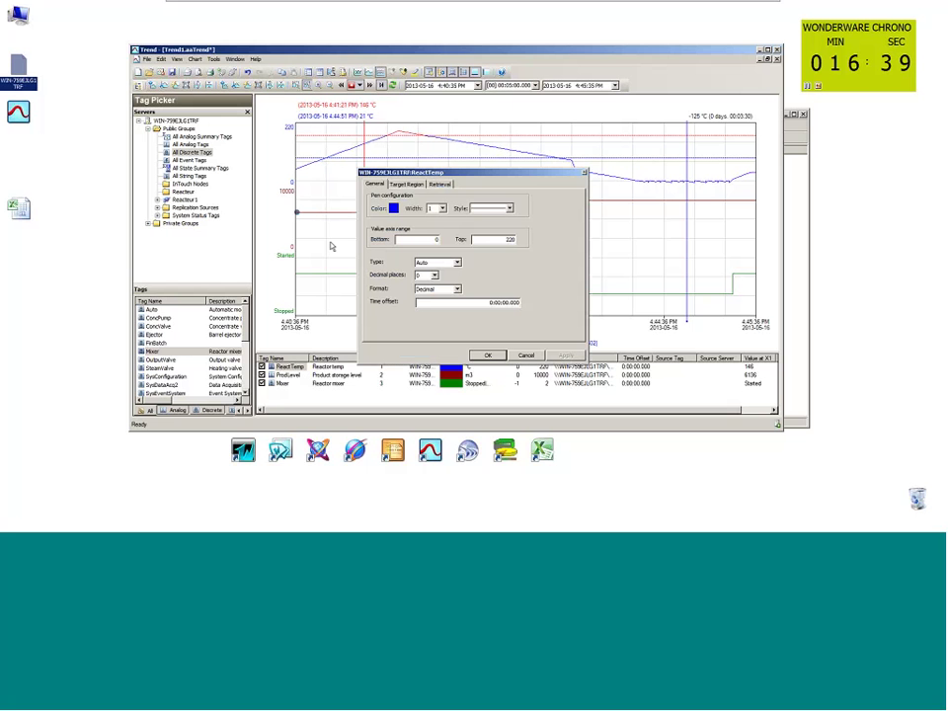
click(409, 184)
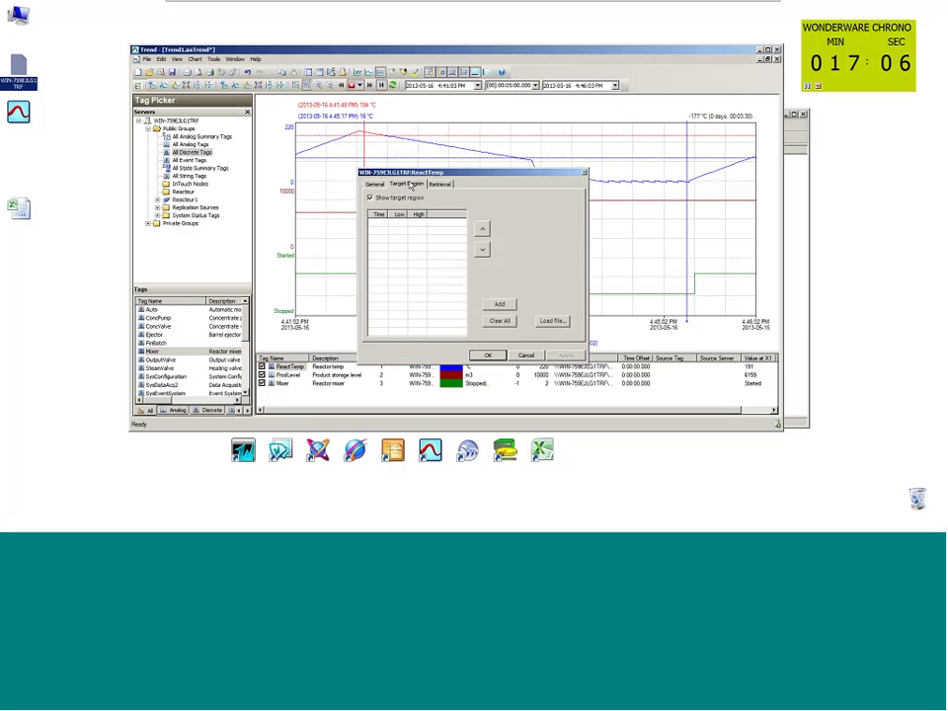
key(Escape)
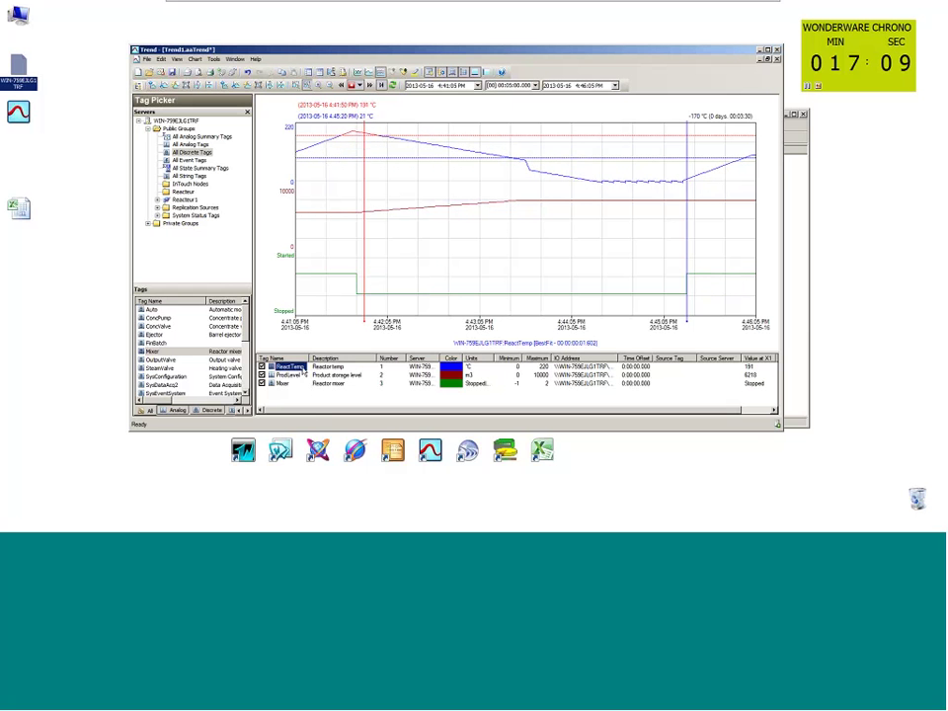
double_click(303, 369)
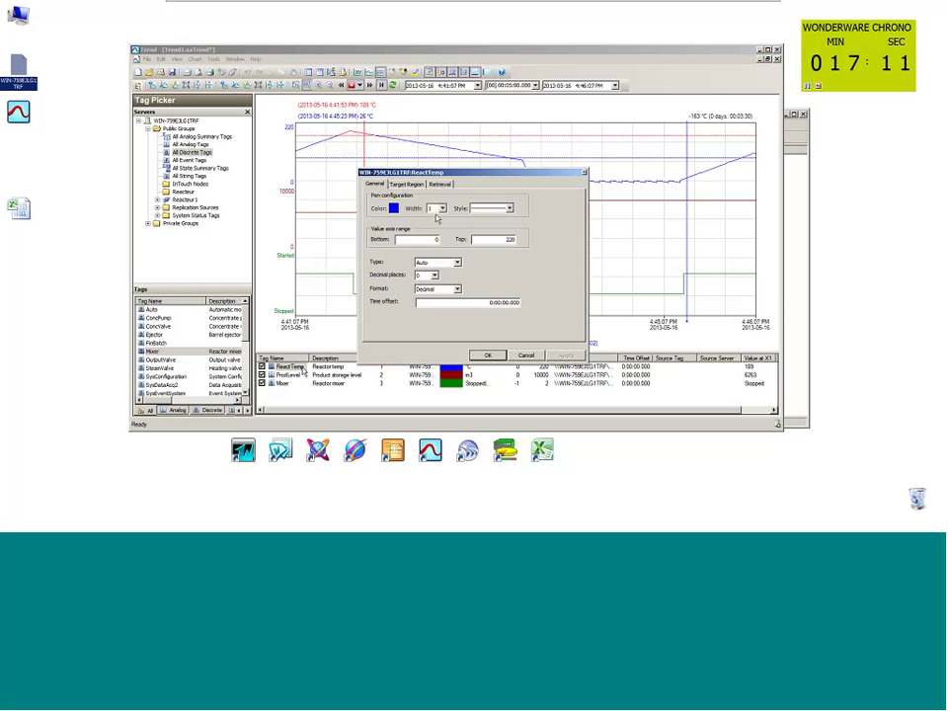
click(407, 185)
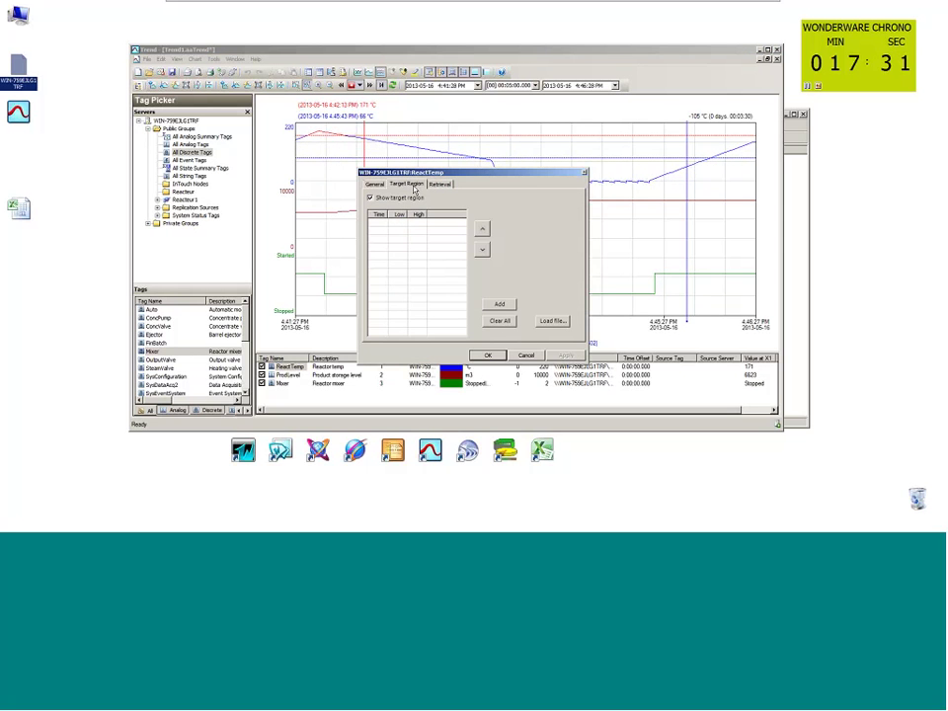
key(Escape)
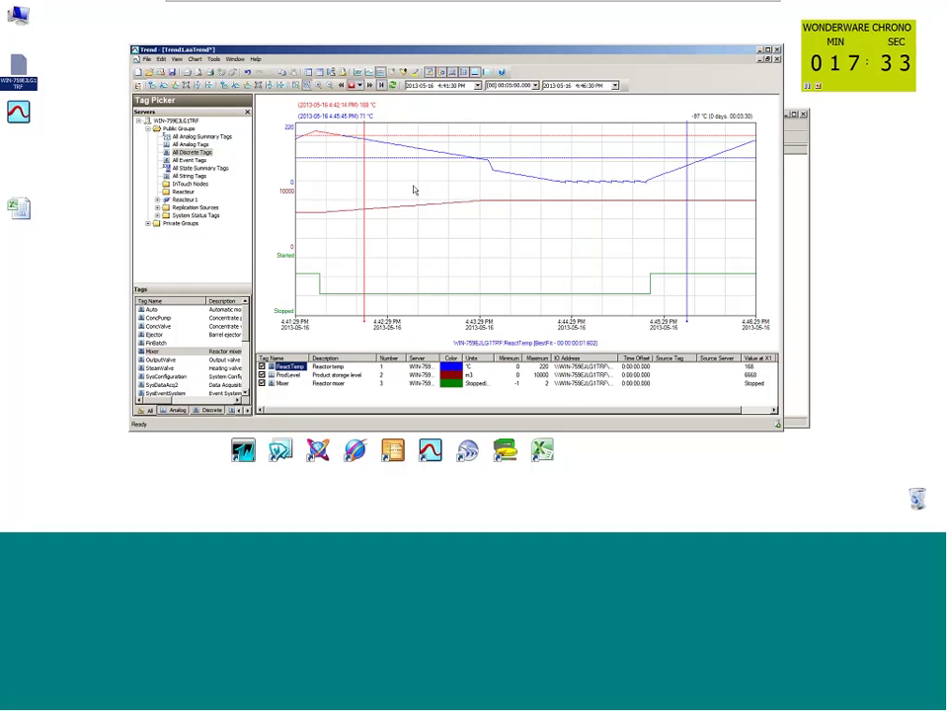
Publish Trend1 as a dynamic trend in the On Demand Reports group on the AFWeb report site, overwriting the existing report
drag(177, 48, 177, 43)
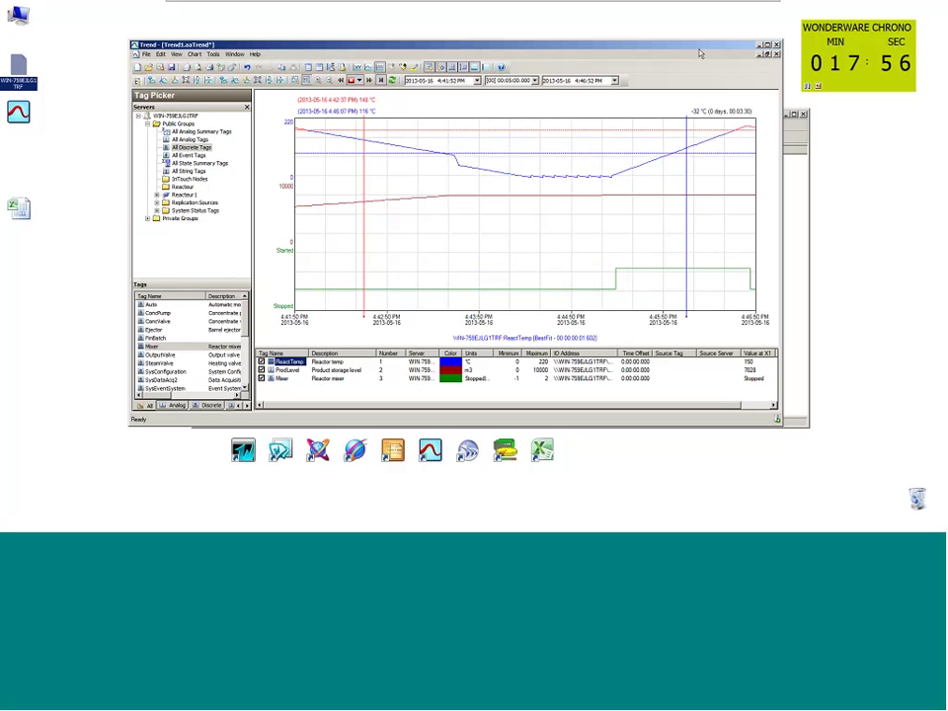
key(Num_Lock)
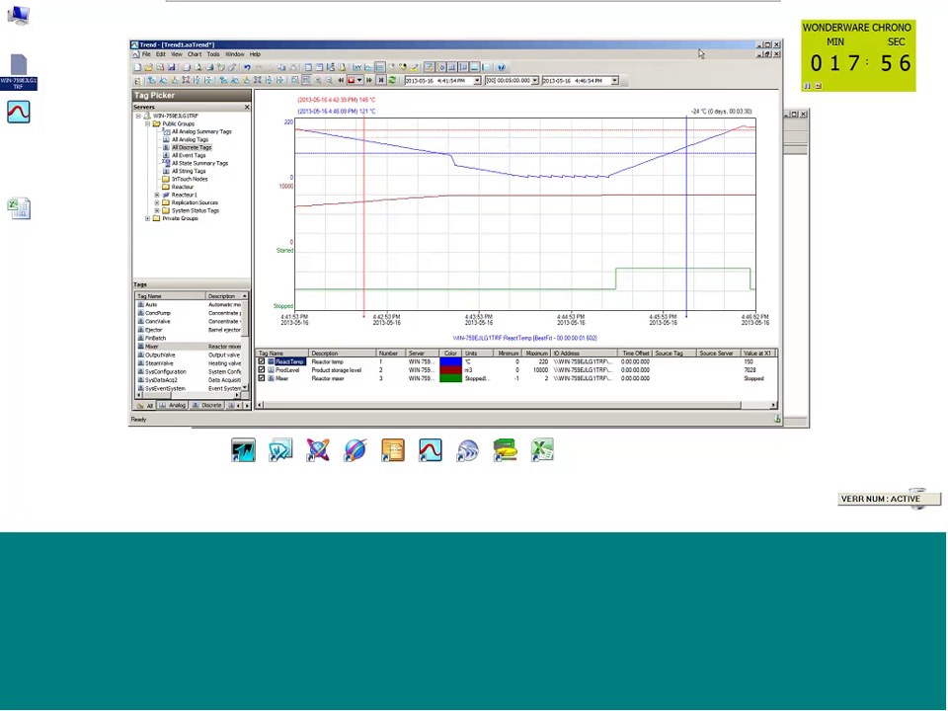
click(146, 55)
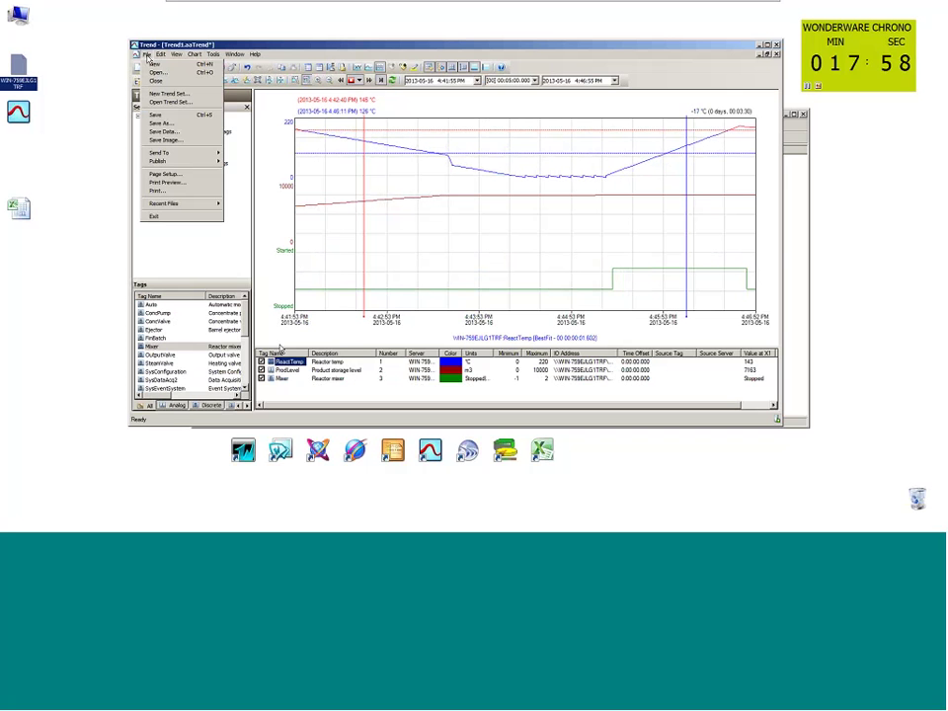
mouse_move(162, 164)
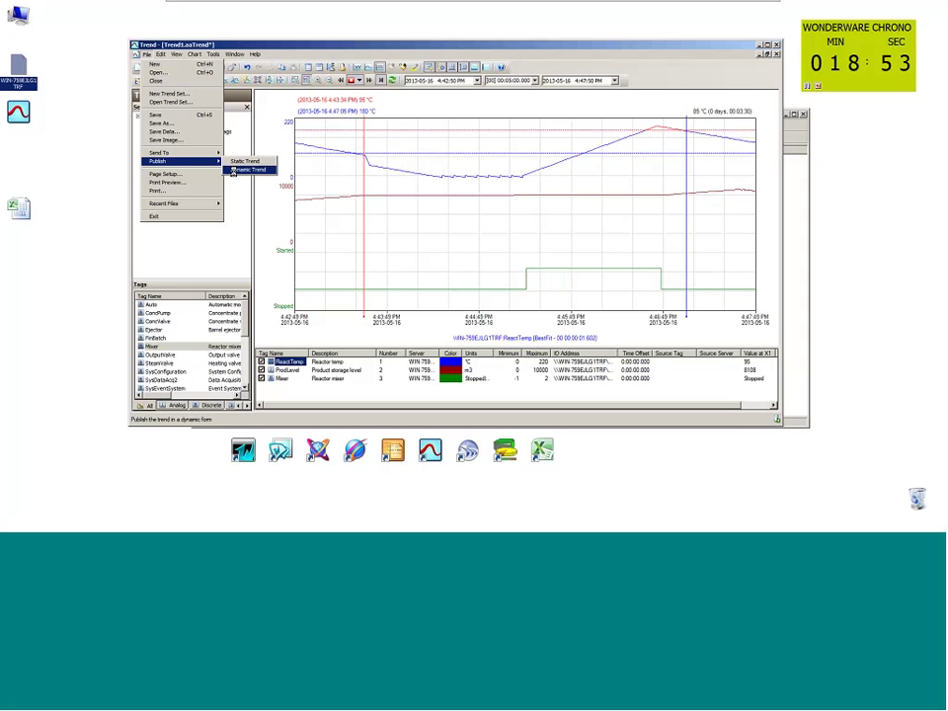
click(233, 171)
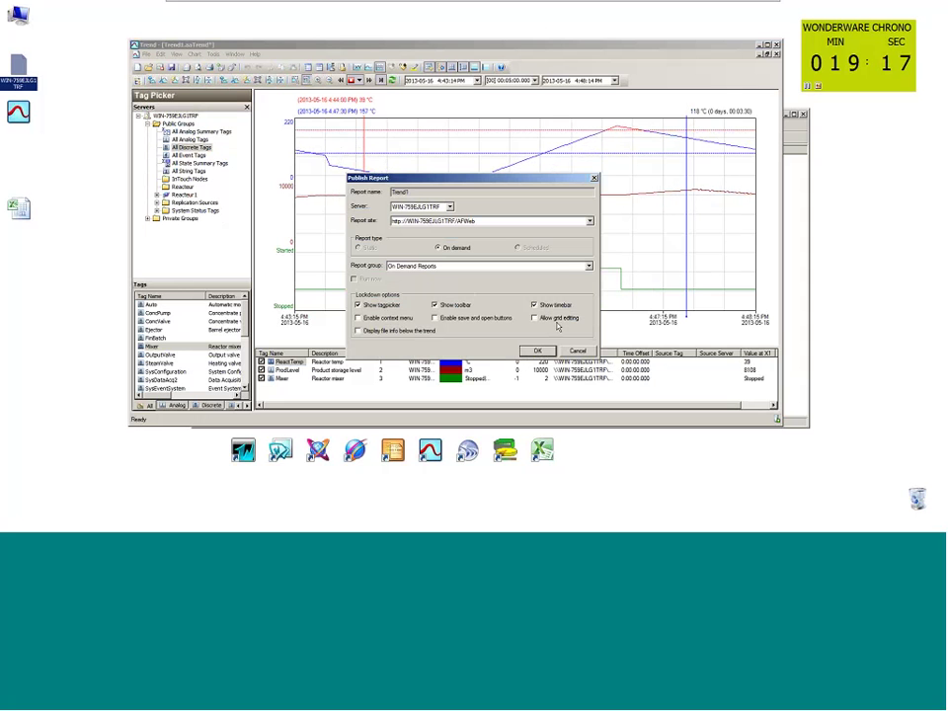
click(528, 352)
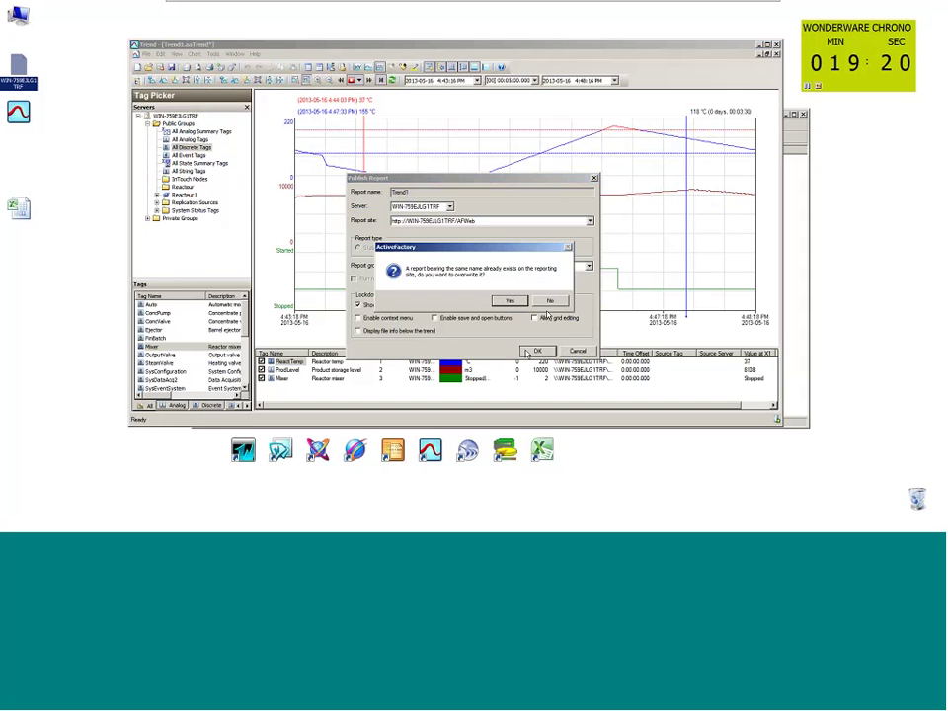
click(510, 301)
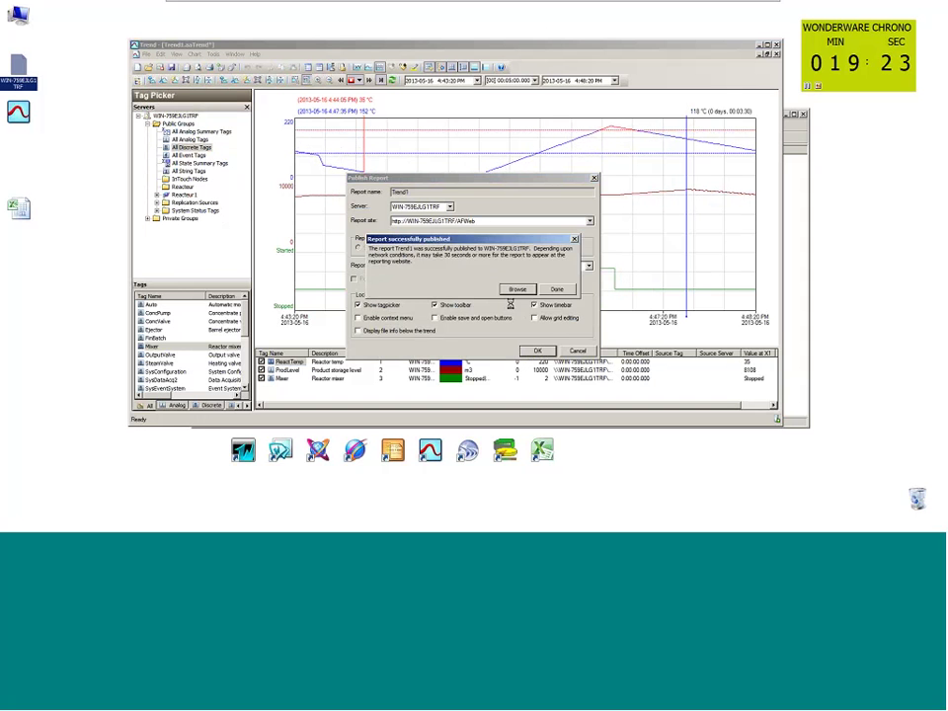
click(556, 287)
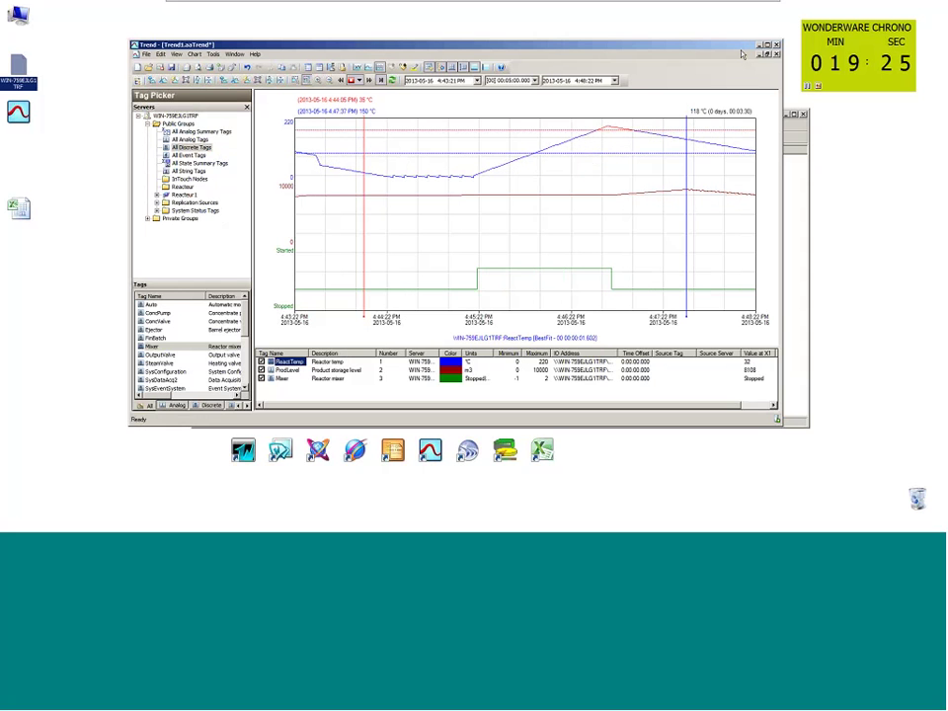
Leave Trend and switch to the Rapport Production workbook in Microsoft Excel
double_click(675, 45)
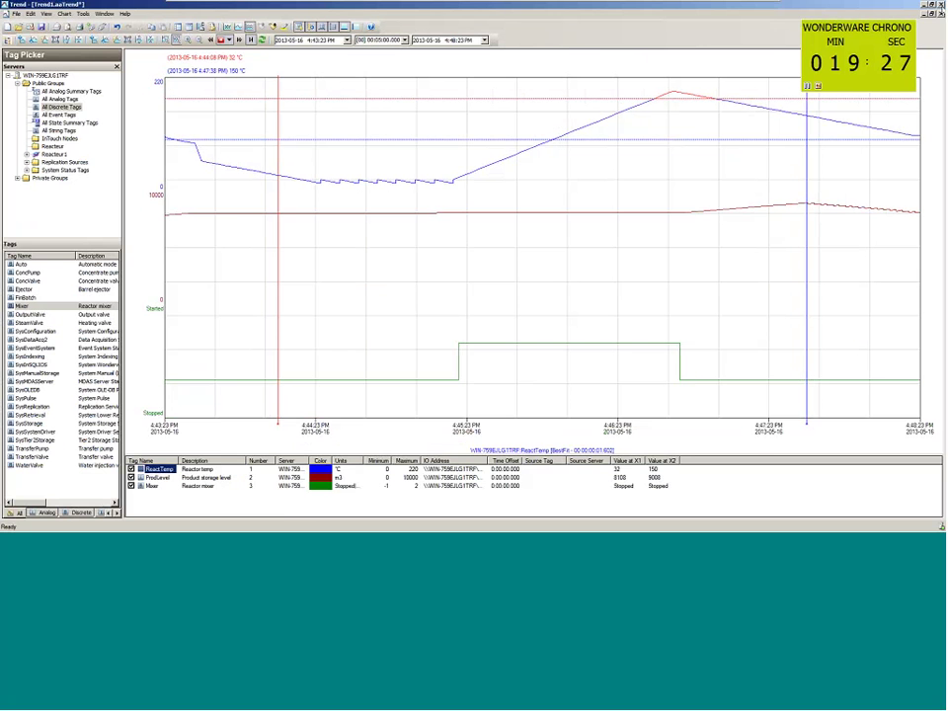
key(alt+F4)
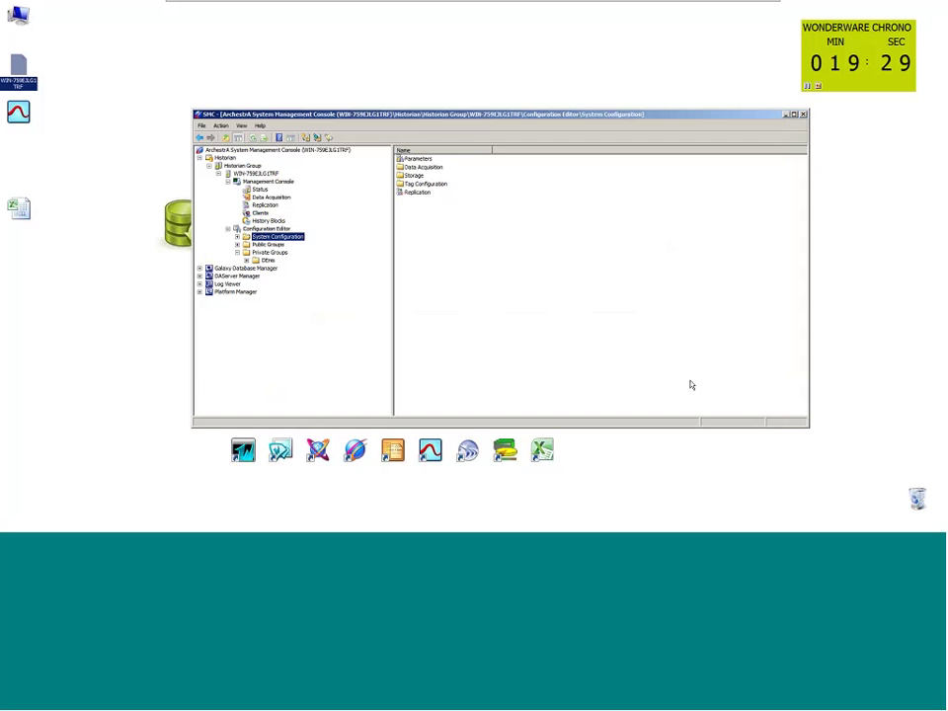
mouse_move(462, 514)
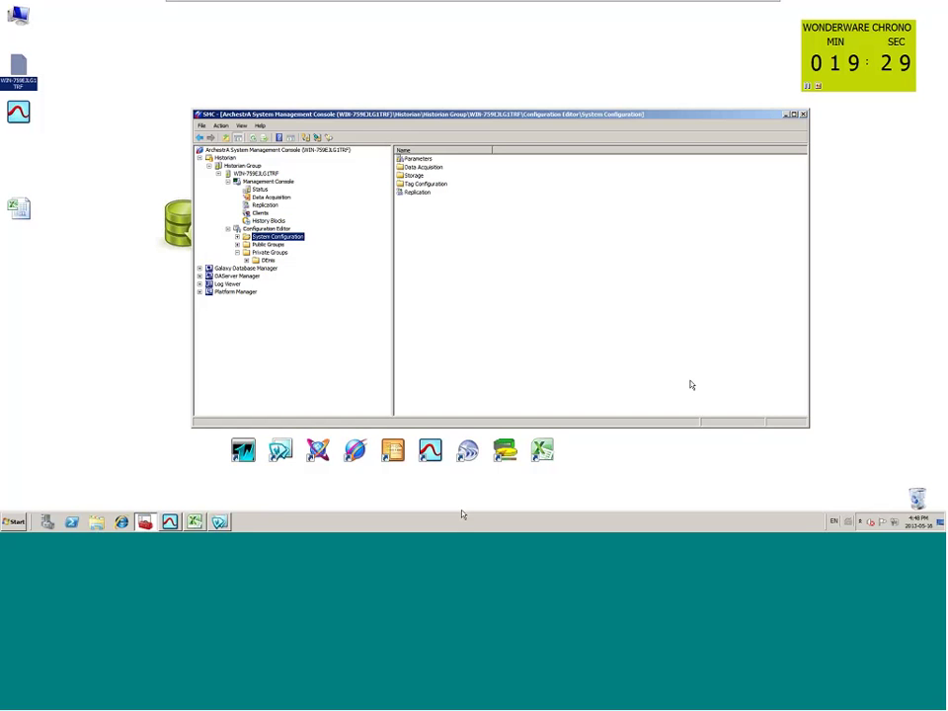
click(194, 521)
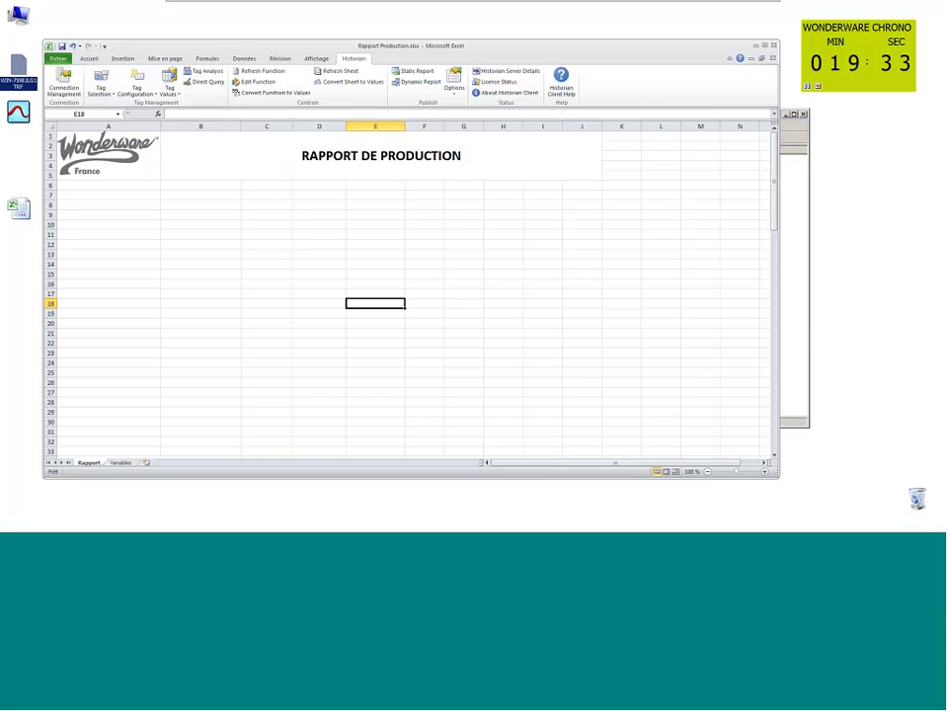
Clear the tag names ProdLevel, ReactLevel and ReactTemp from column A of the Variables sheet and select cell A1
click(236, 192)
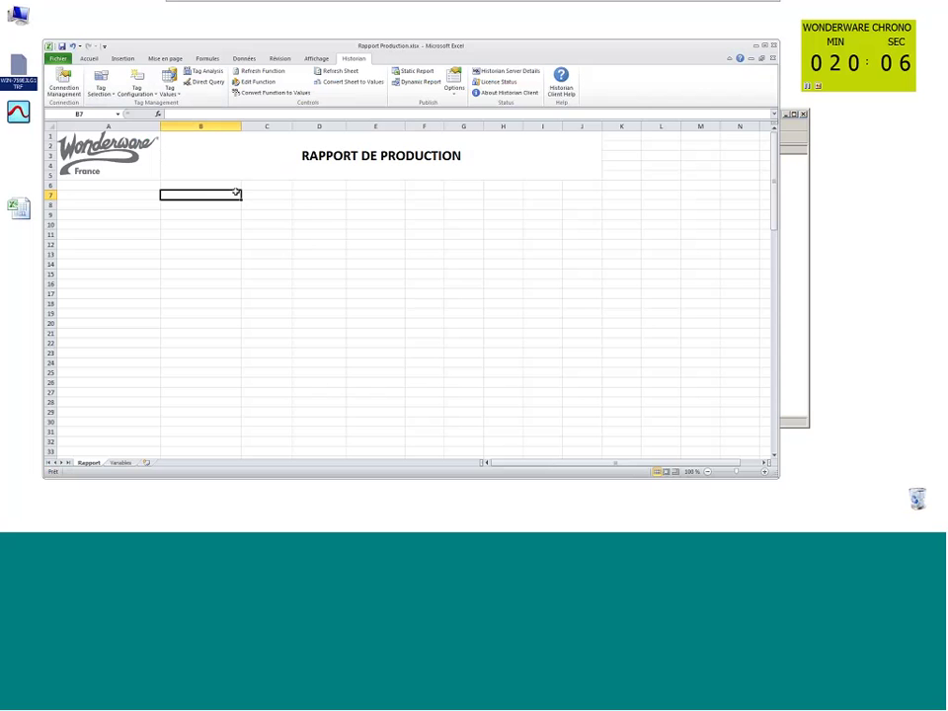
click(117, 461)
drag(109, 137, 113, 170)
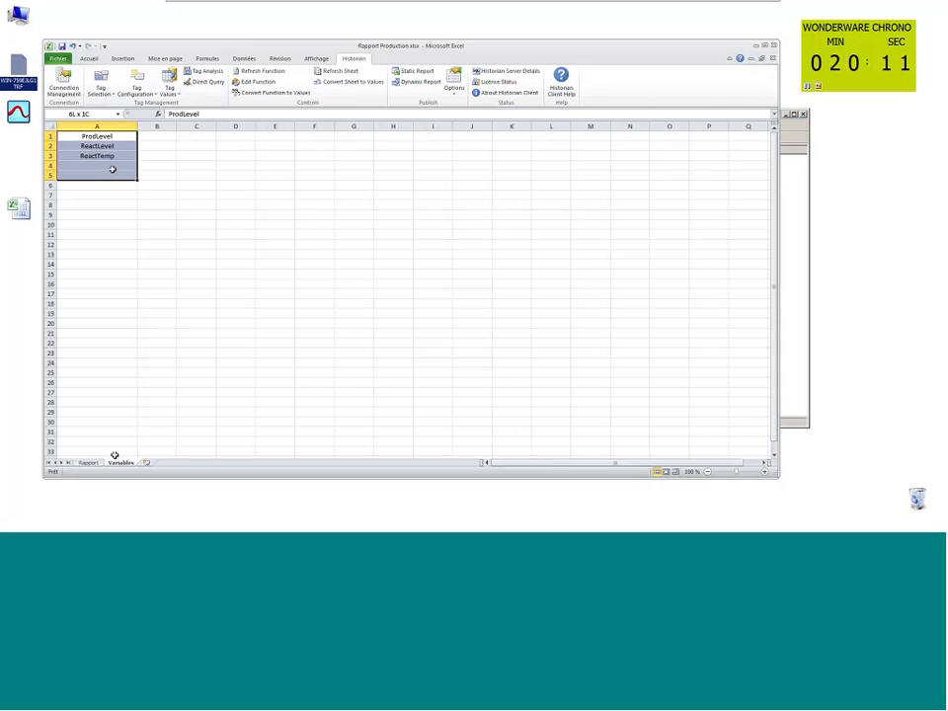
click(89, 462)
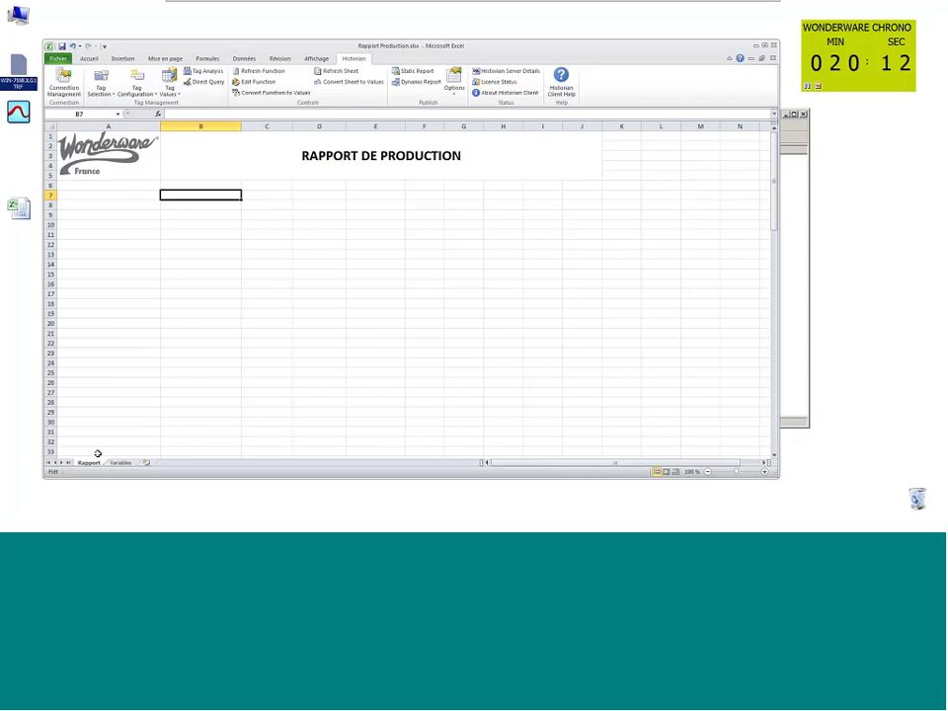
click(121, 462)
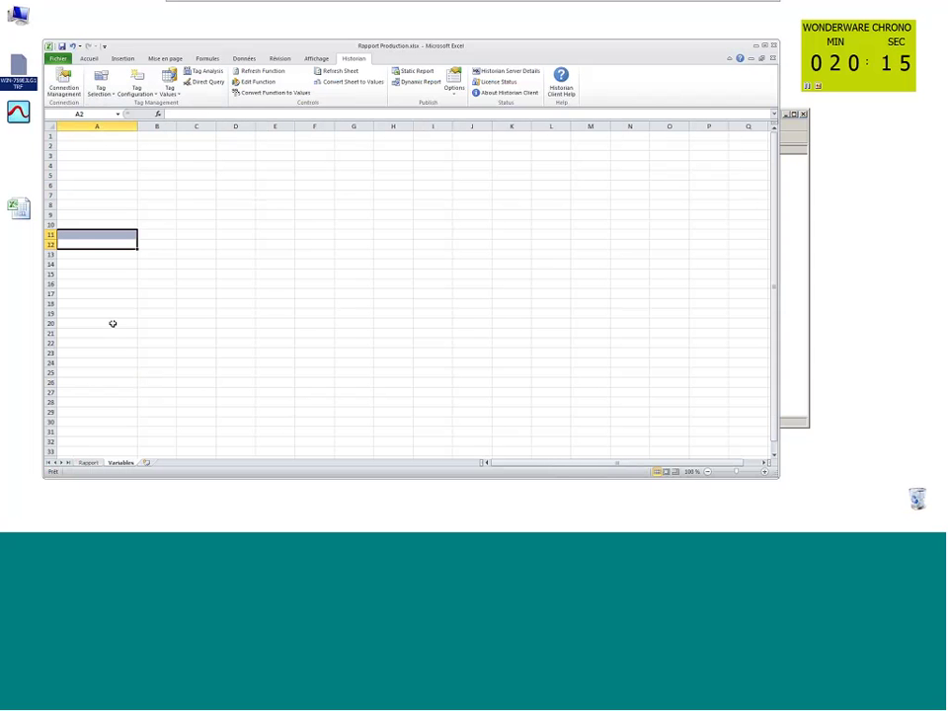
key(ctrl+Home)
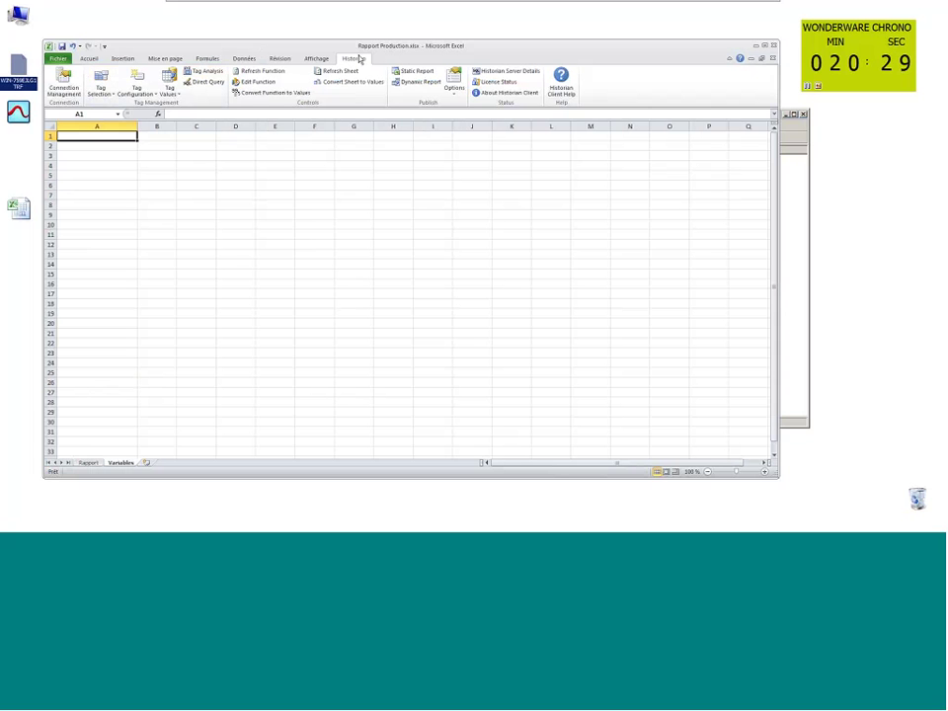
Insert the historian tags ProdLevel, ReactLevel and ReactTemp into the Variables sheet starting at cell A1
key(Num_Lock)
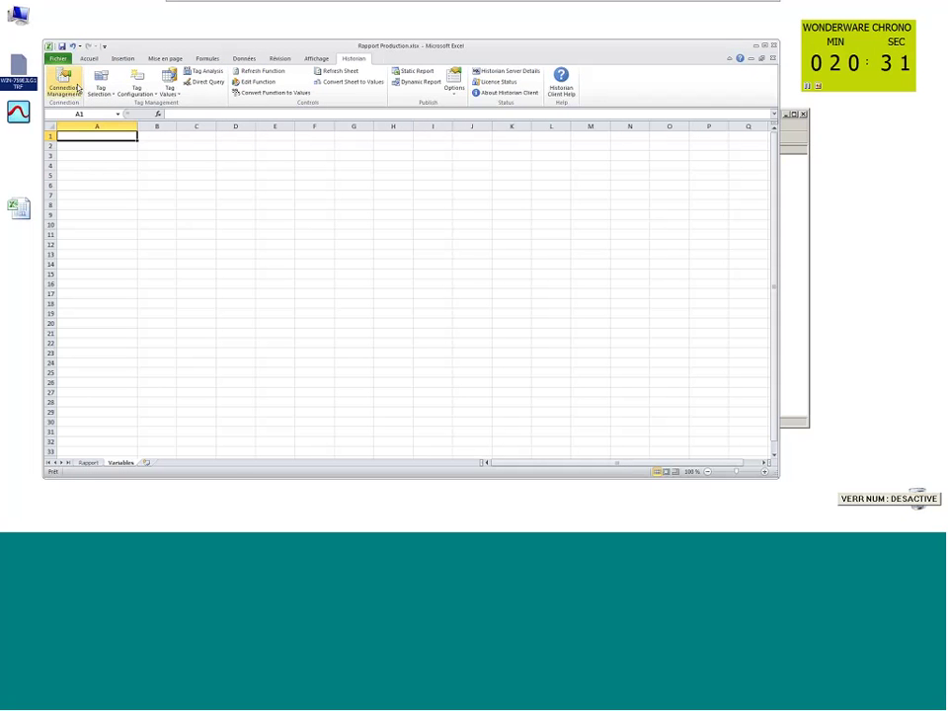
click(103, 93)
click(120, 103)
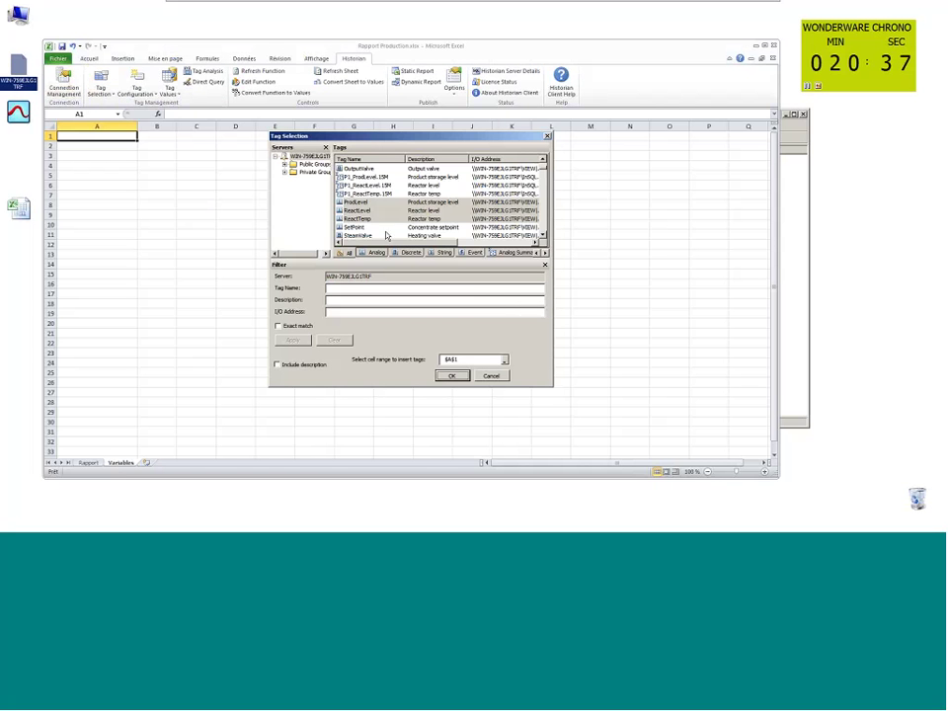
click(357, 201)
key(shift+Down)
key(shift+Down)
key(shift+Down)
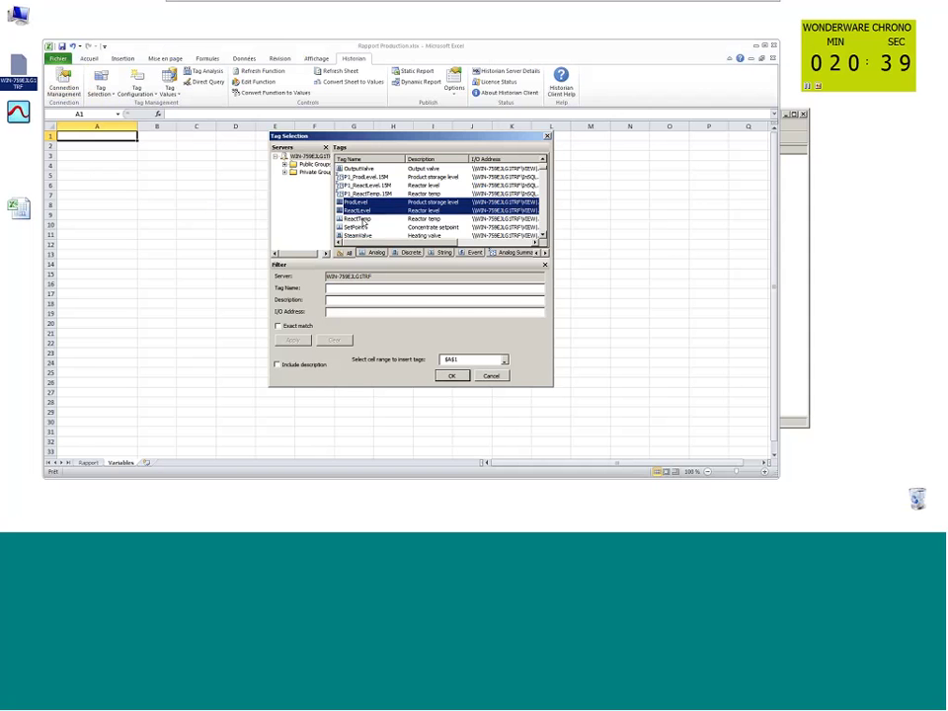
key(shift+Up)
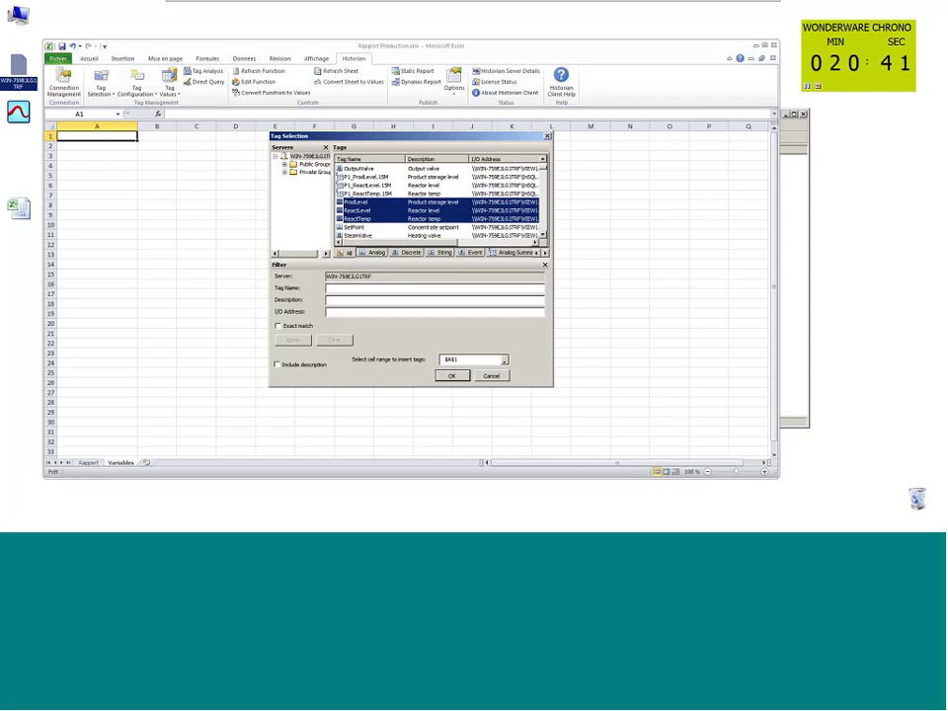
click(451, 377)
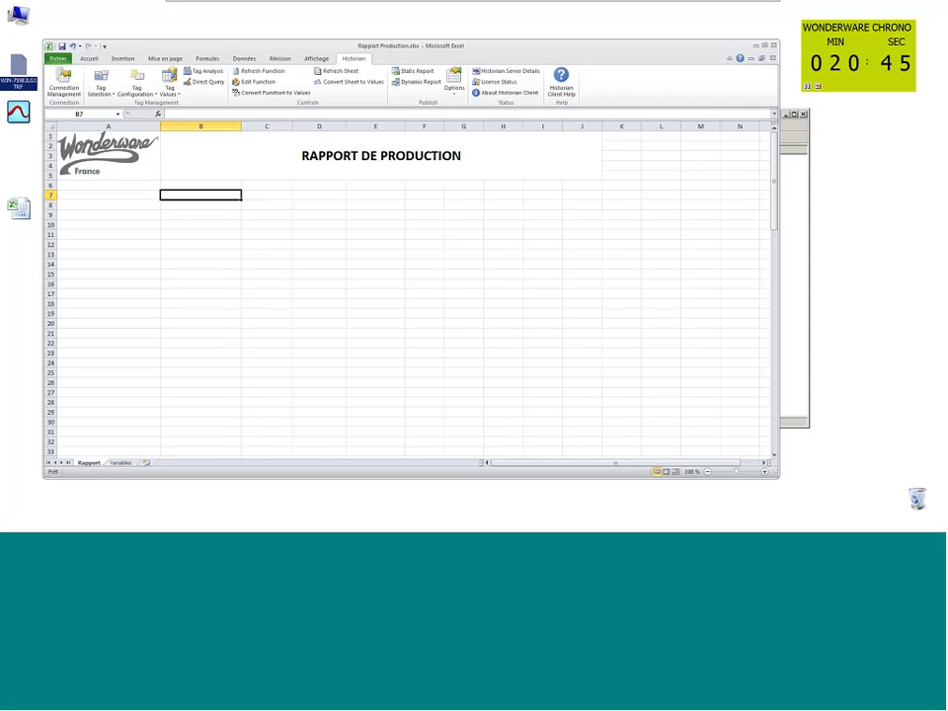
Start a History Values query on the Rapport sheet, using Variables!$A$1:$A$3 as the cells containing the tag names
click(169, 87)
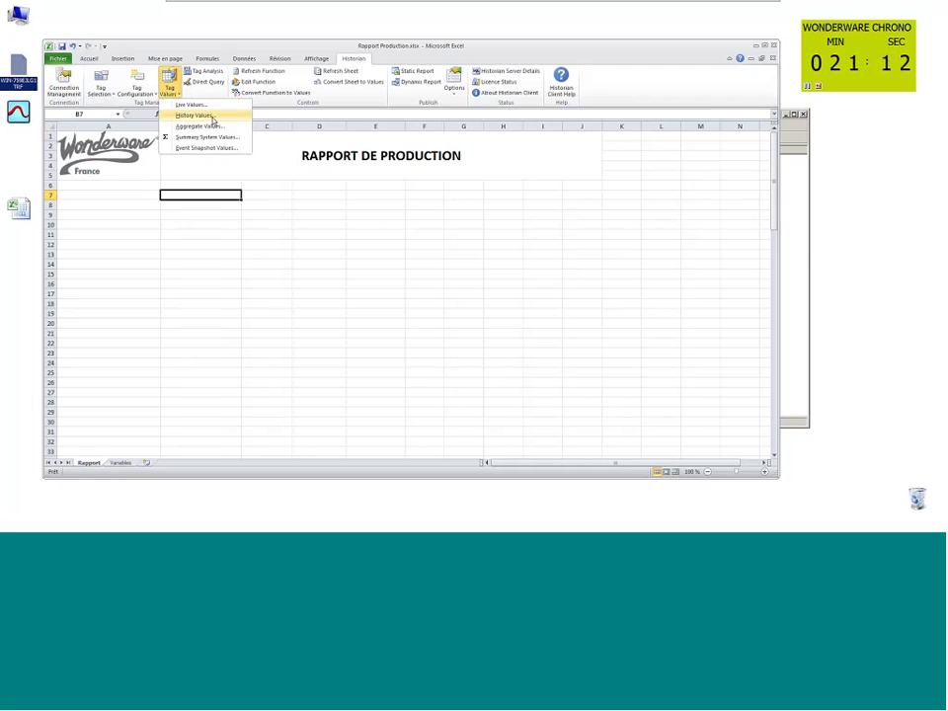
click(212, 119)
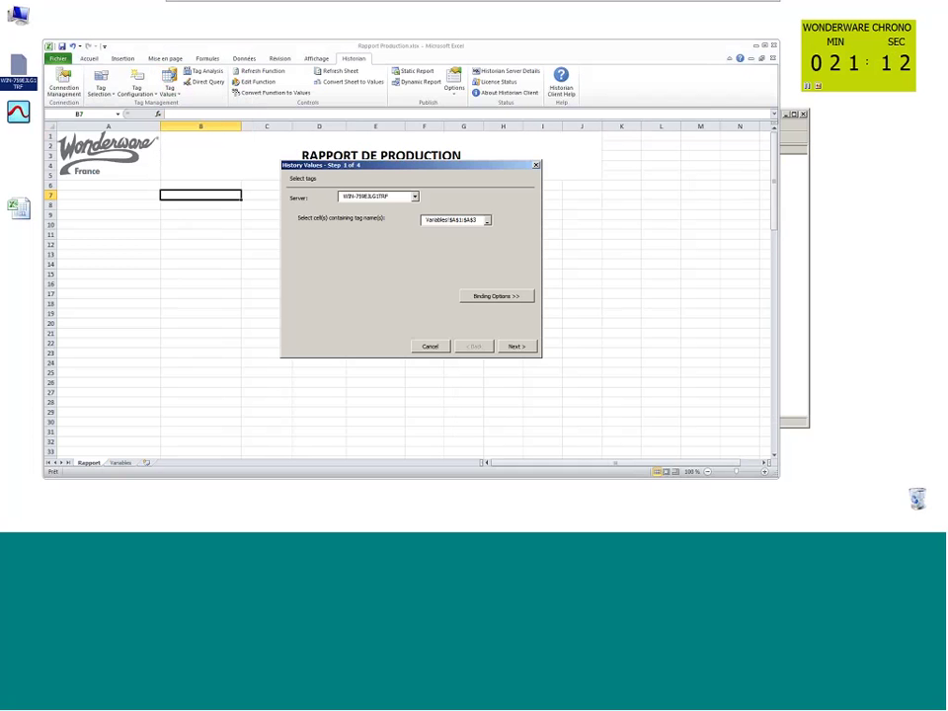
click(486, 221)
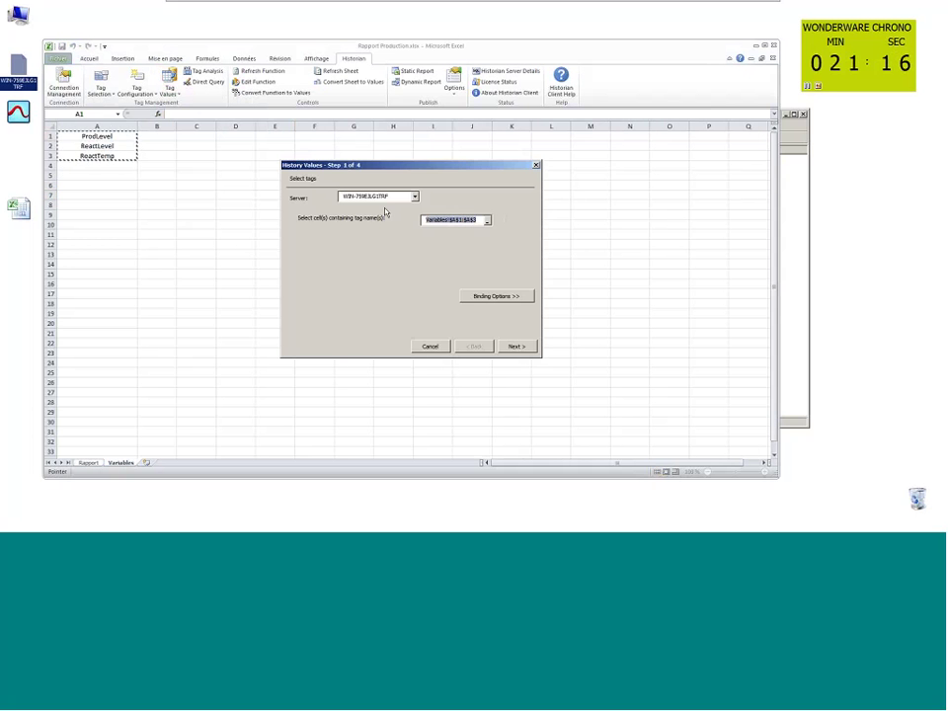
key(Delete)
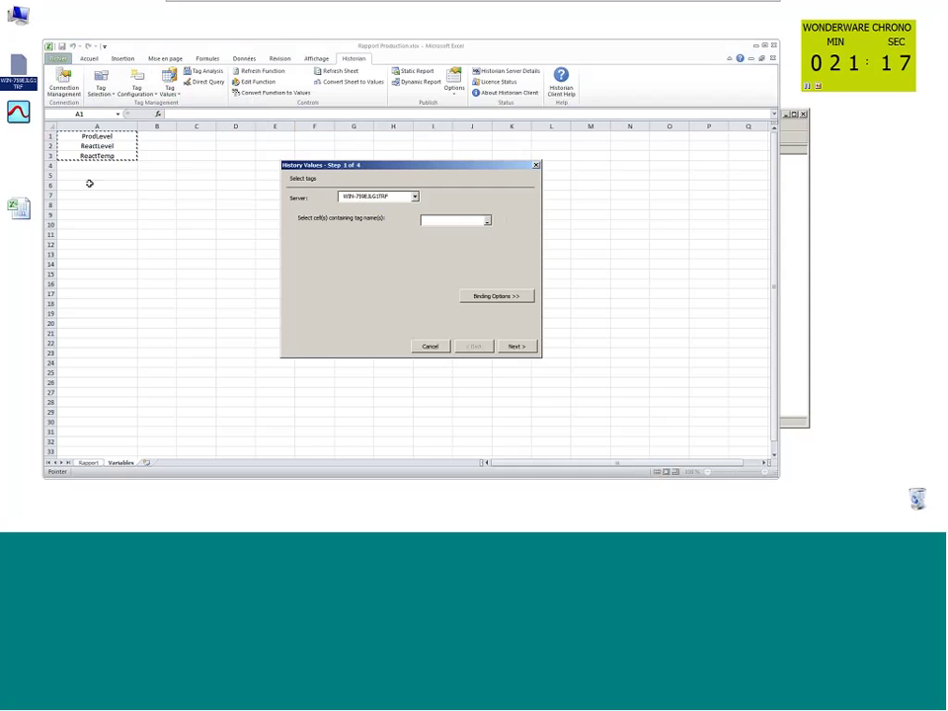
drag(95, 136, 94, 155)
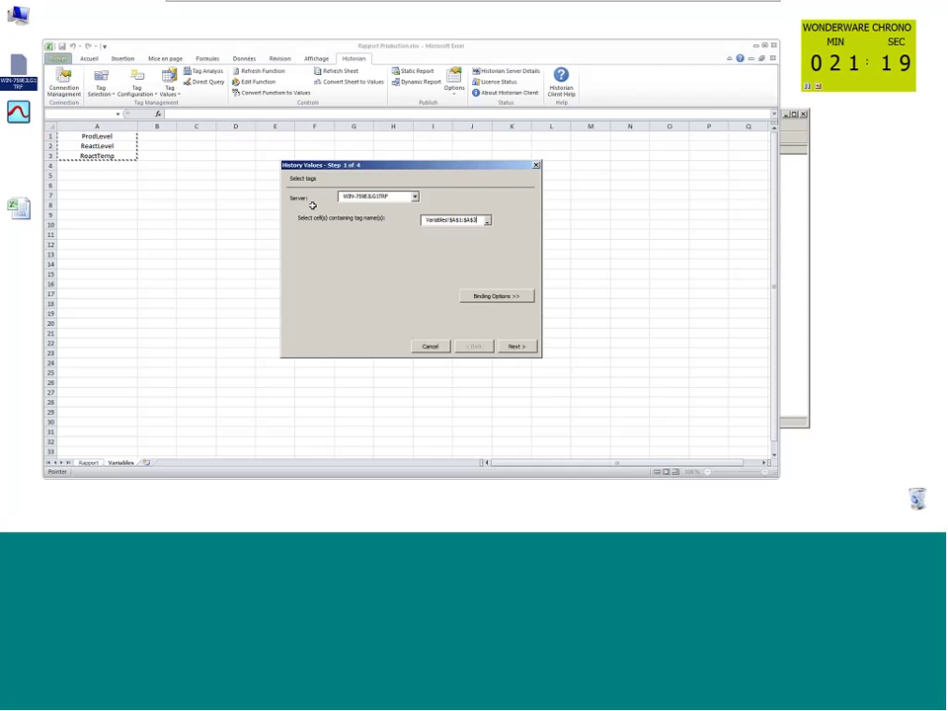
click(516, 346)
Output the history query as an array formula at cell B7, with cyclic retrieval of 100 values over the last 10 minutes
click(229, 194)
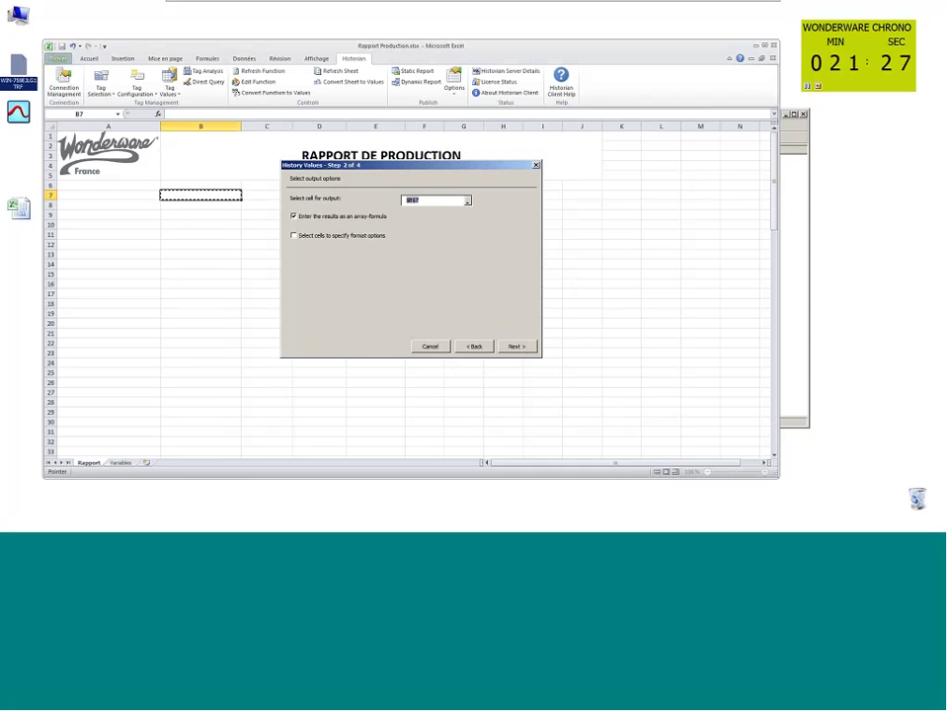
key(Return)
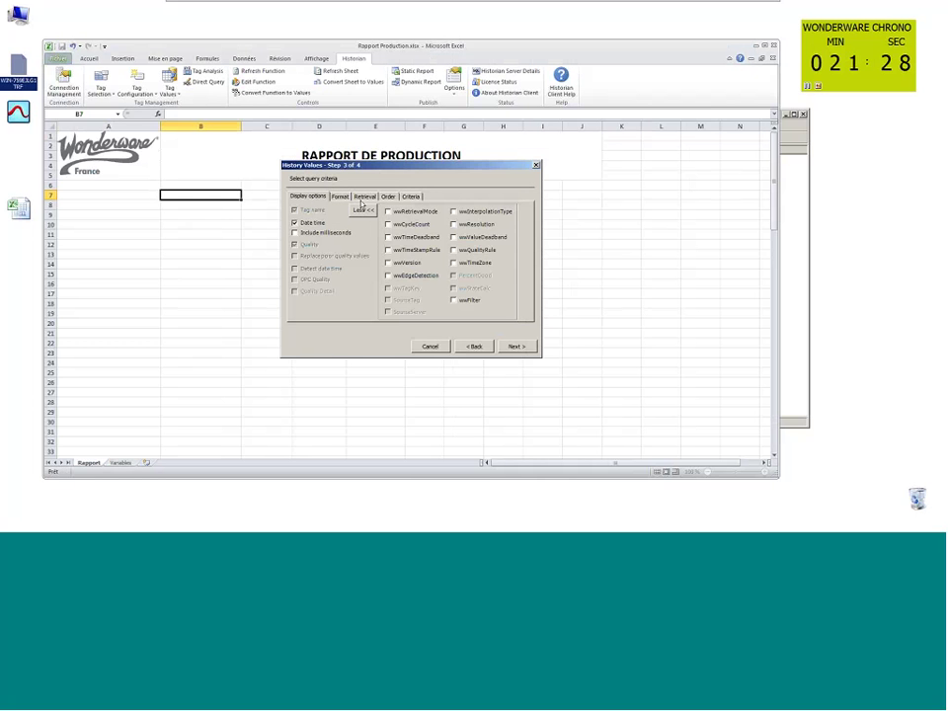
click(363, 198)
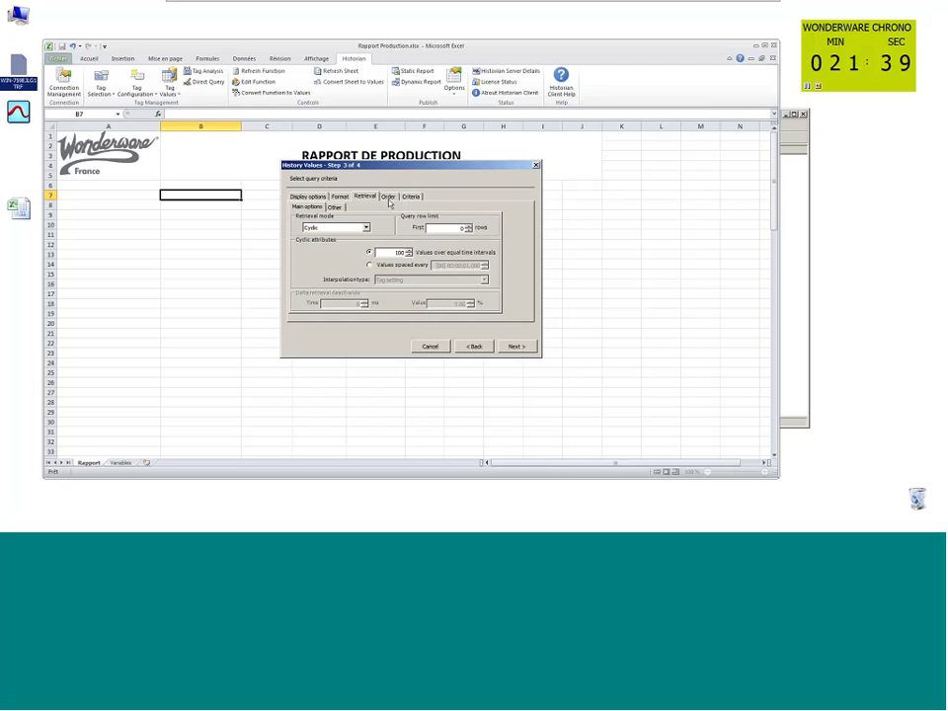
click(388, 196)
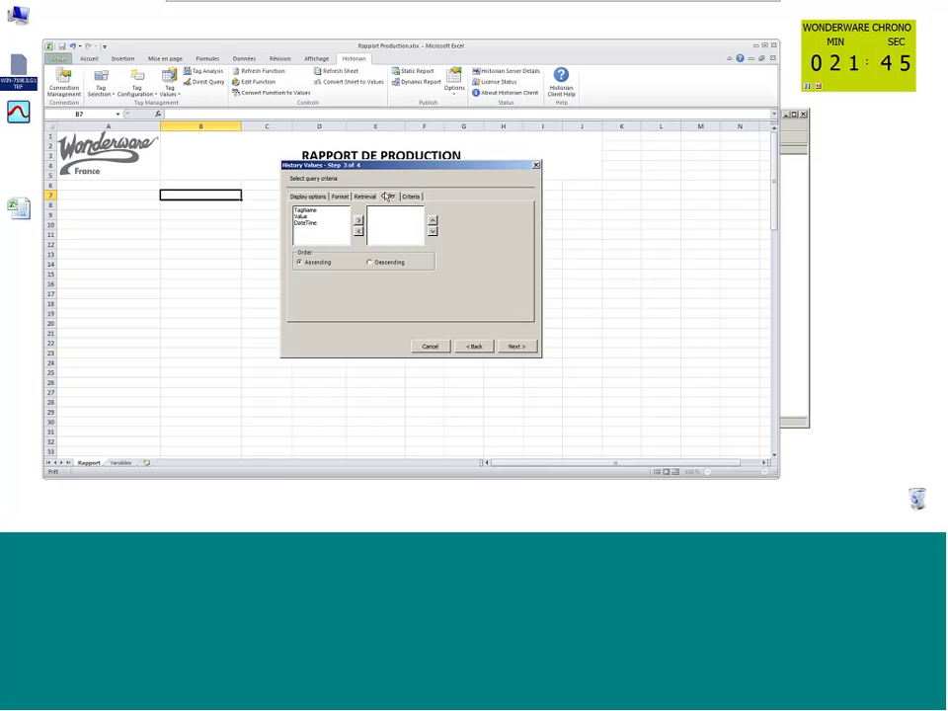
click(411, 196)
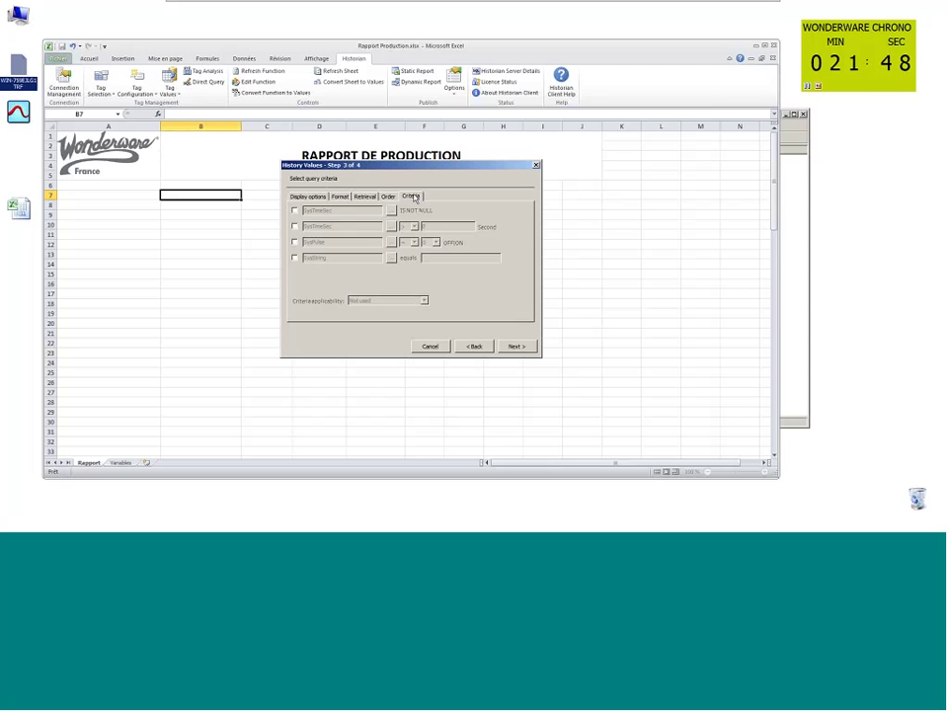
click(513, 346)
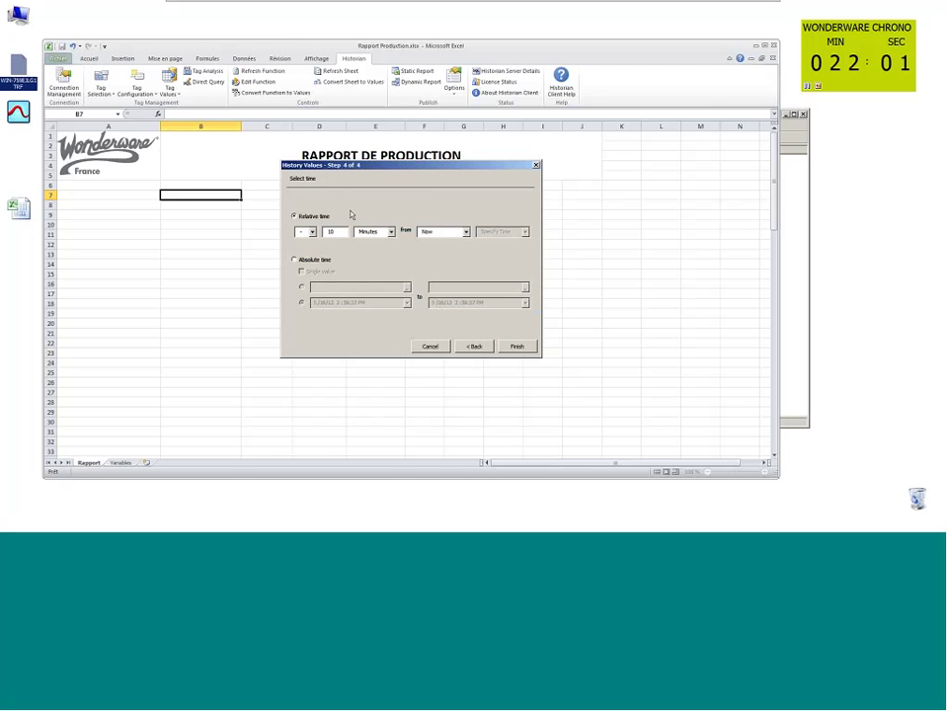
click(516, 346)
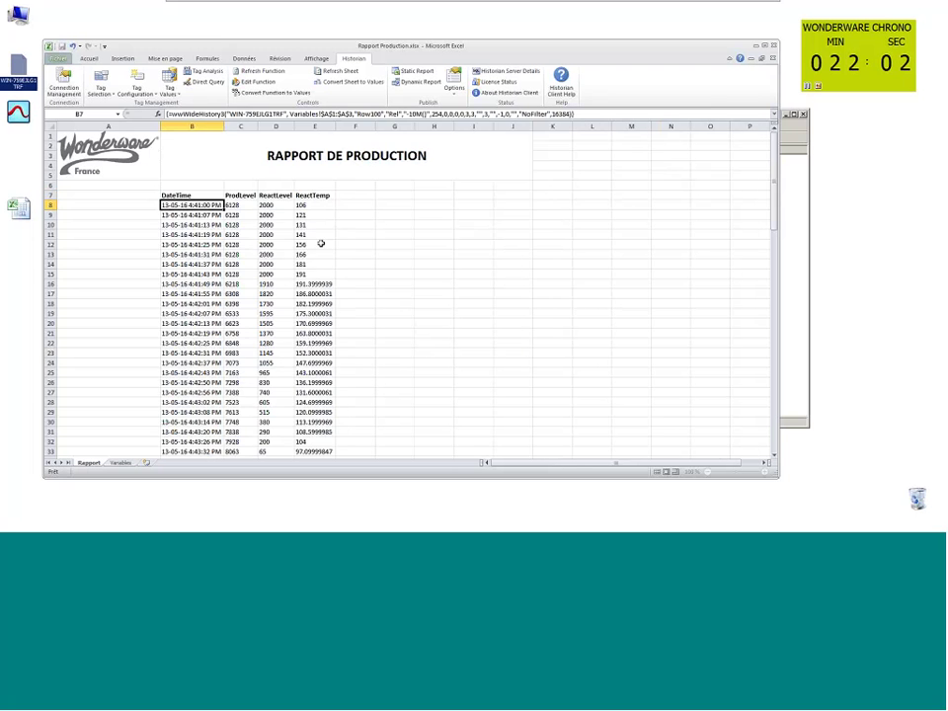
Right-align the contents of columns B to E on the Rapport sheet
click(233, 125)
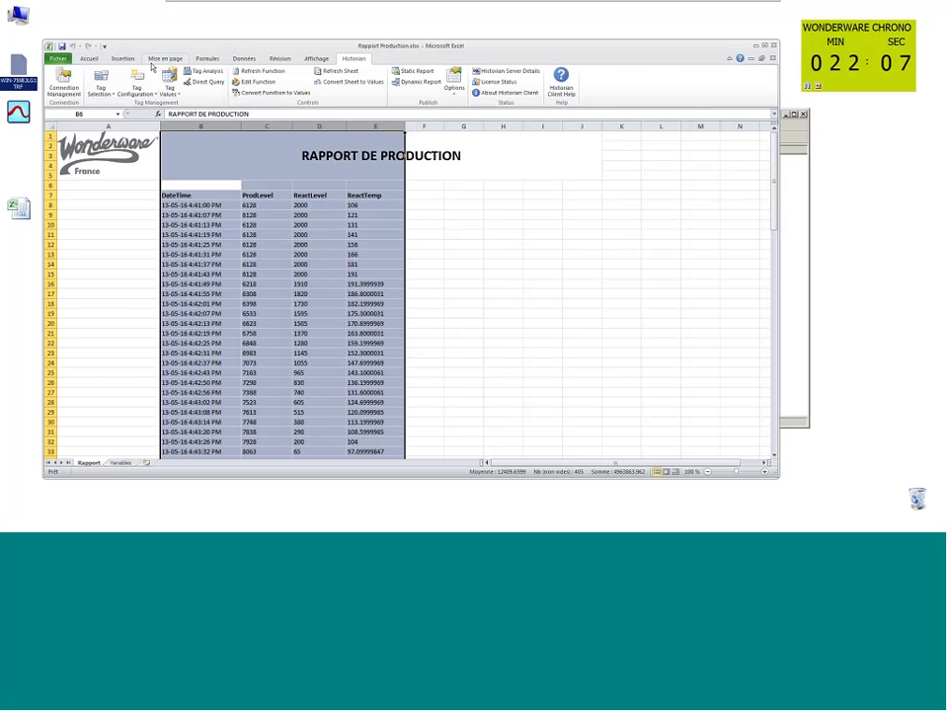
click(88, 58)
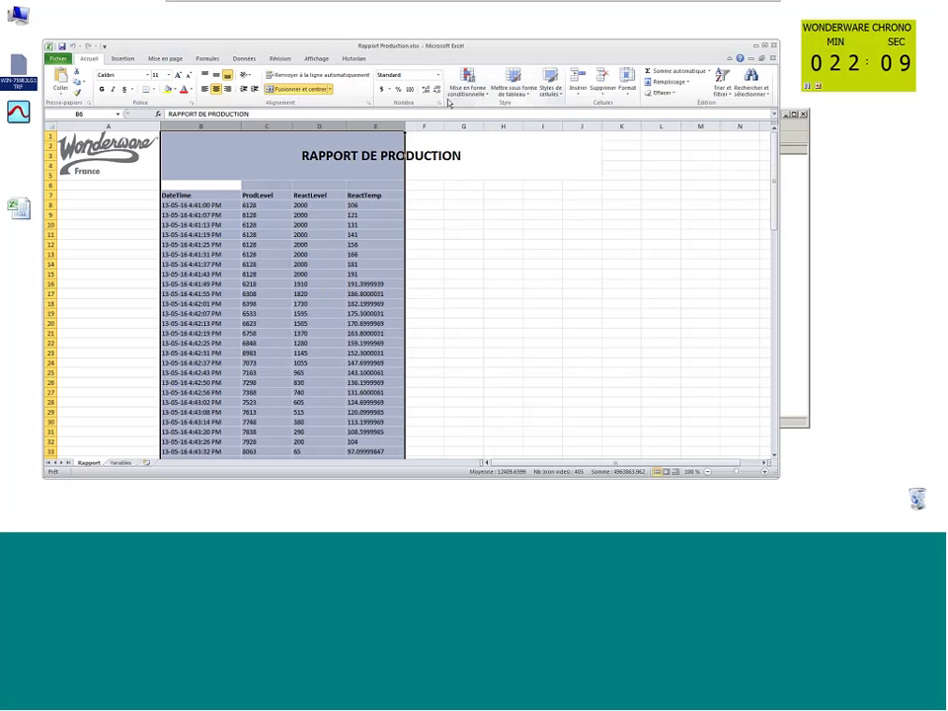
click(228, 88)
click(463, 274)
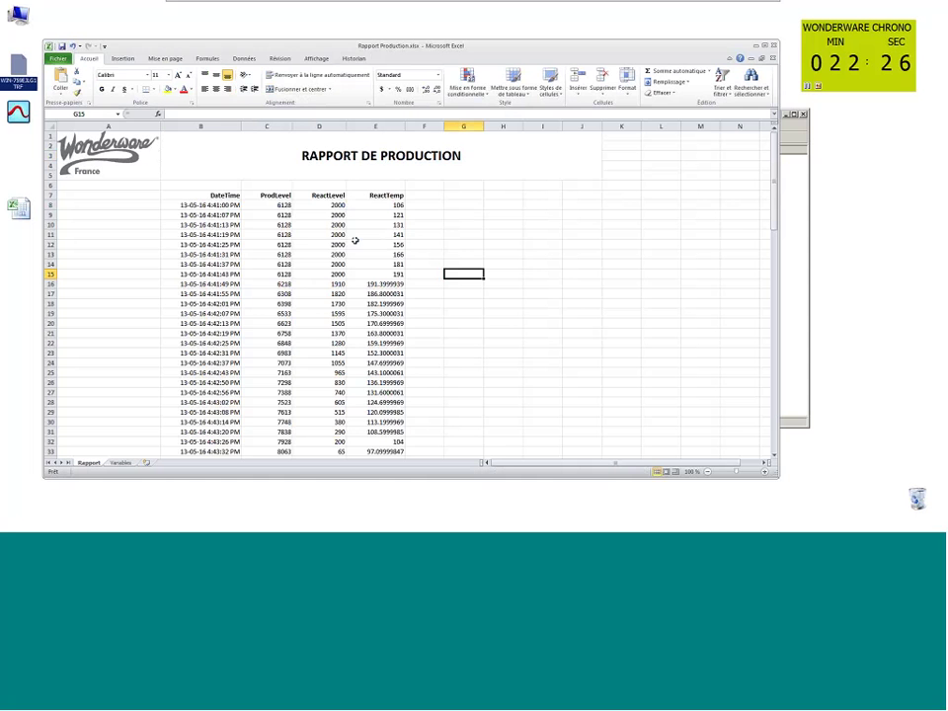
Minimize the Excel workbook and open the Wonderware Query application
key(Num_Lock)
click(357, 58)
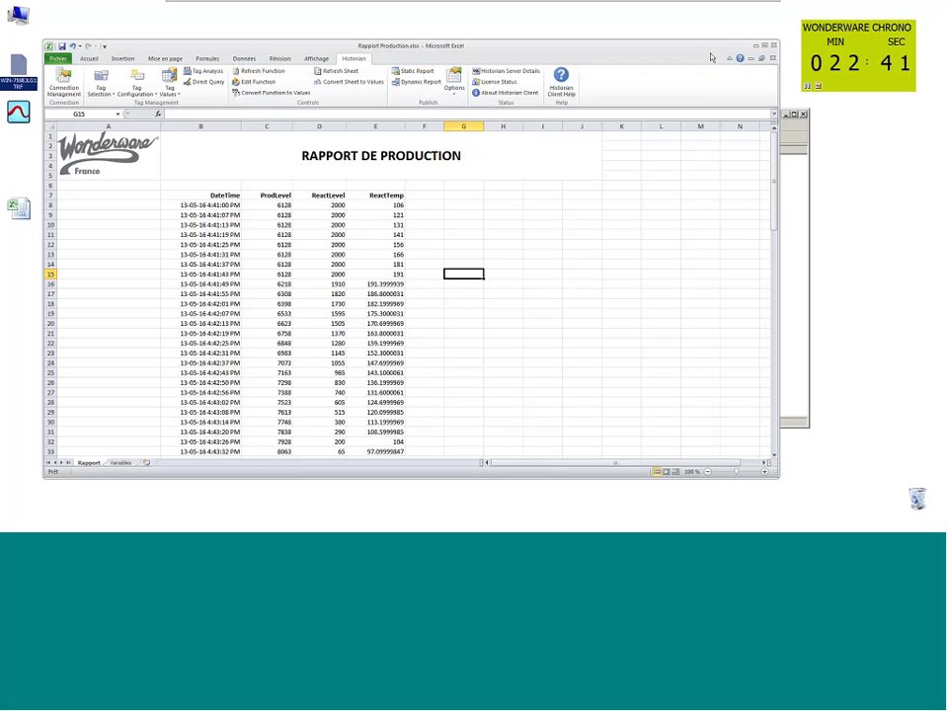
click(755, 47)
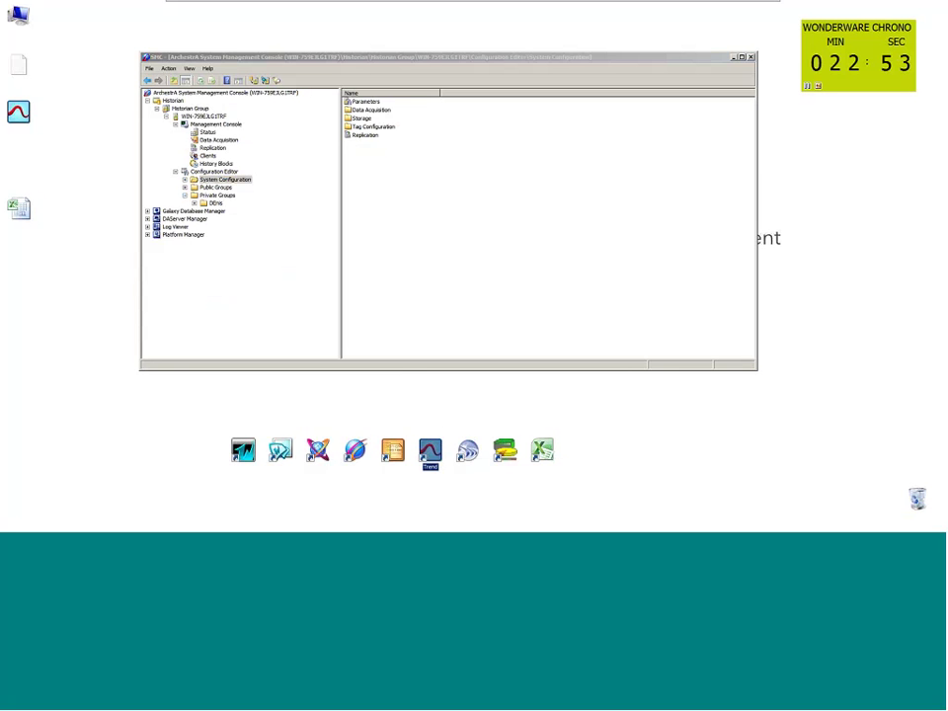
click(392, 451)
double_click(392, 452)
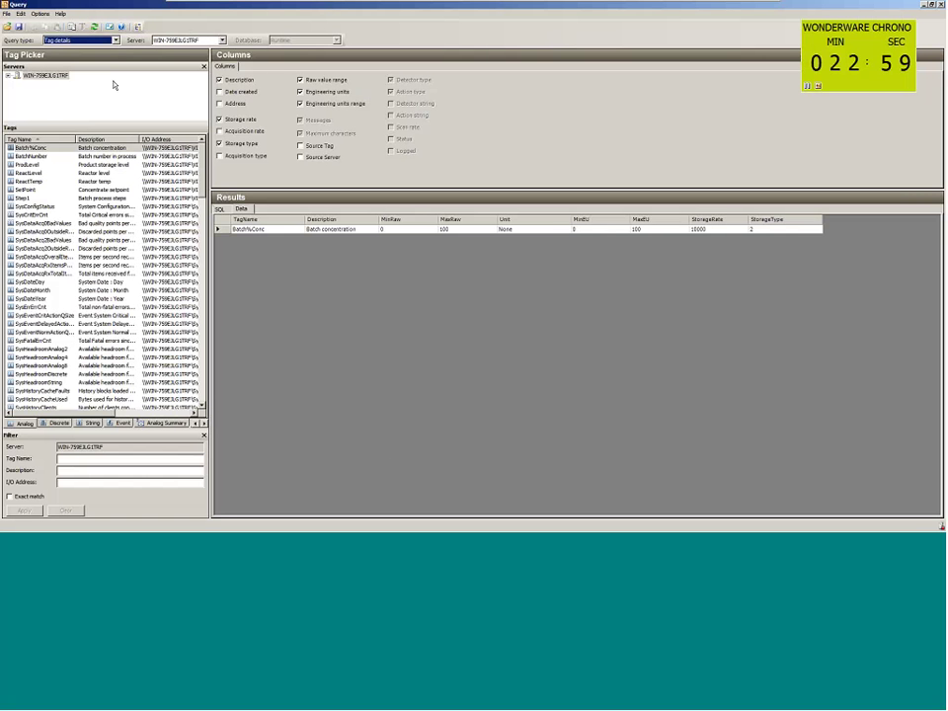
Query the history values of ProdLevel, ReactLevel and ReactTemp over a 10-minute time range
click(116, 41)
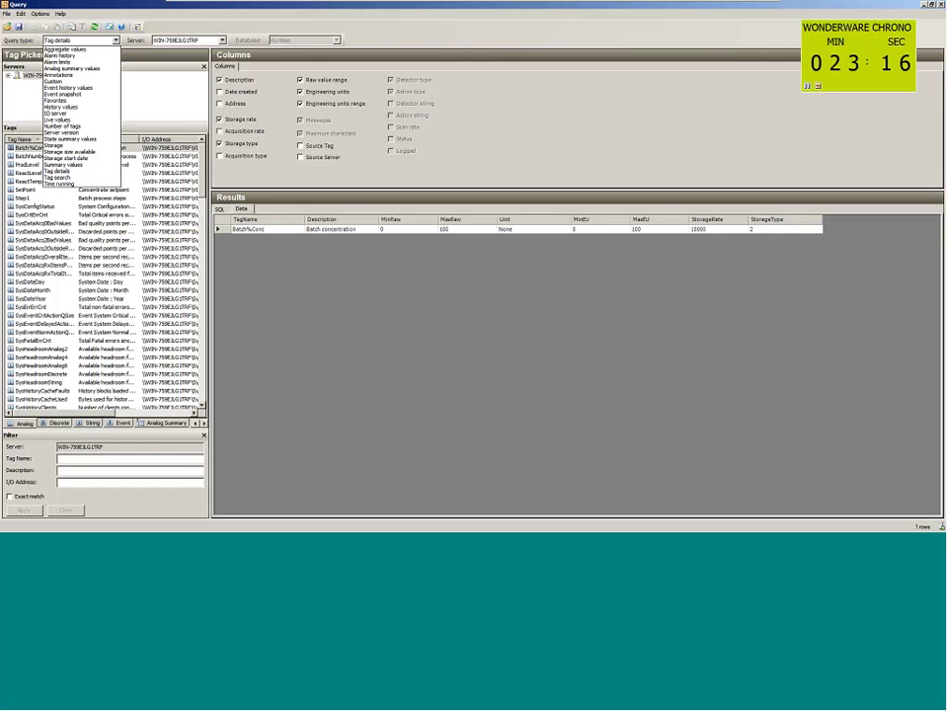
click(79, 106)
click(270, 67)
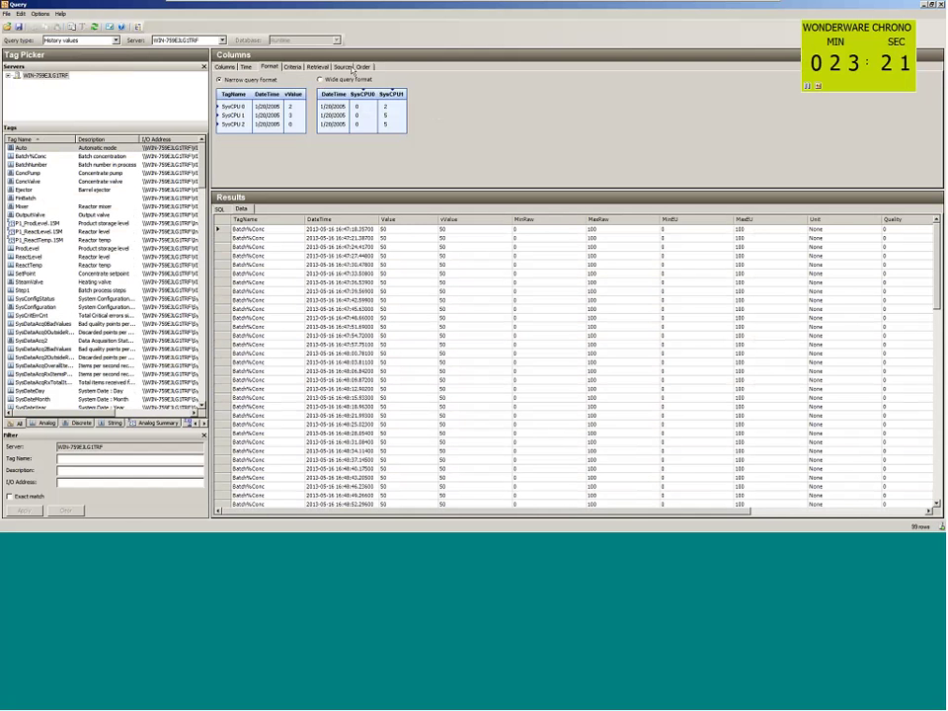
click(246, 66)
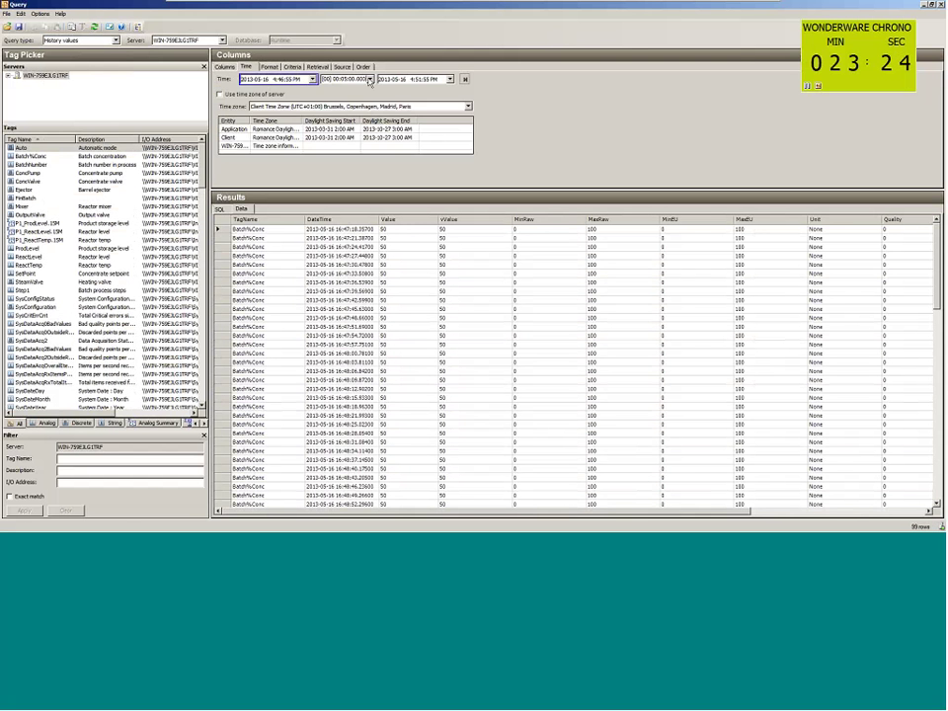
click(370, 79)
click(350, 111)
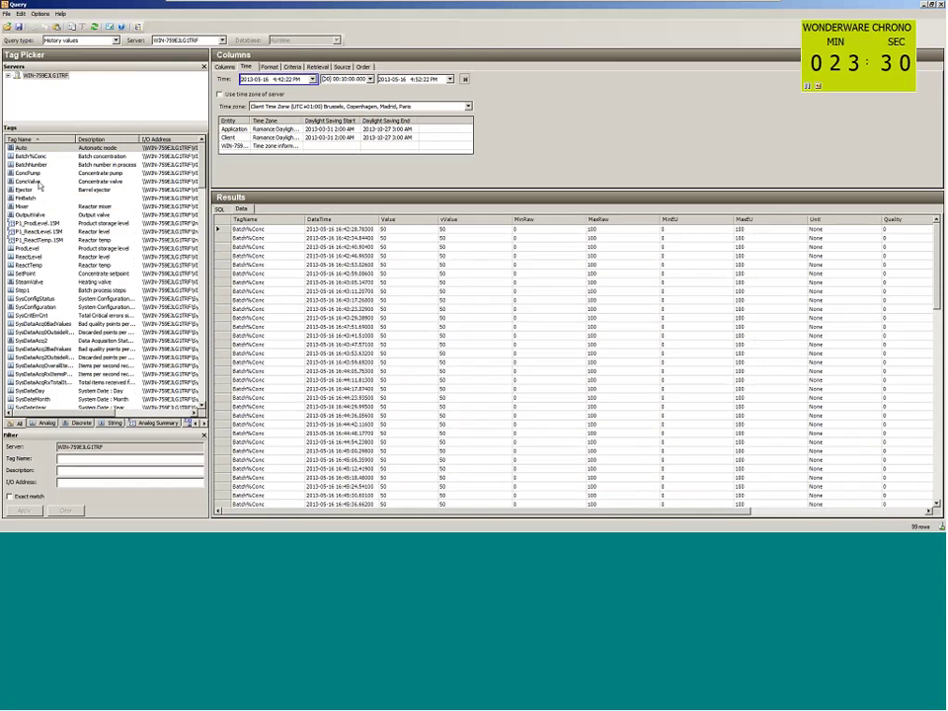
click(39, 264)
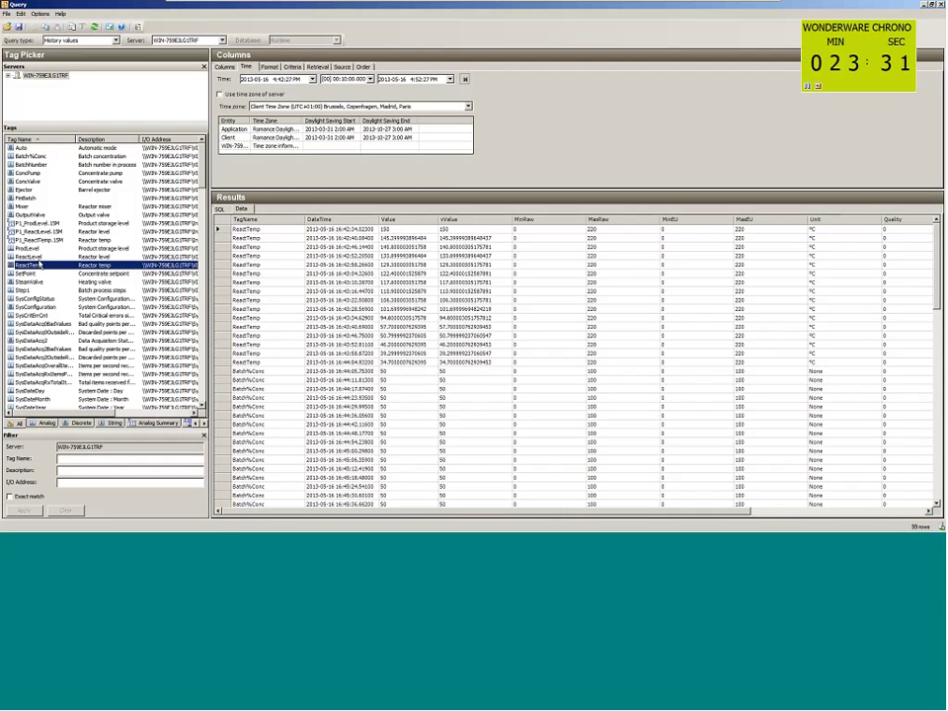
shift+click(27, 248)
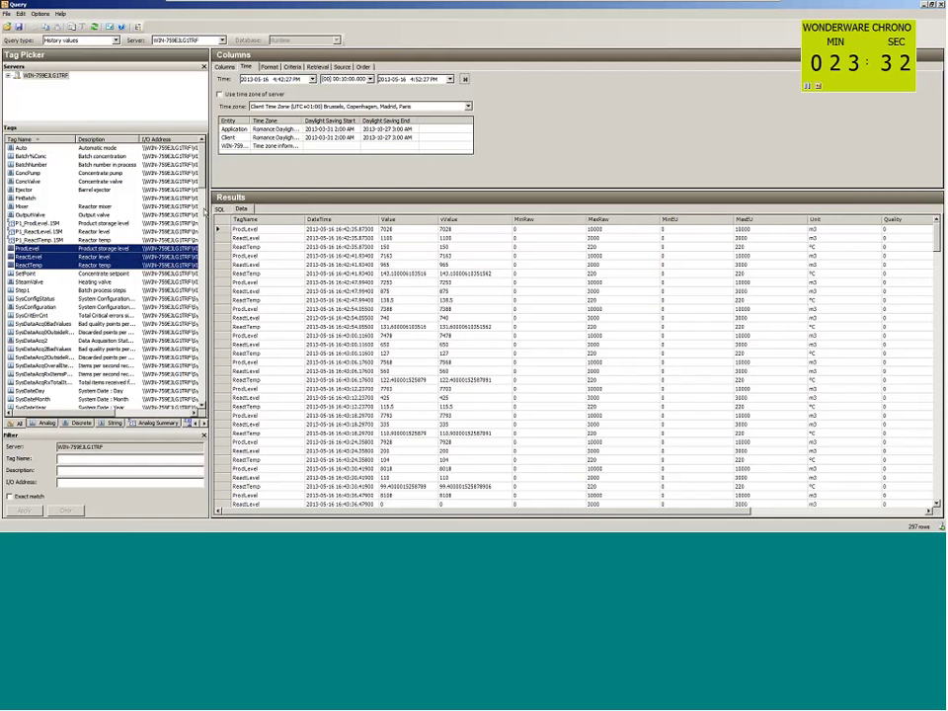
Examine the SQL statement generated for the history query and compare it with the returned data
click(219, 209)
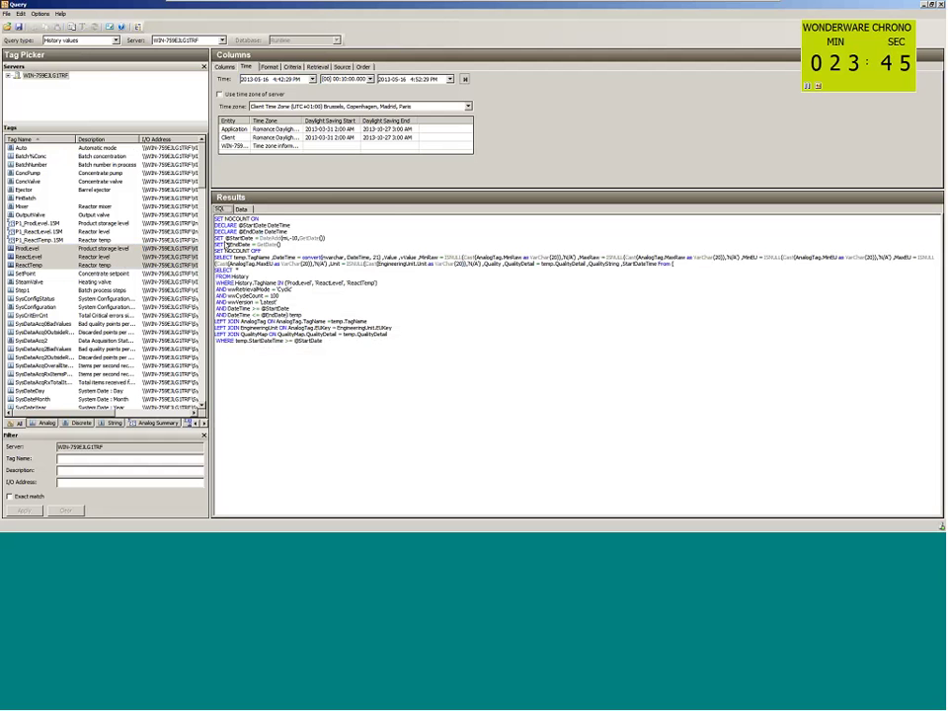
click(242, 209)
click(227, 211)
click(241, 210)
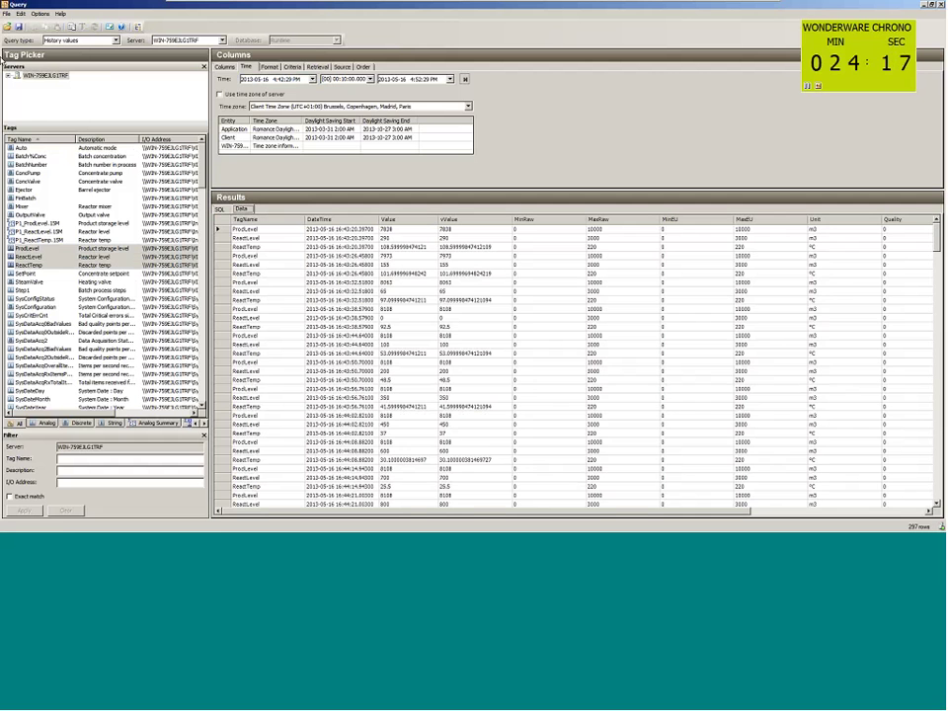
Look at the options for saving the query or its data, and close the Query application
click(7, 12)
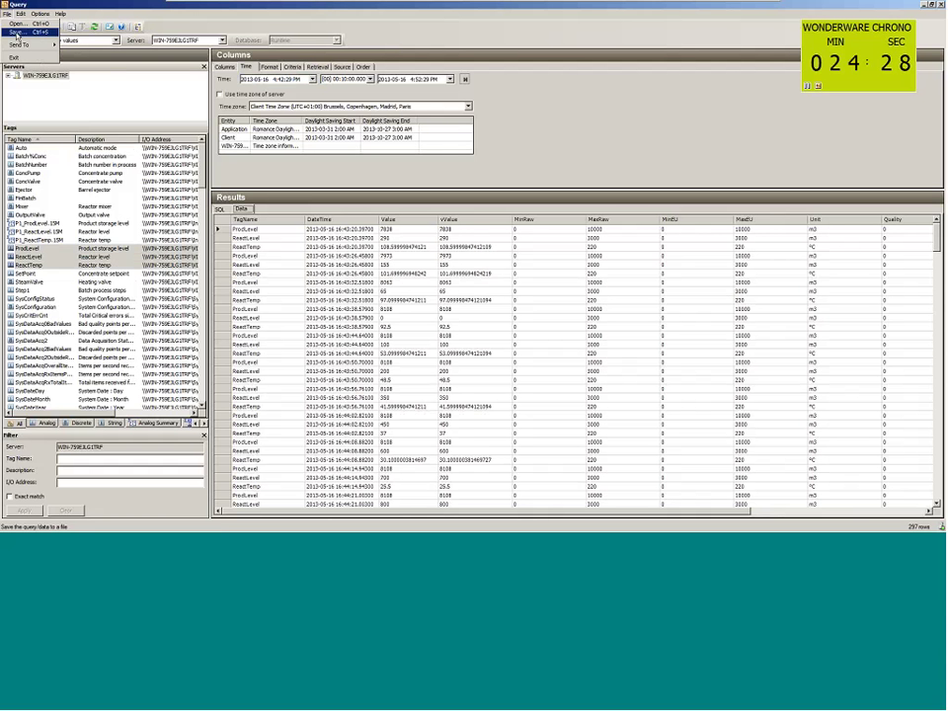
click(16, 33)
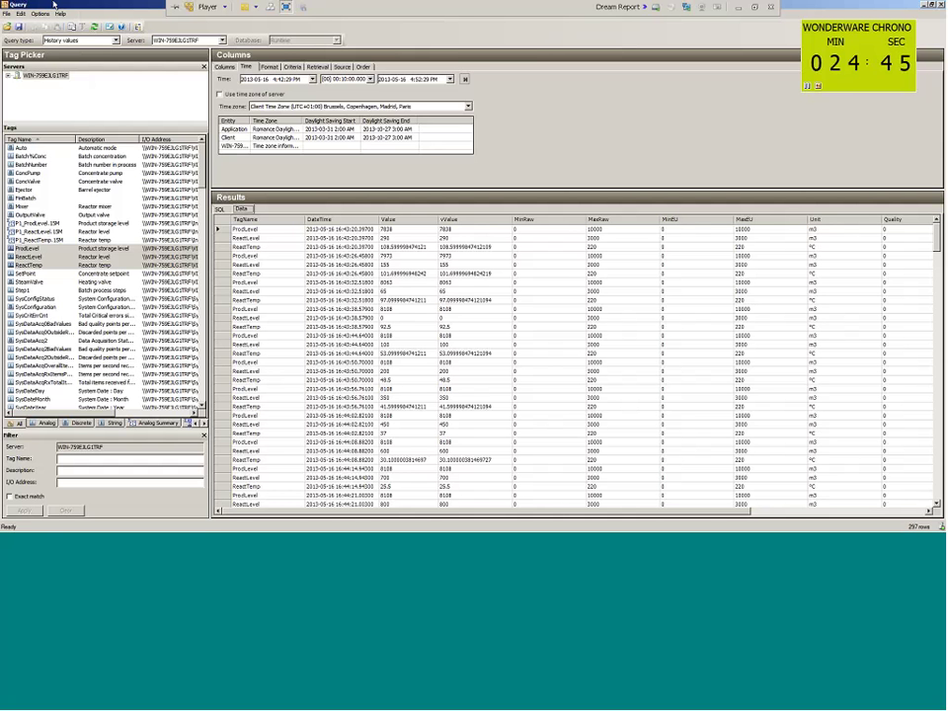
key(Num_Lock)
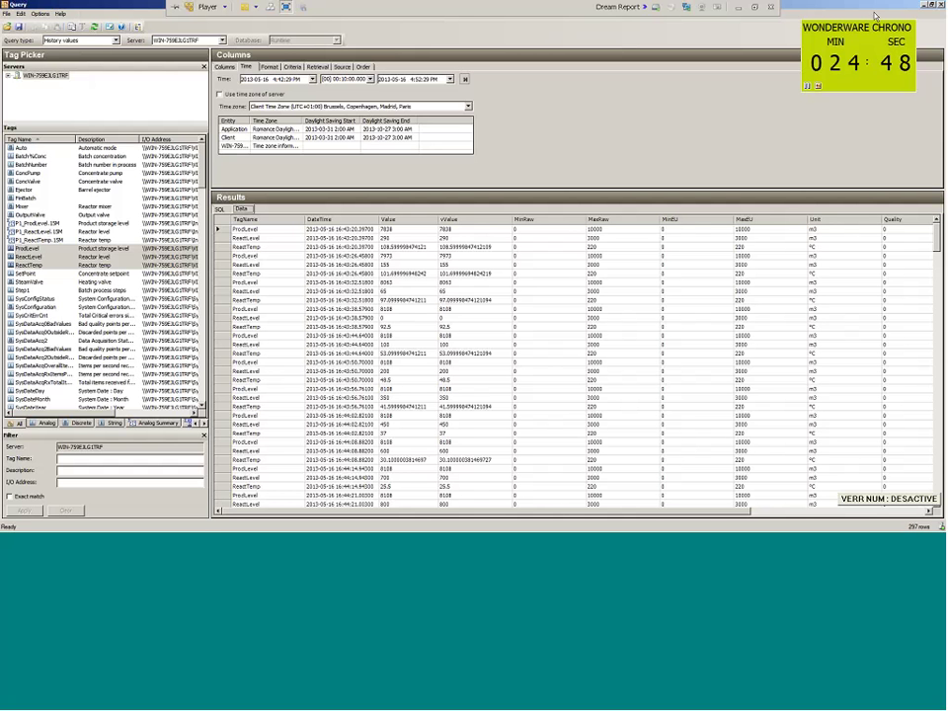
key(Num_Lock)
key(alt+F4)
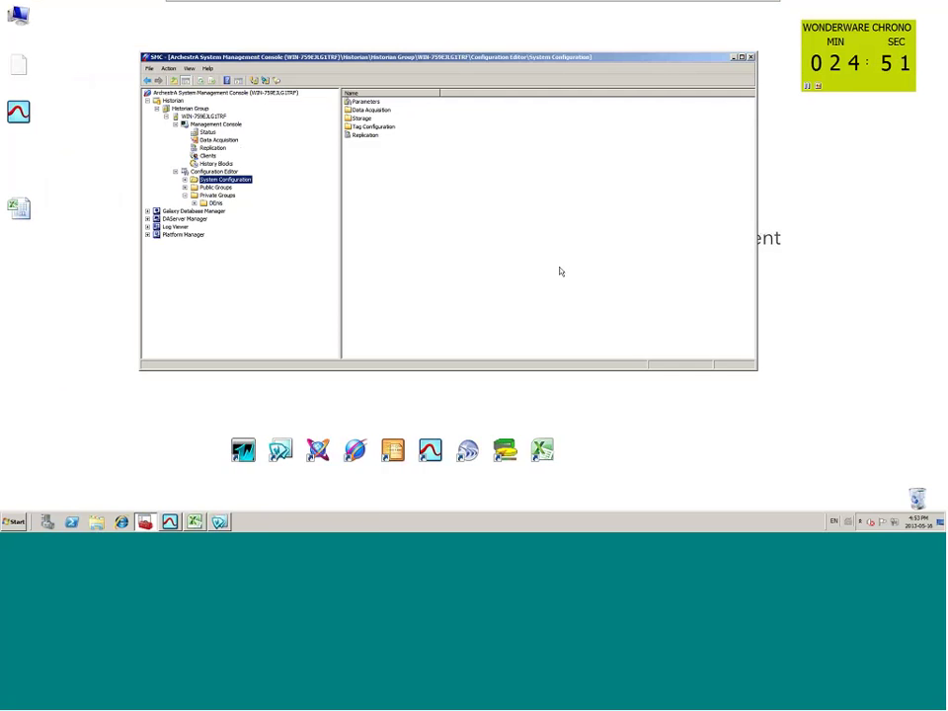
Switch to InTouch WindowMaker and close the open Main, Menu and Reactor Display windows
key(alt+Tab)
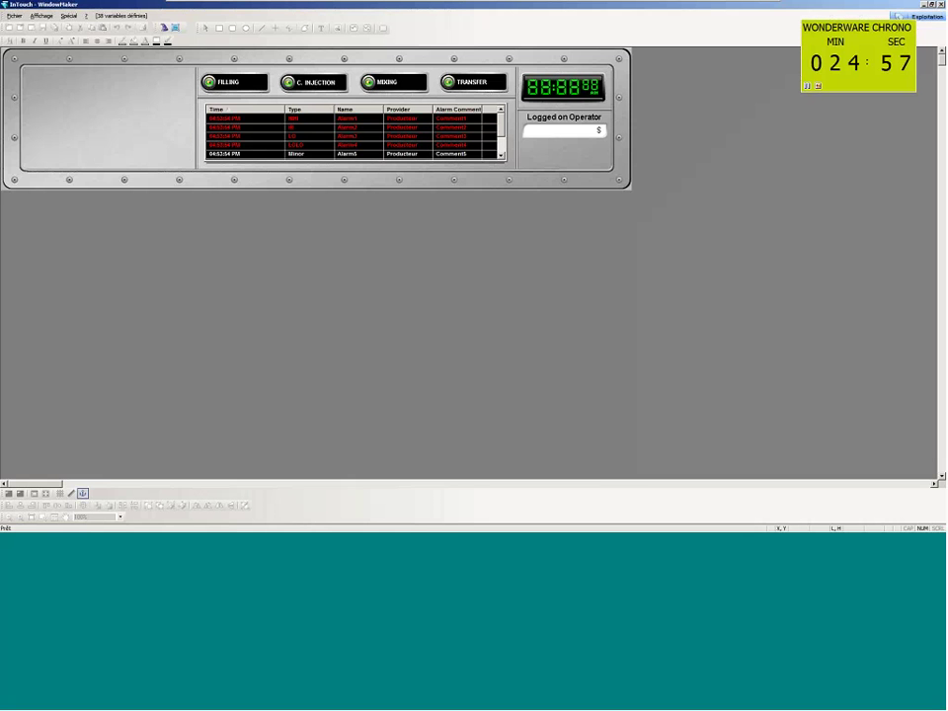
click(15, 16)
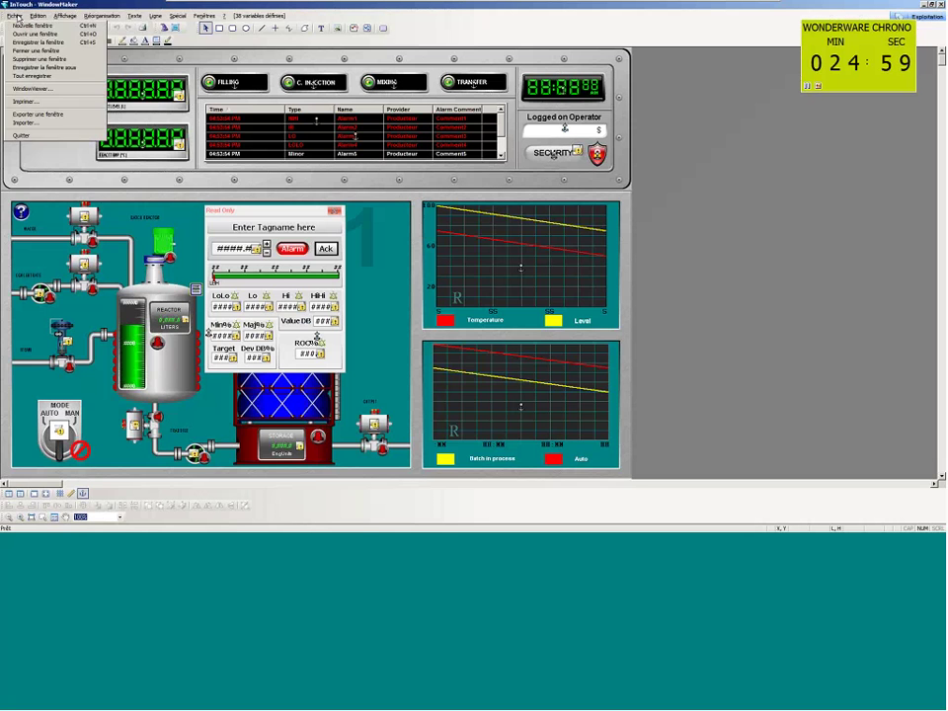
click(29, 33)
key(Escape)
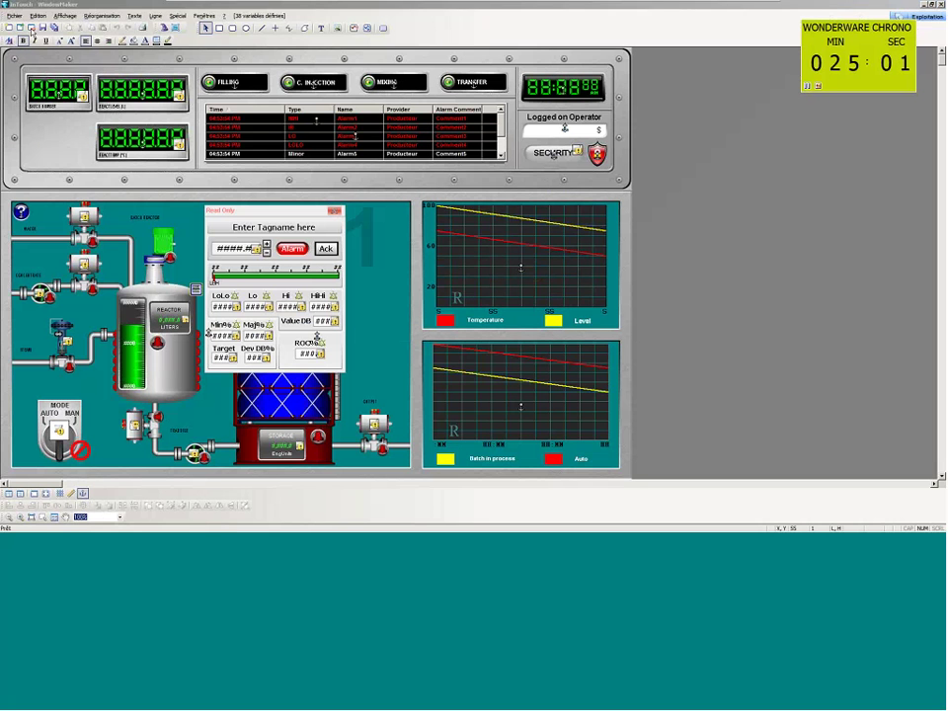
click(15, 16)
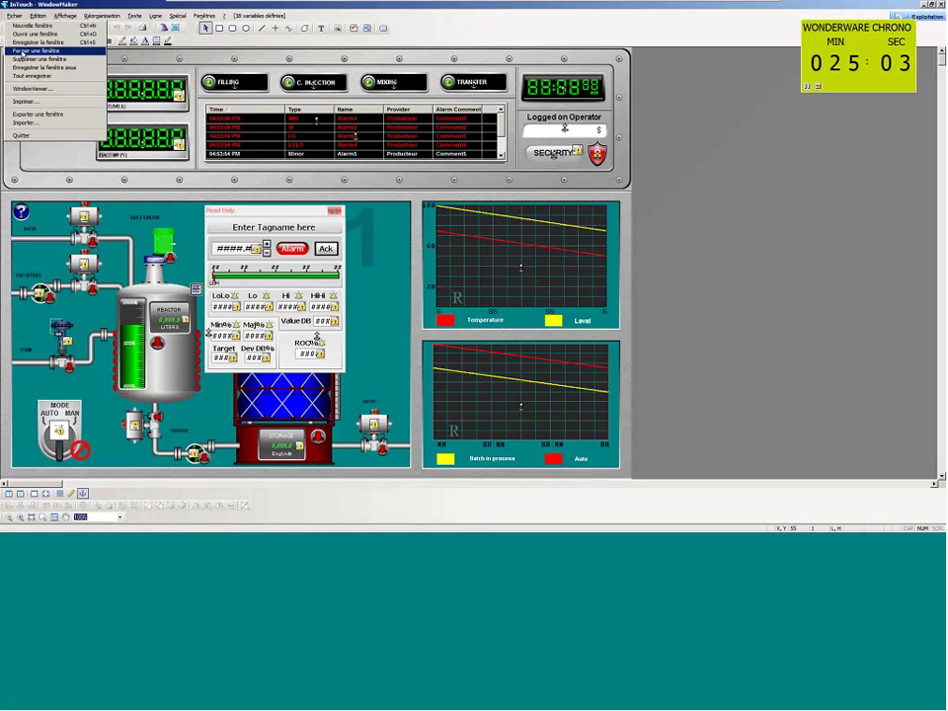
click(29, 51)
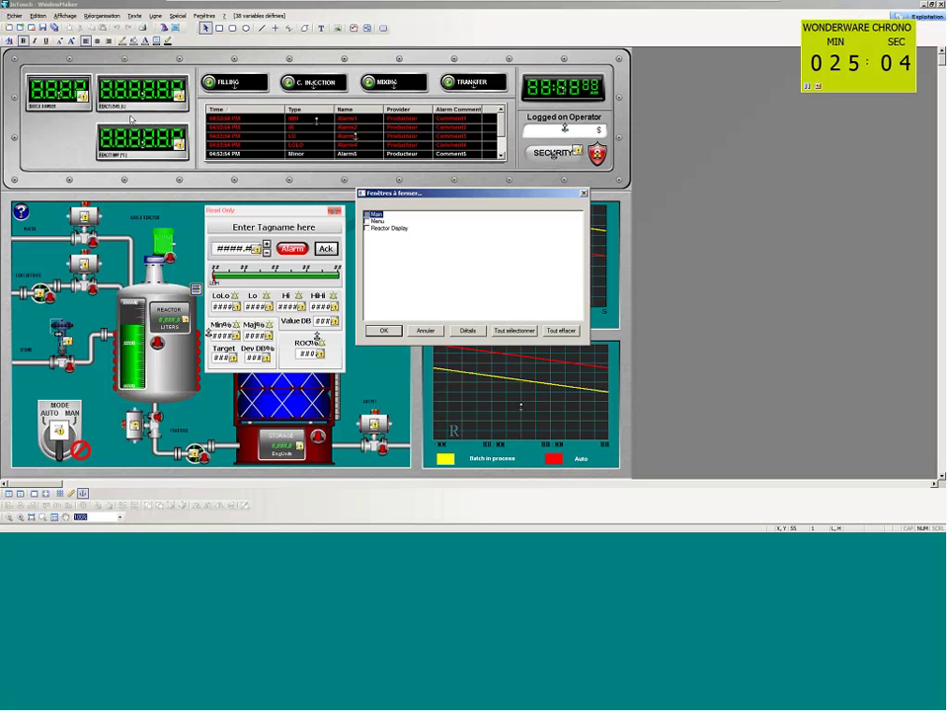
click(391, 332)
Open the Courbe window for editing in WindowMaker
click(15, 16)
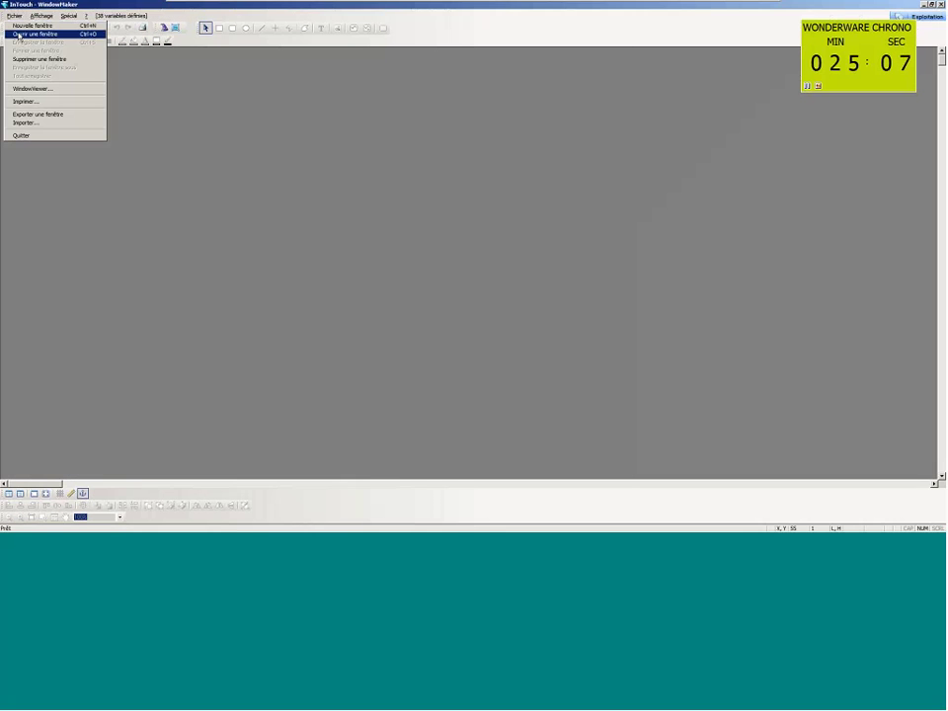
click(18, 35)
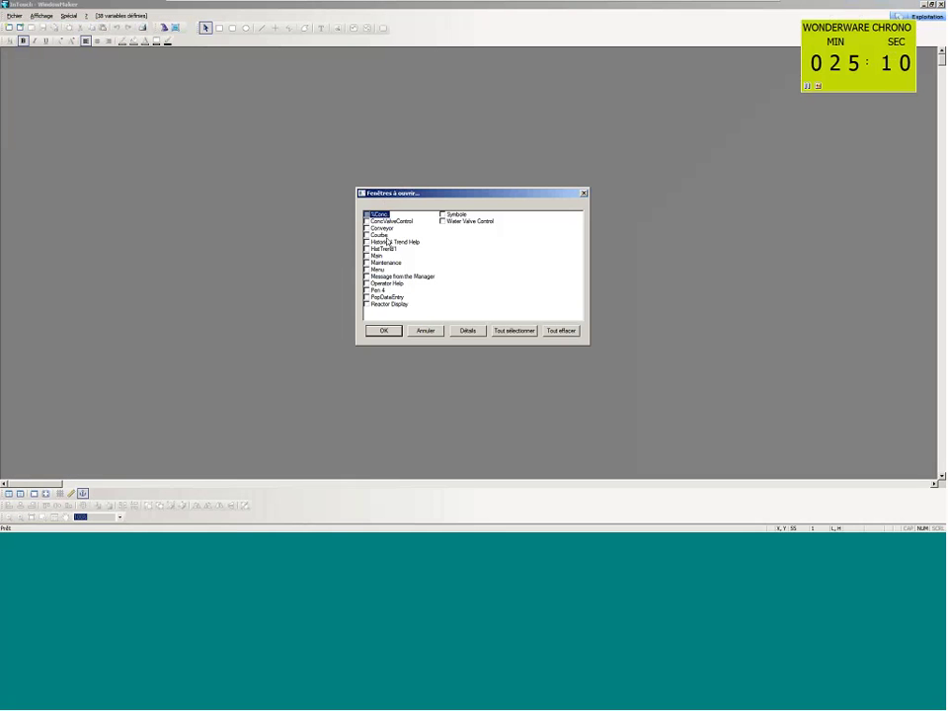
click(380, 235)
double_click(380, 235)
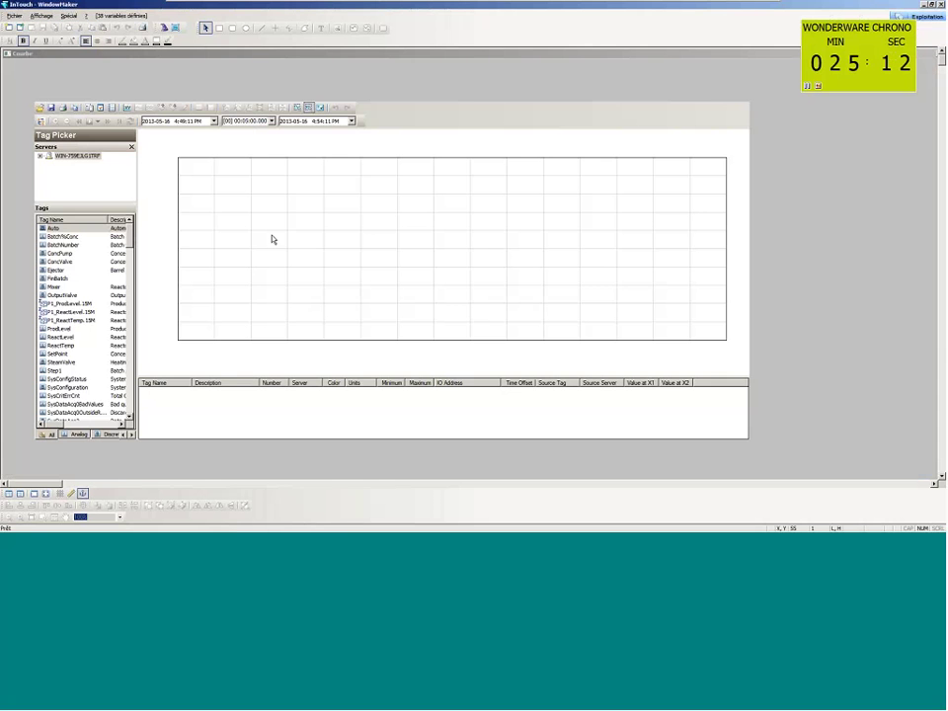
Select the embedded trend and look up the aaHistClientTrend and aaHistClientQuery controls among the ActiveX wizards
click(272, 239)
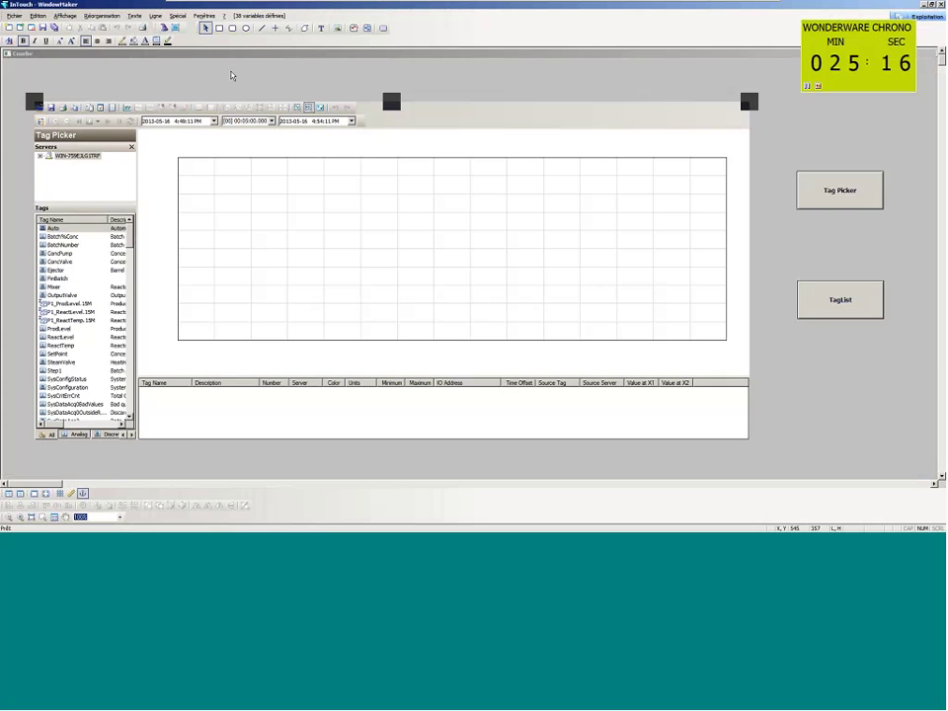
click(366, 28)
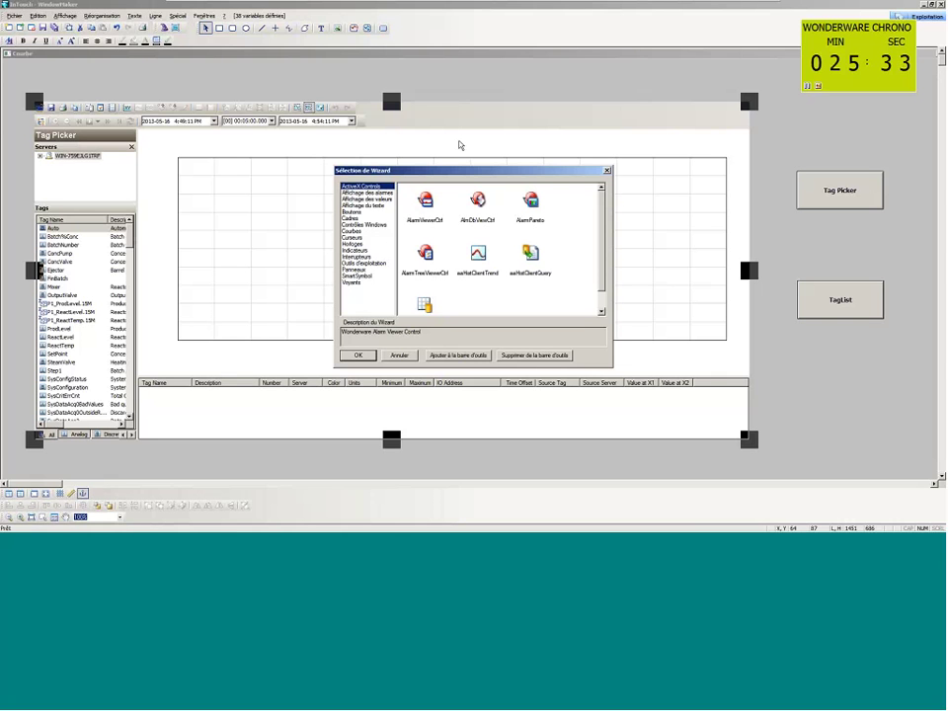
click(483, 263)
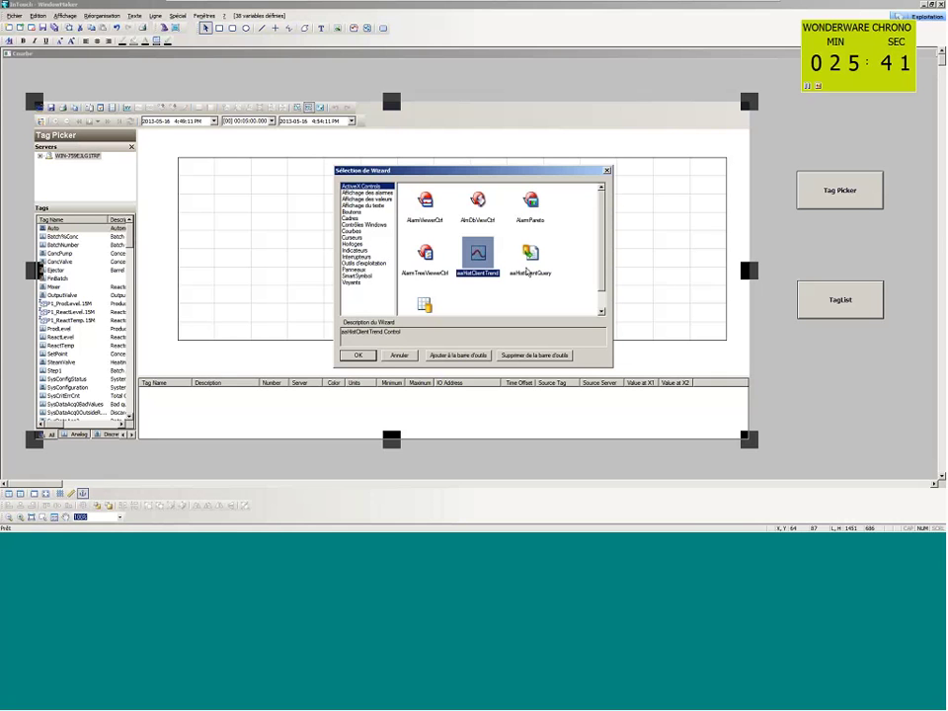
key(Return)
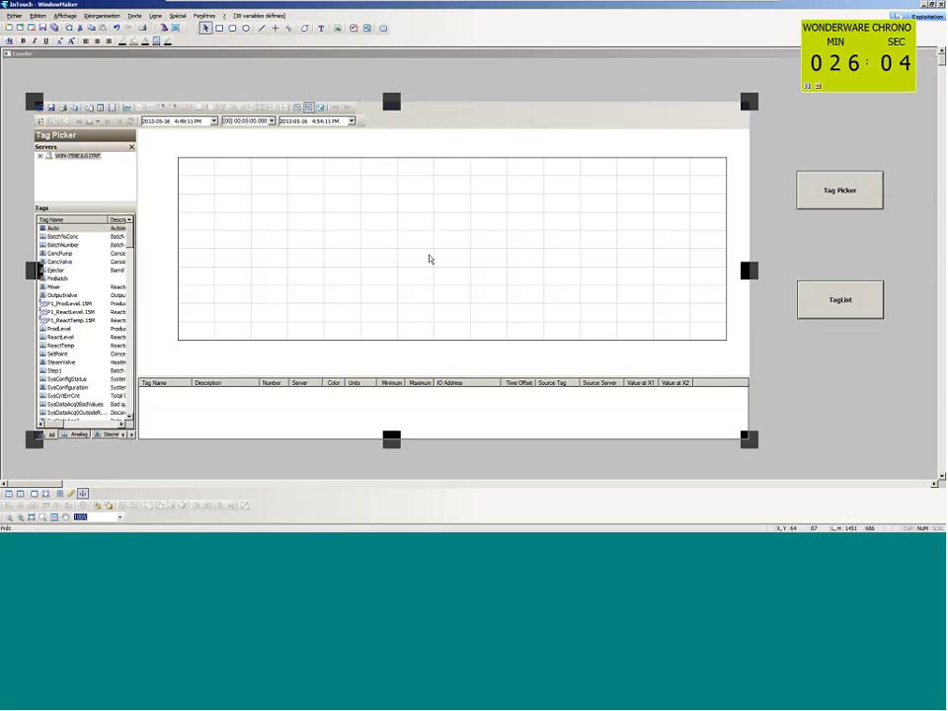
Examine the Tag Picker button's action script and the ActiveX properties and methods available for aaHistClientTrend1
click(794, 198)
double_click(797, 196)
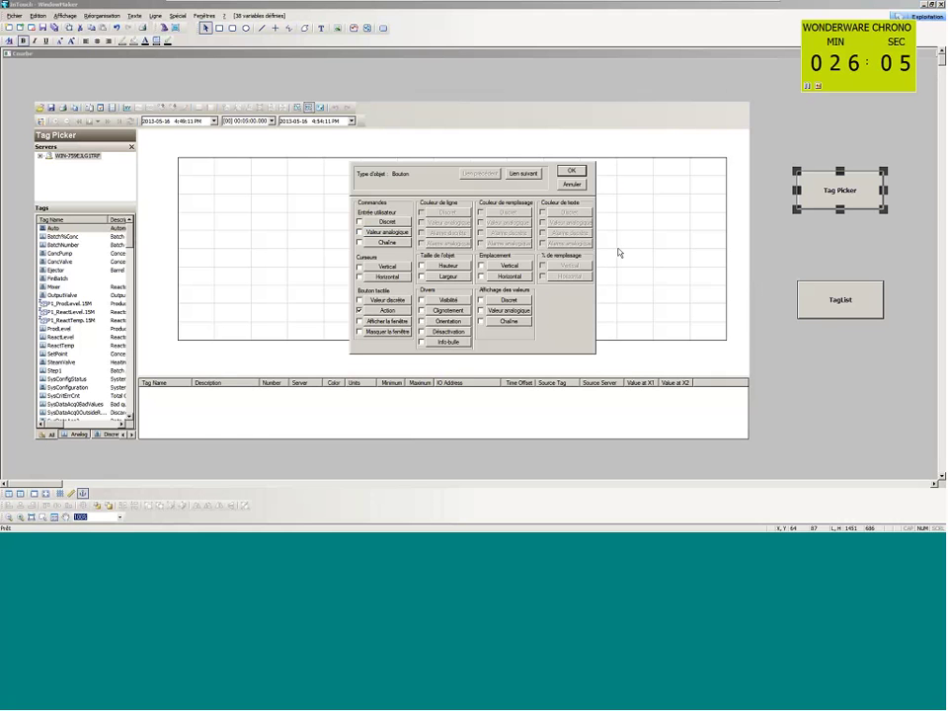
click(394, 309)
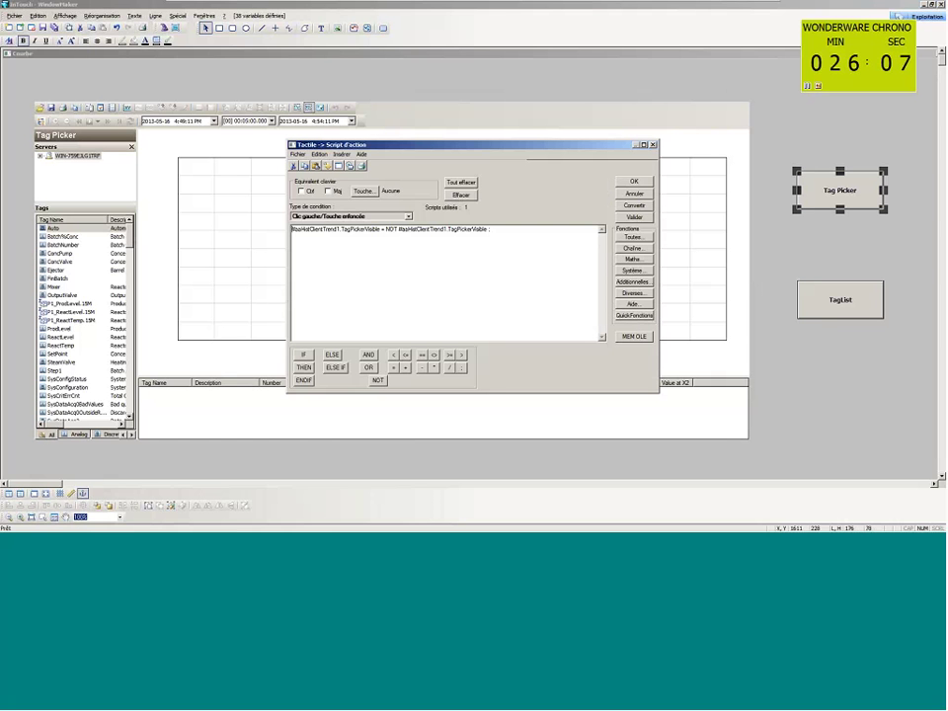
click(341, 154)
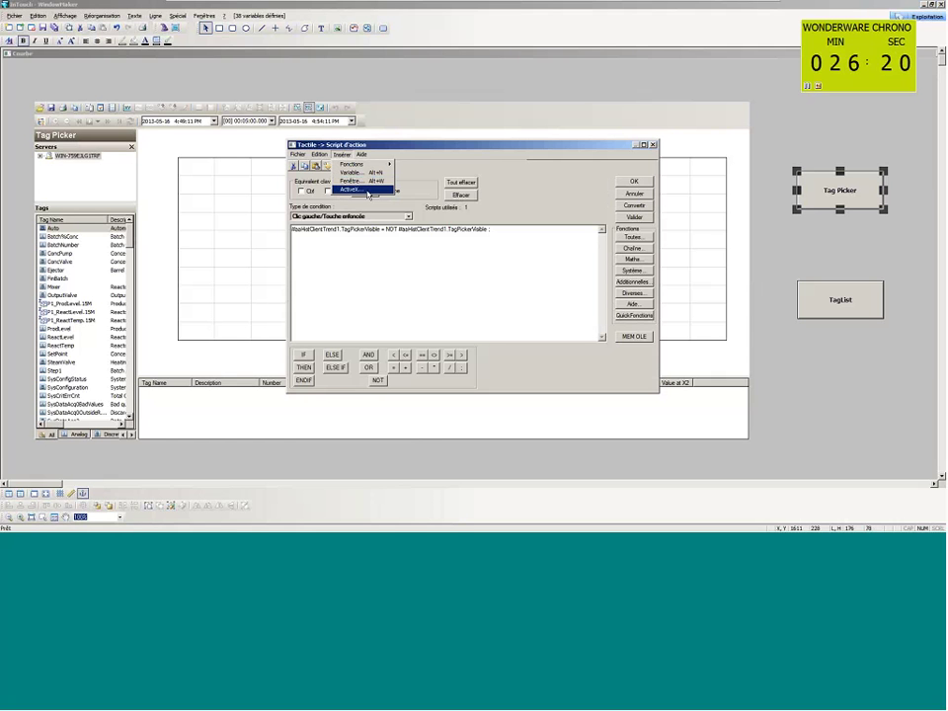
click(367, 192)
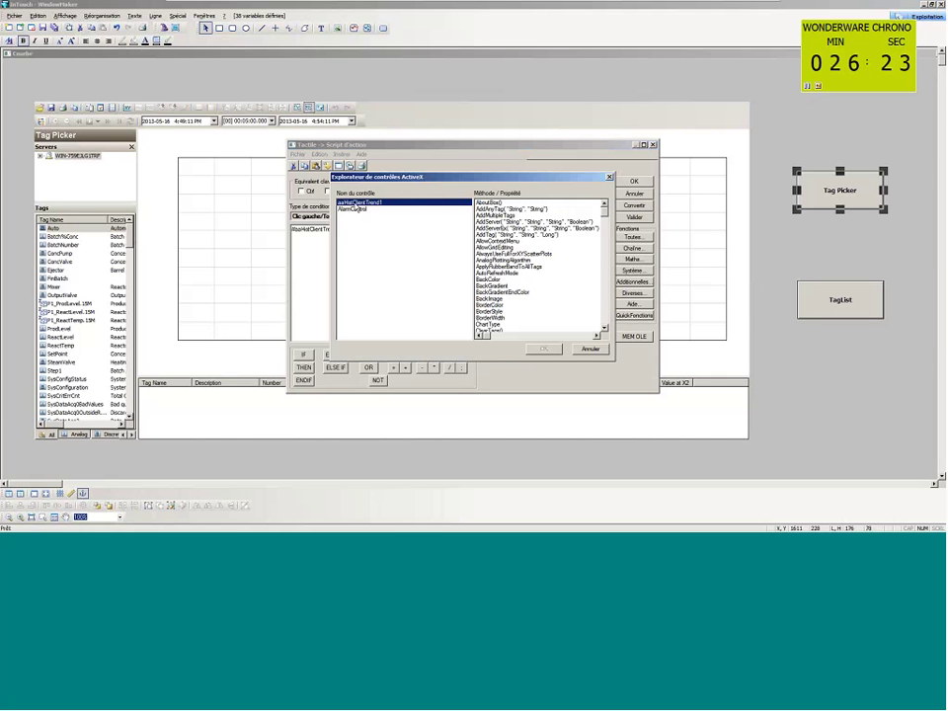
key(Escape)
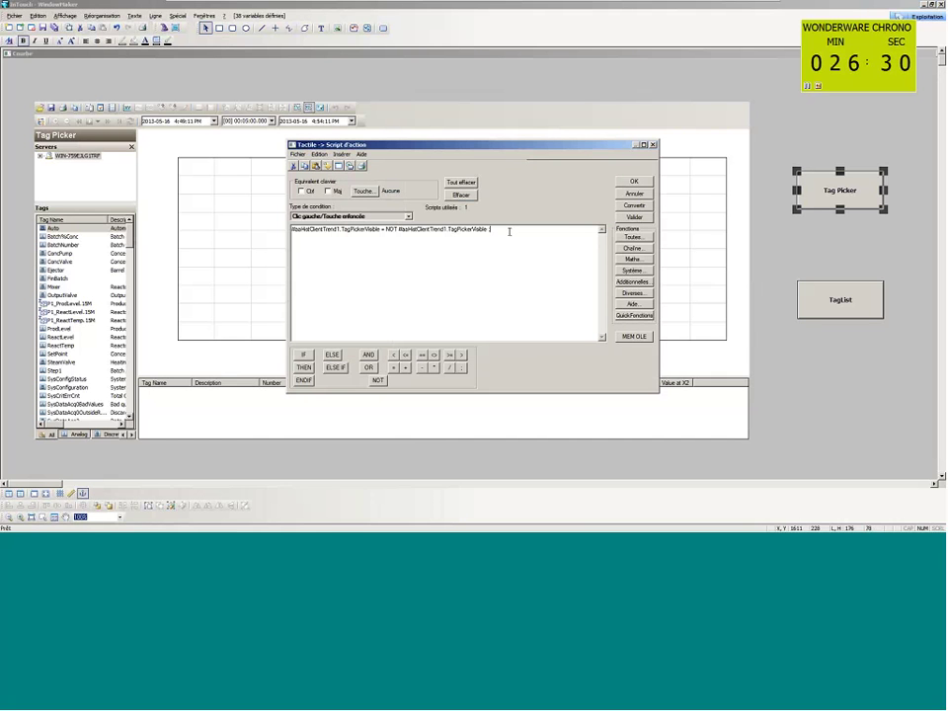
text(;)
key(Escape)
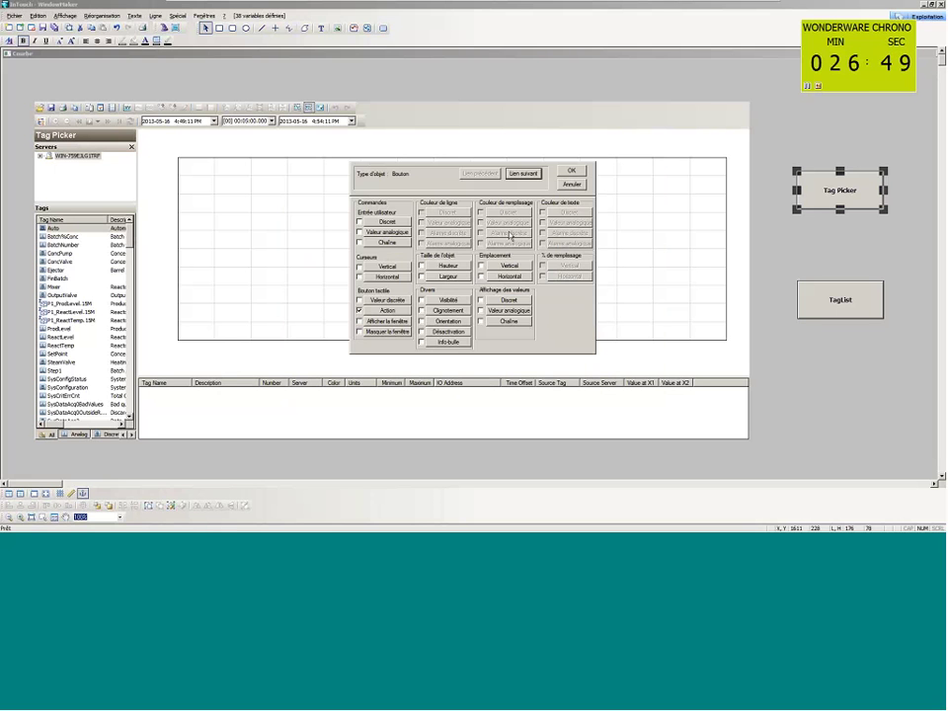
key(Return)
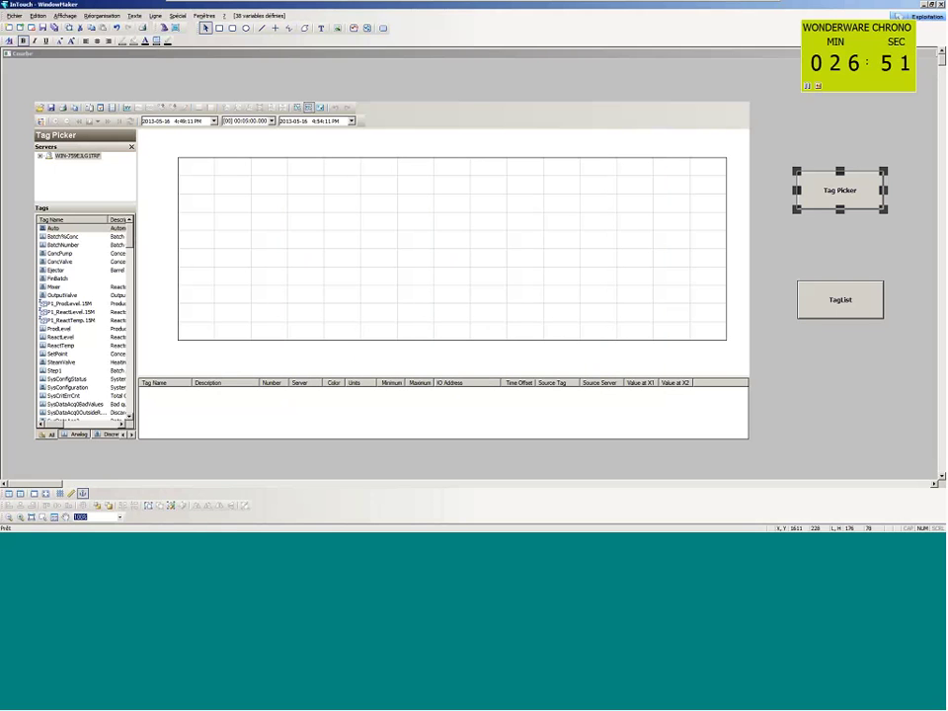
Examine the TagList button's action script that toggles the trend's GridVisible property, and close its link settings
double_click(816, 300)
click(406, 307)
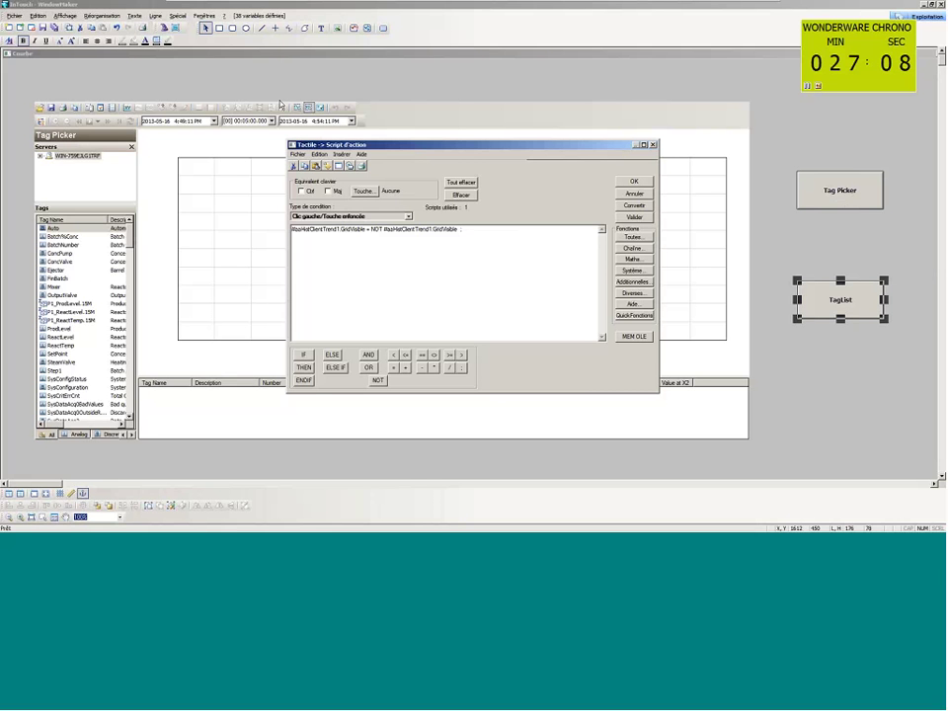
key(Escape)
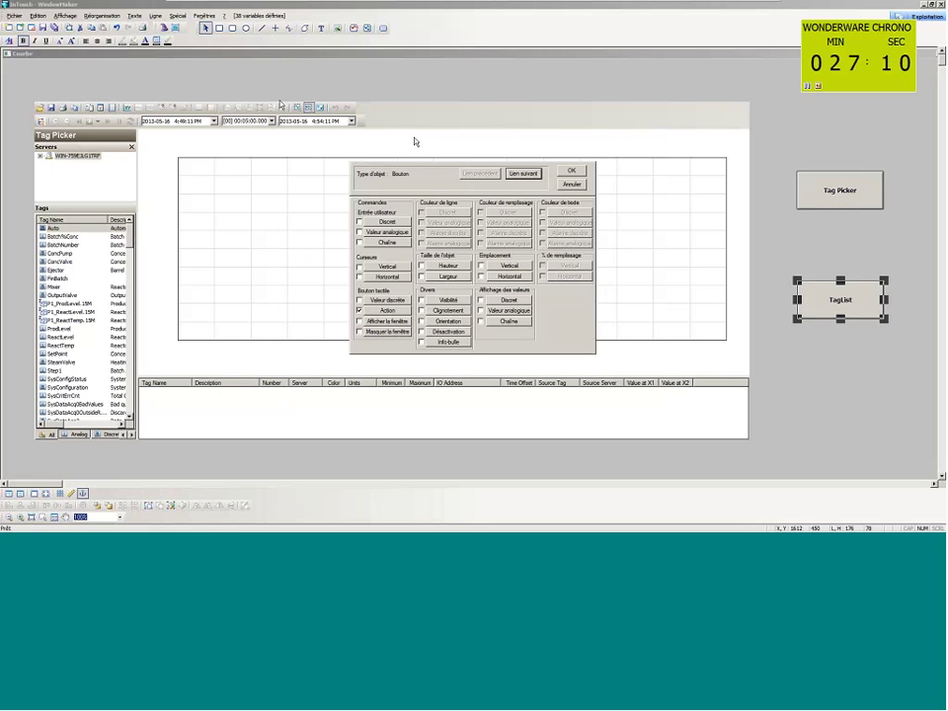
key(Return)
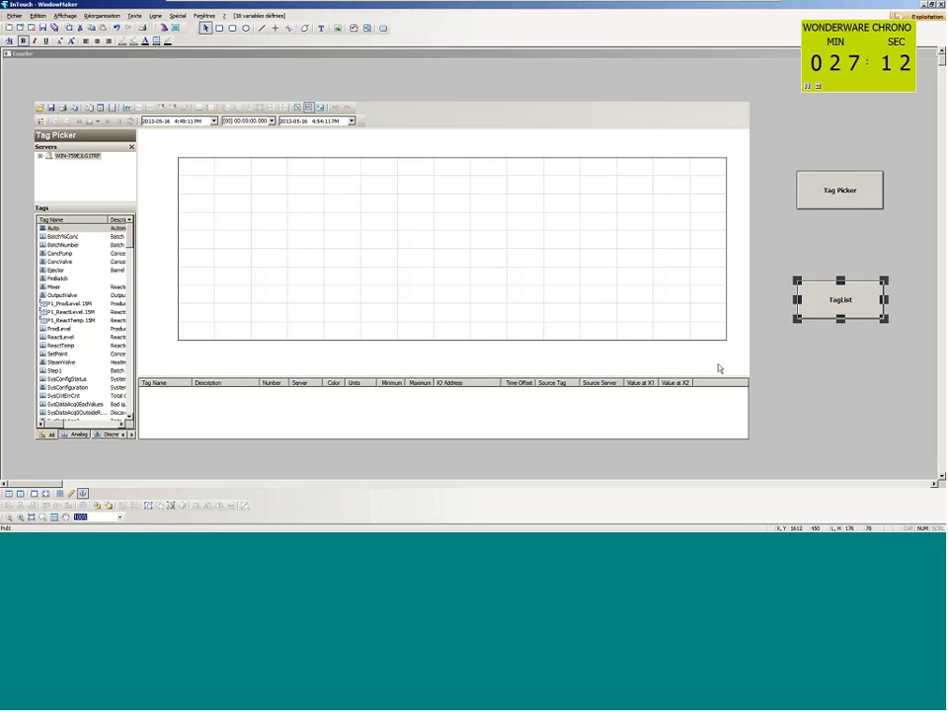
Run the Courbe window in WindowViewer with the chronometer restarted, and add ReactTemp, ReactLevel and ProdLevel to the trend
click(928, 16)
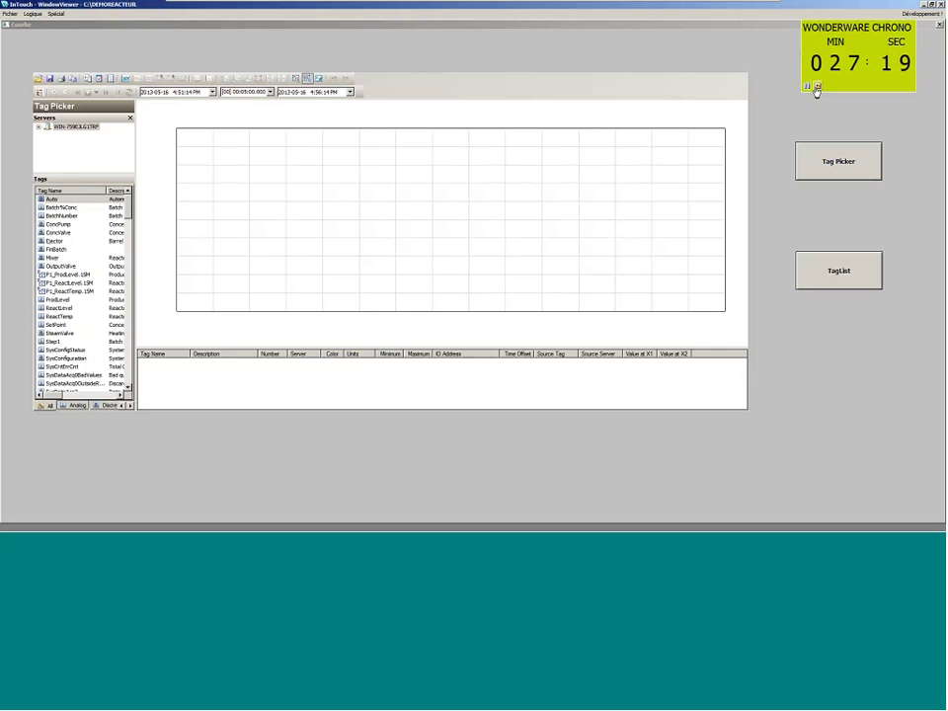
click(817, 87)
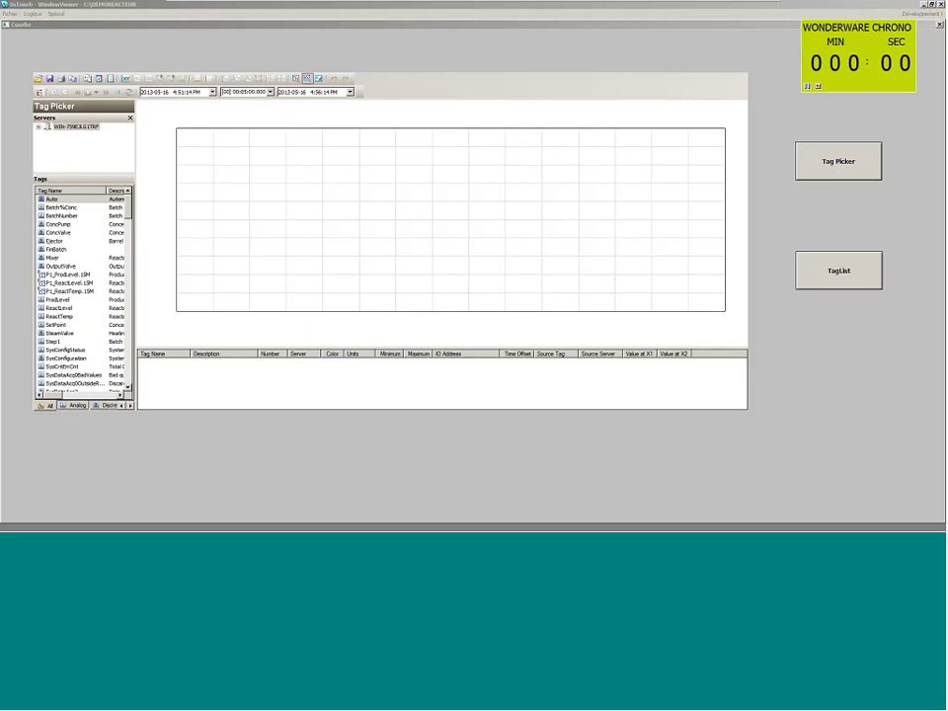
click(835, 170)
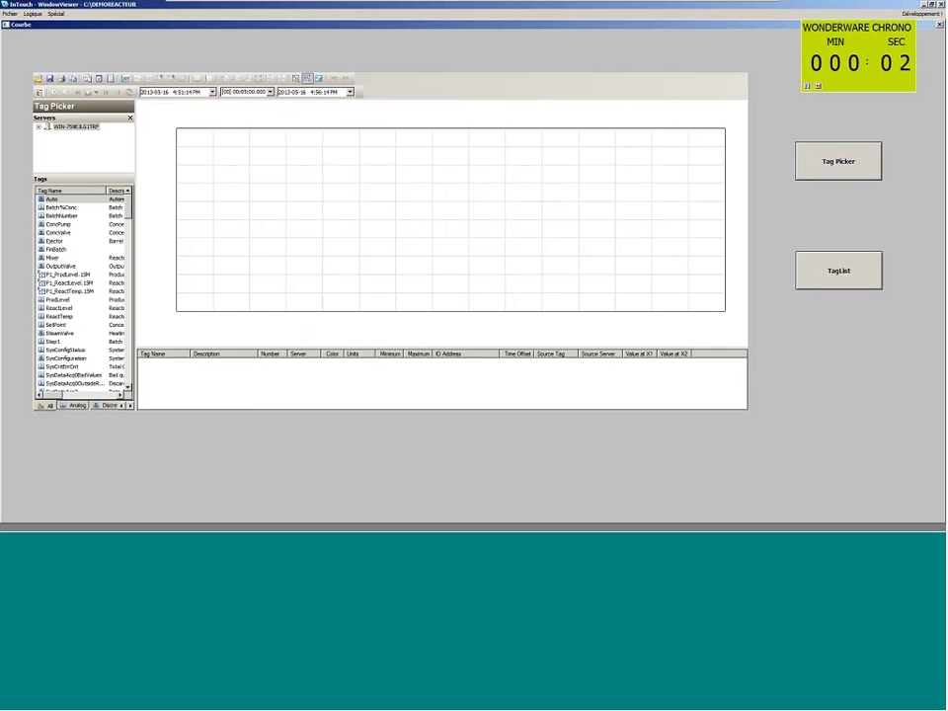
double_click(59, 299)
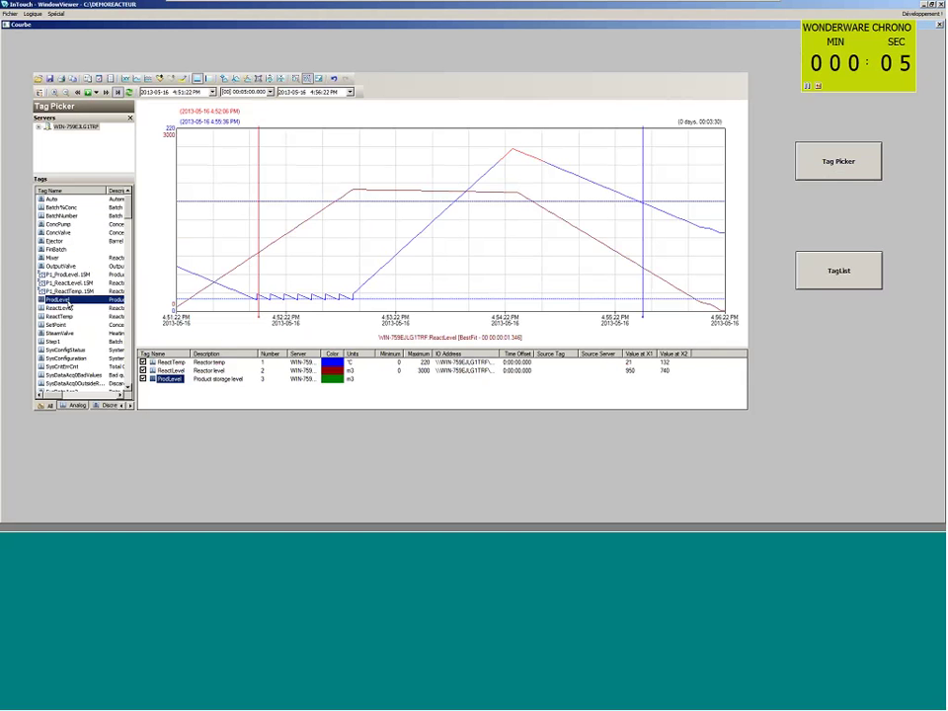
Increase the pen width of the ReactTemp curve in the trend
double_click(169, 362)
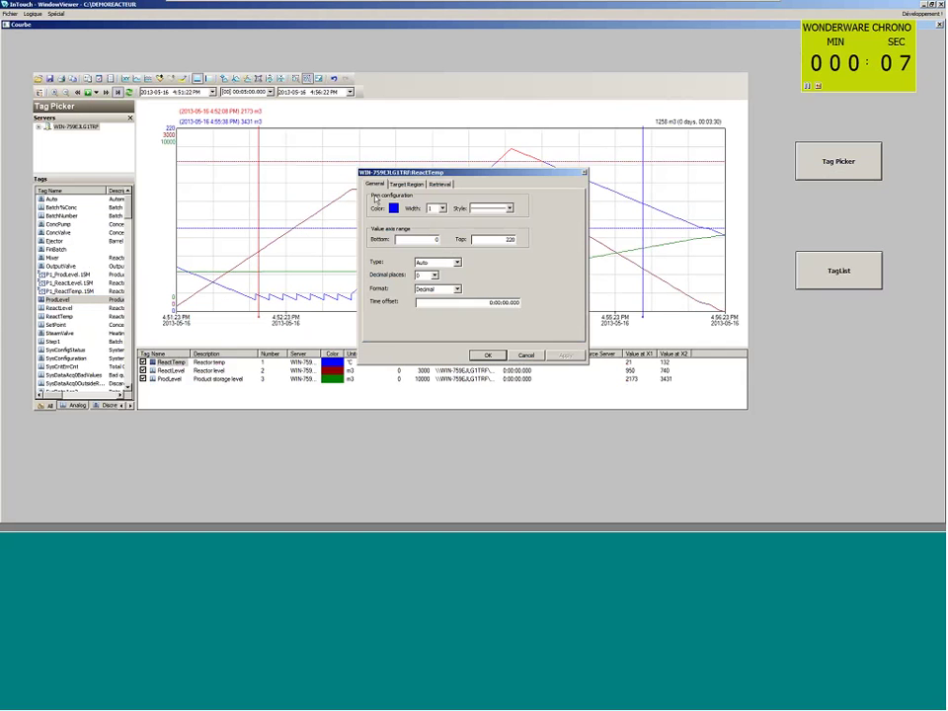
click(441, 208)
click(438, 226)
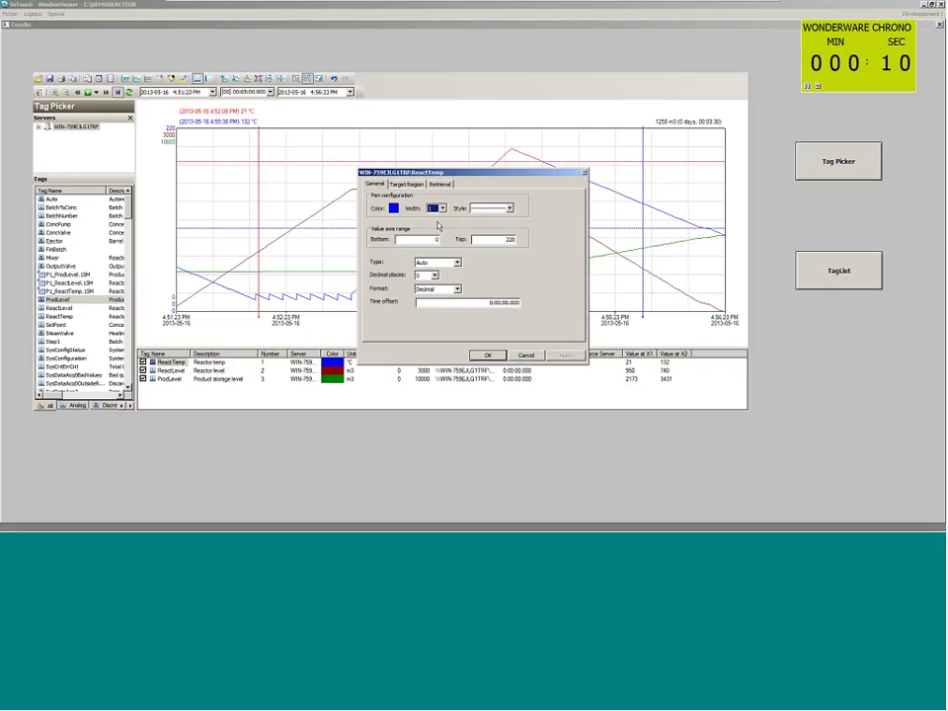
click(441, 208)
click(434, 242)
key(Return)
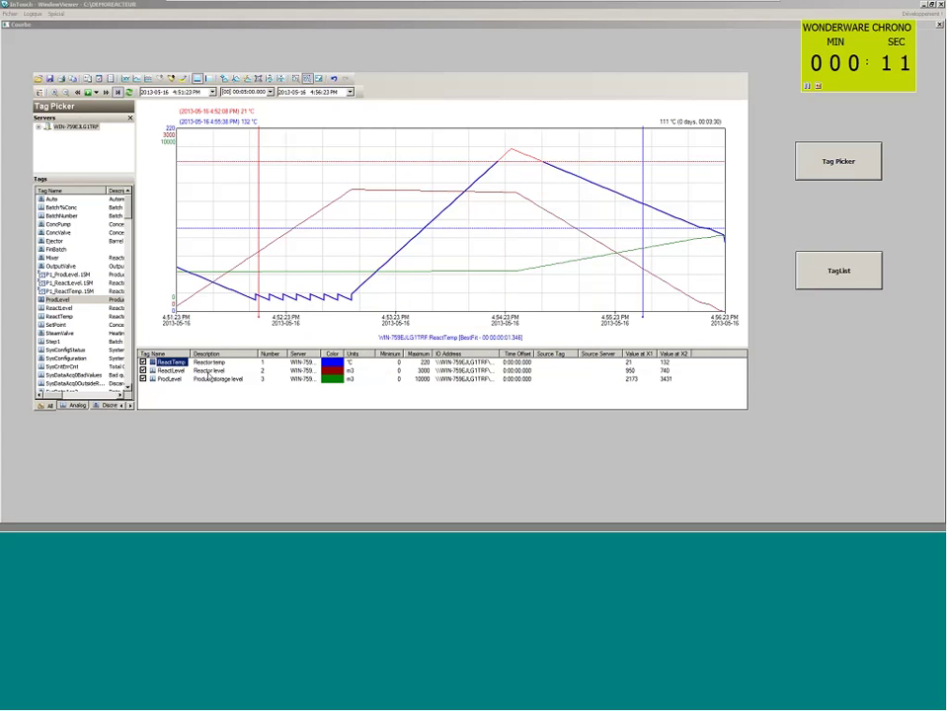
Increase the pen widths of the ReactLevel and ProdLevel curves in the trend
double_click(170, 370)
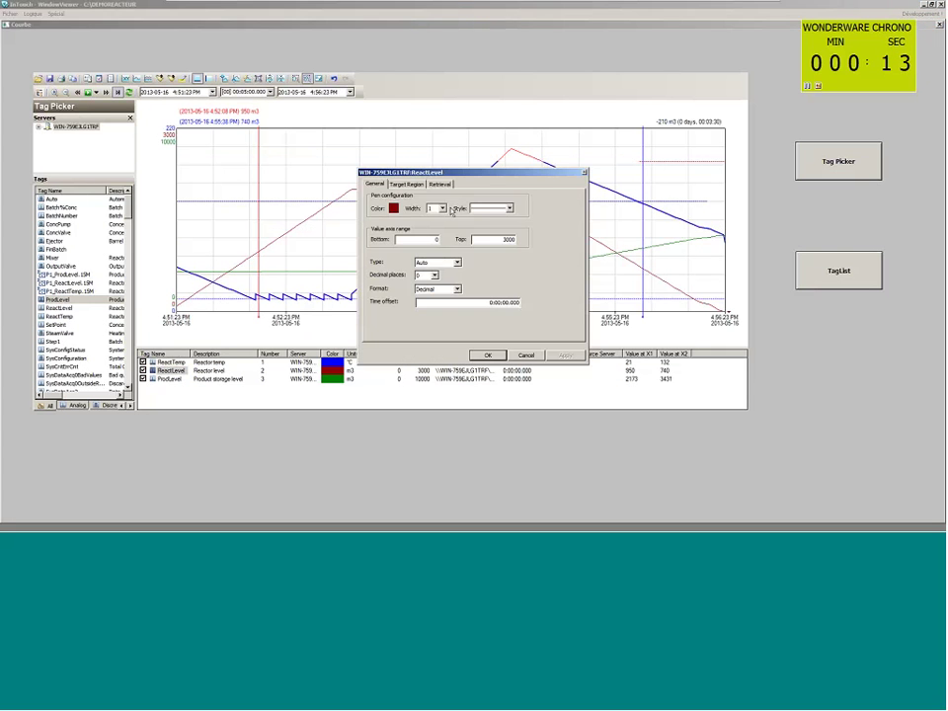
click(441, 209)
click(434, 242)
key(Return)
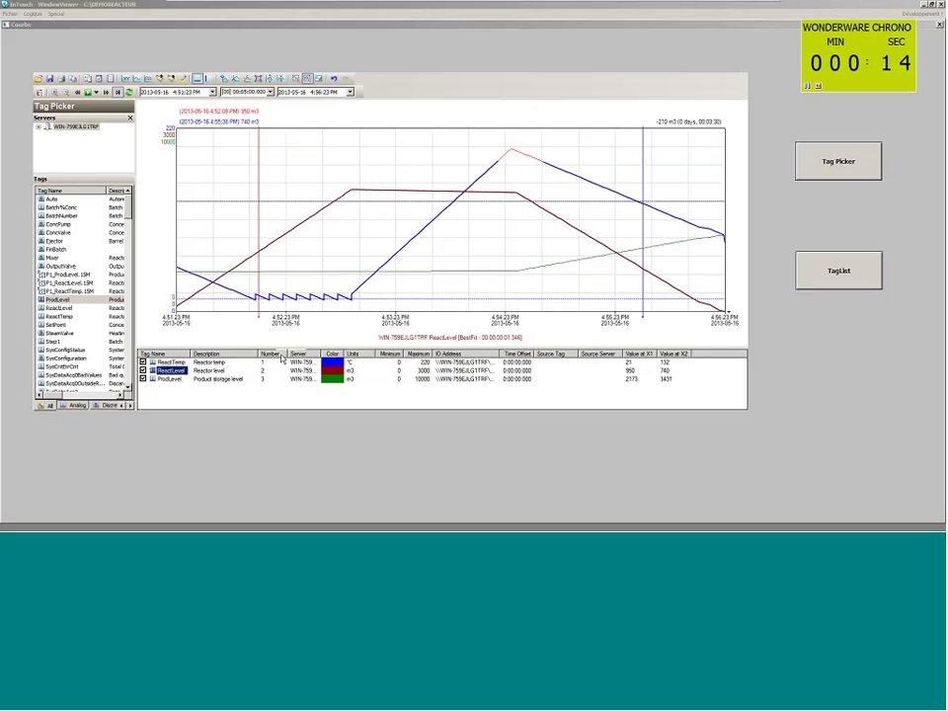
double_click(158, 378)
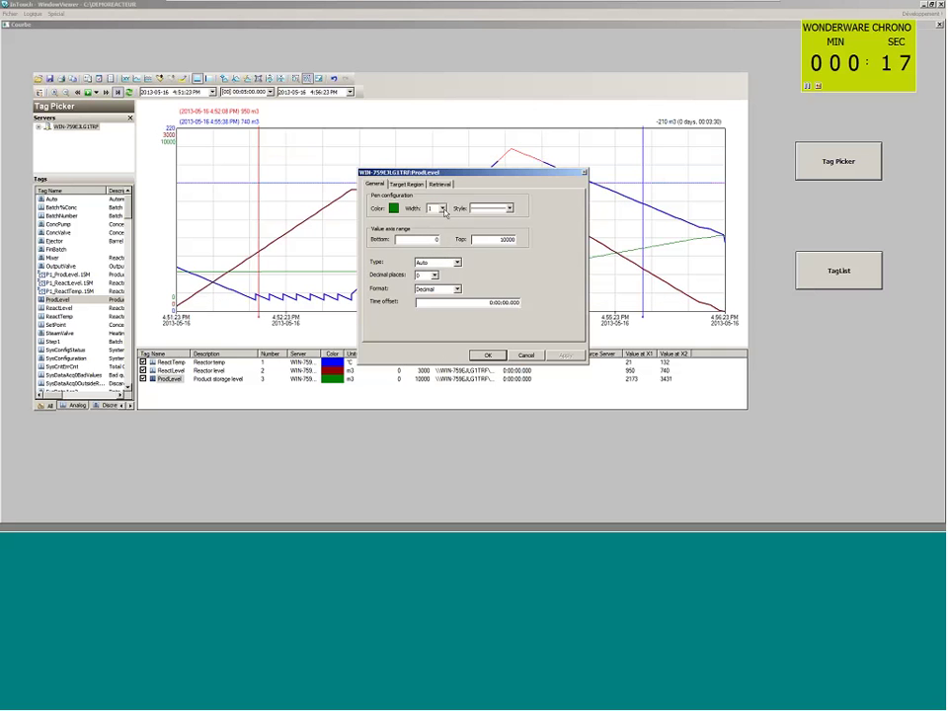
click(441, 209)
click(434, 227)
key(Return)
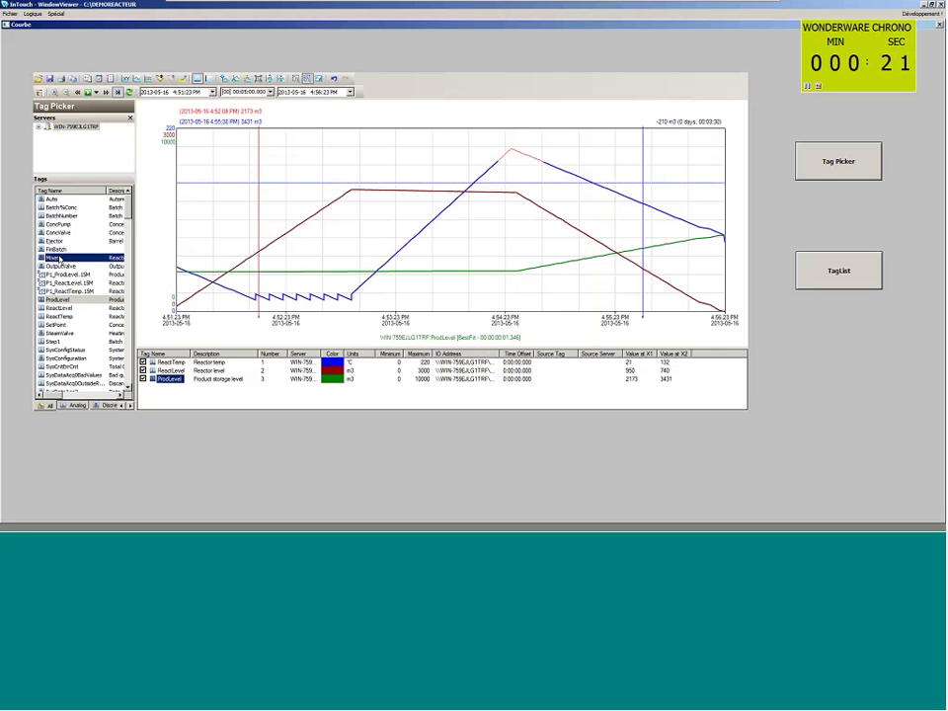
Add the Mixer tag to the trend and set its pen width to 2
double_click(52, 258)
double_click(309, 249)
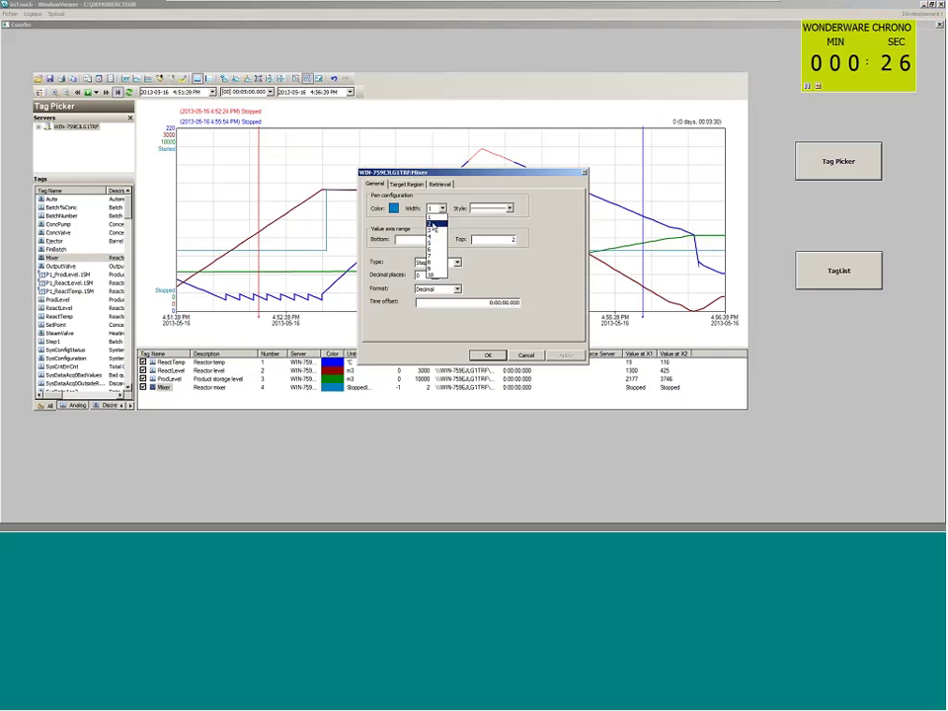
click(434, 225)
click(487, 354)
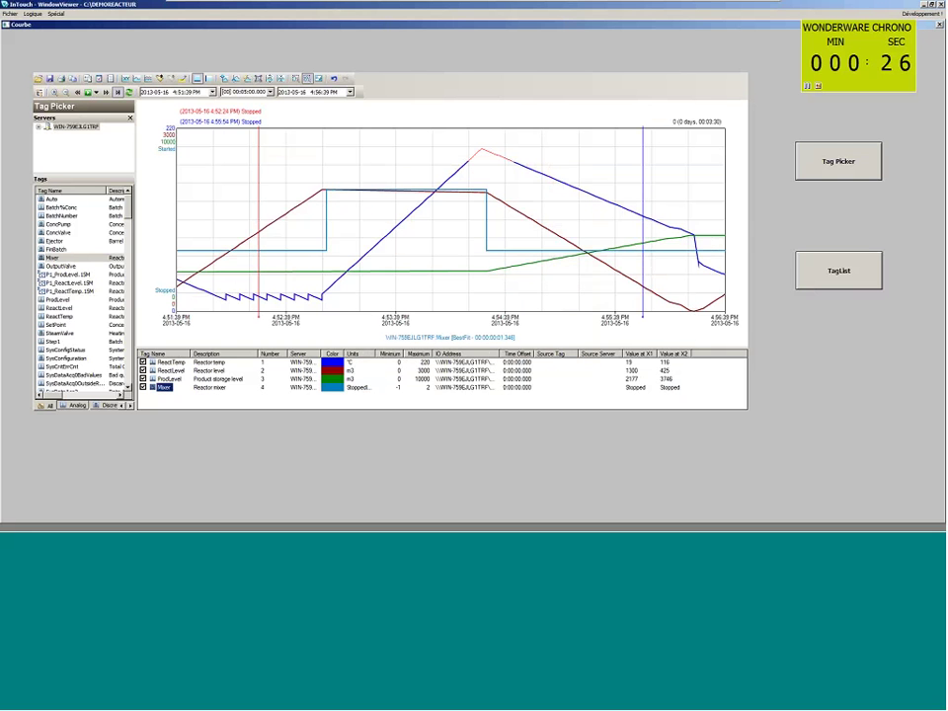
Display the trend's curves in separate stacked bands, and toggle the tag picker and tag list off and back on
click(148, 78)
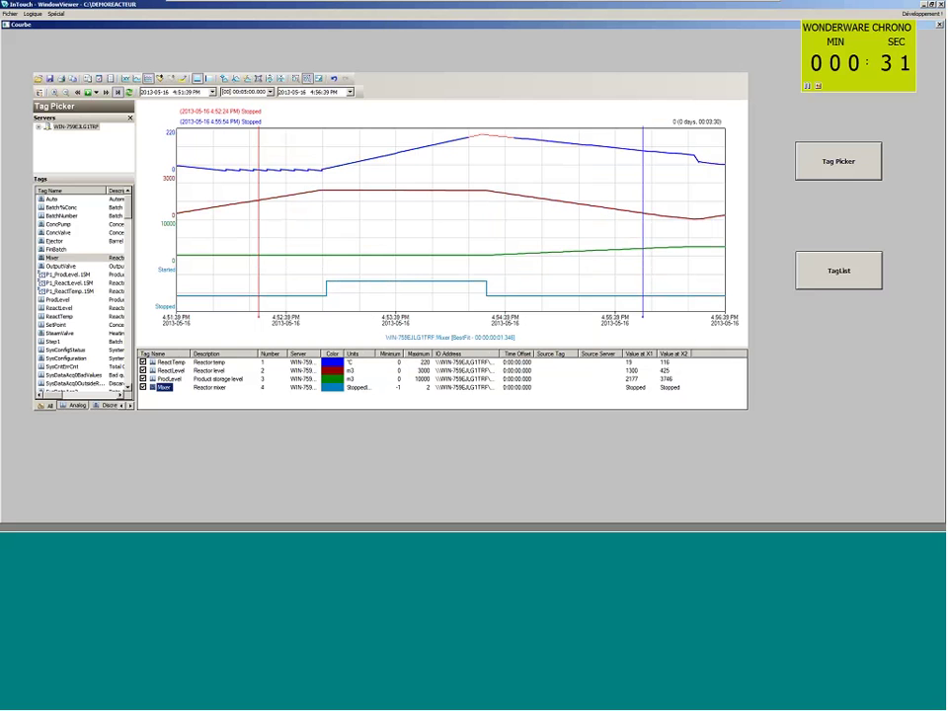
click(868, 175)
click(834, 270)
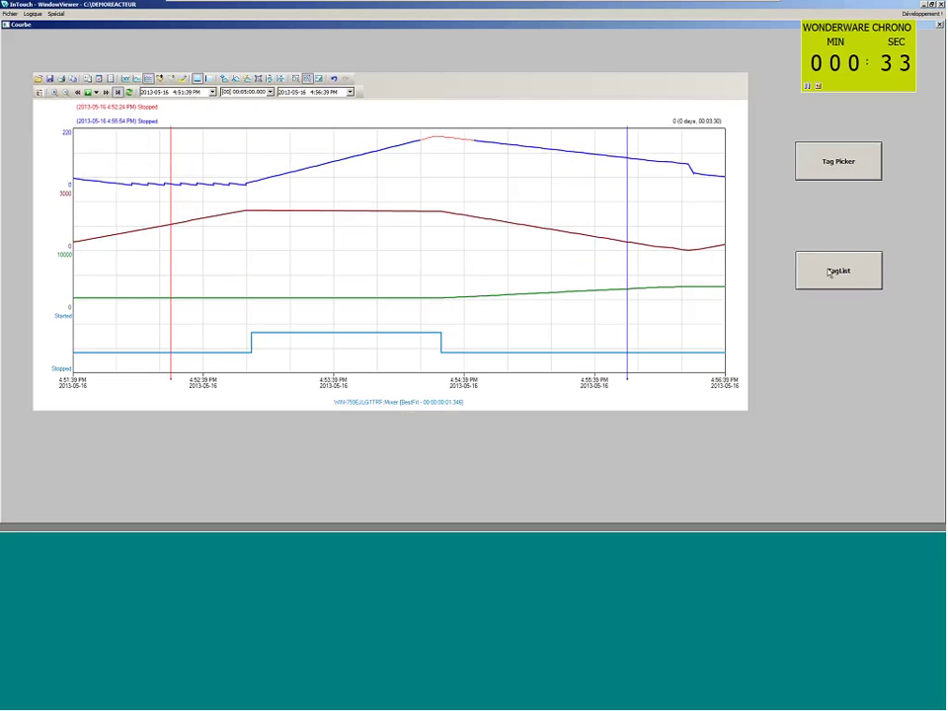
click(838, 166)
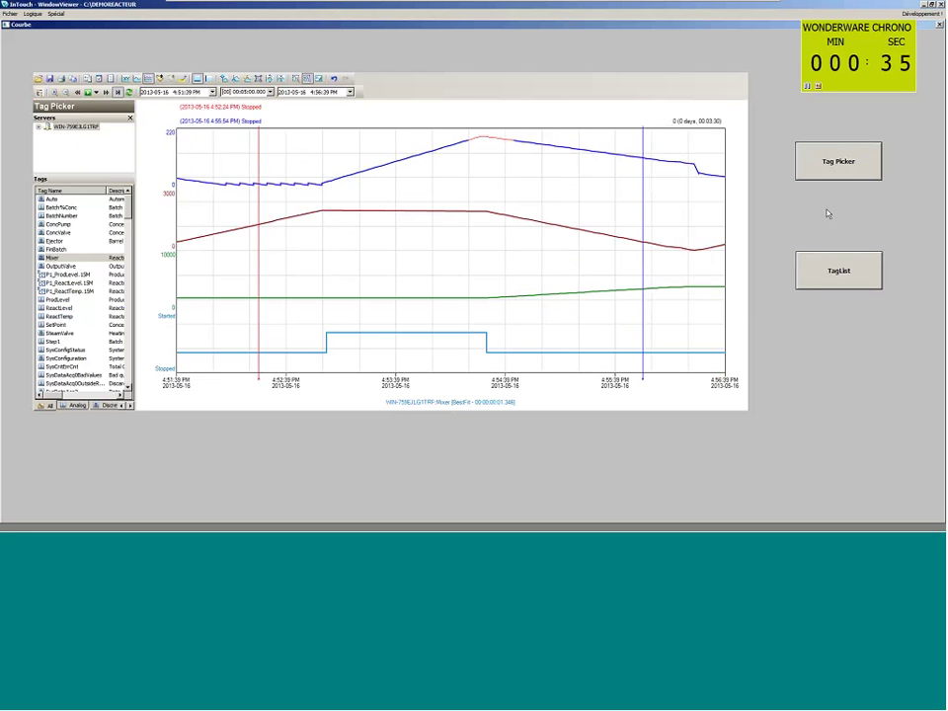
click(838, 274)
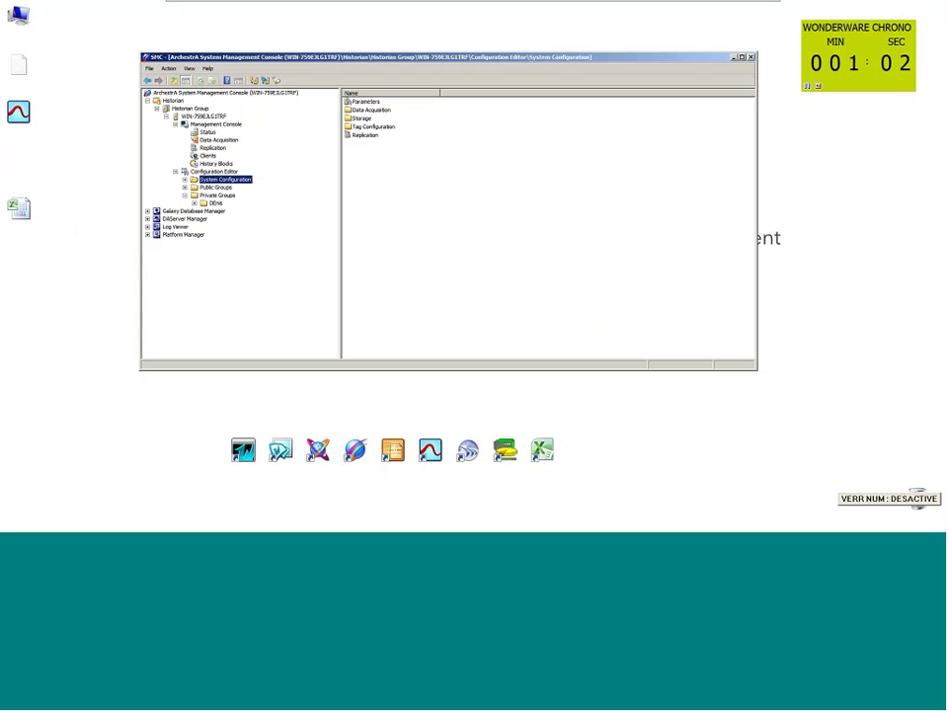
Switch to Wonderware Information Server in Internet Explorer and add ReactTemp, ReactLevel and ProdLevel to the ActiveFactory Trend page
mouse_move(232, 524)
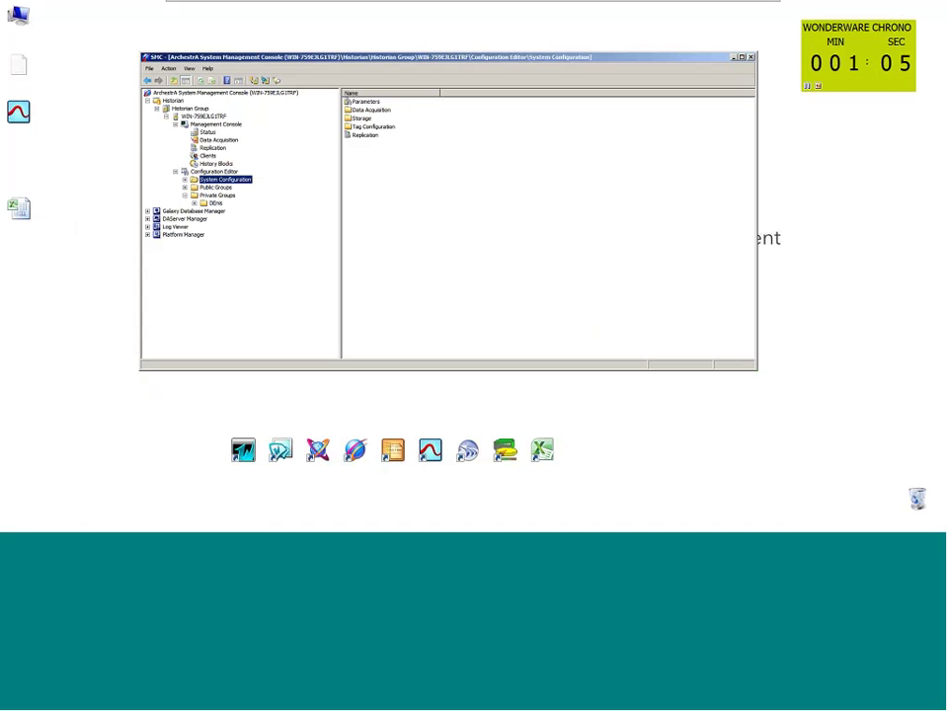
click(71, 521)
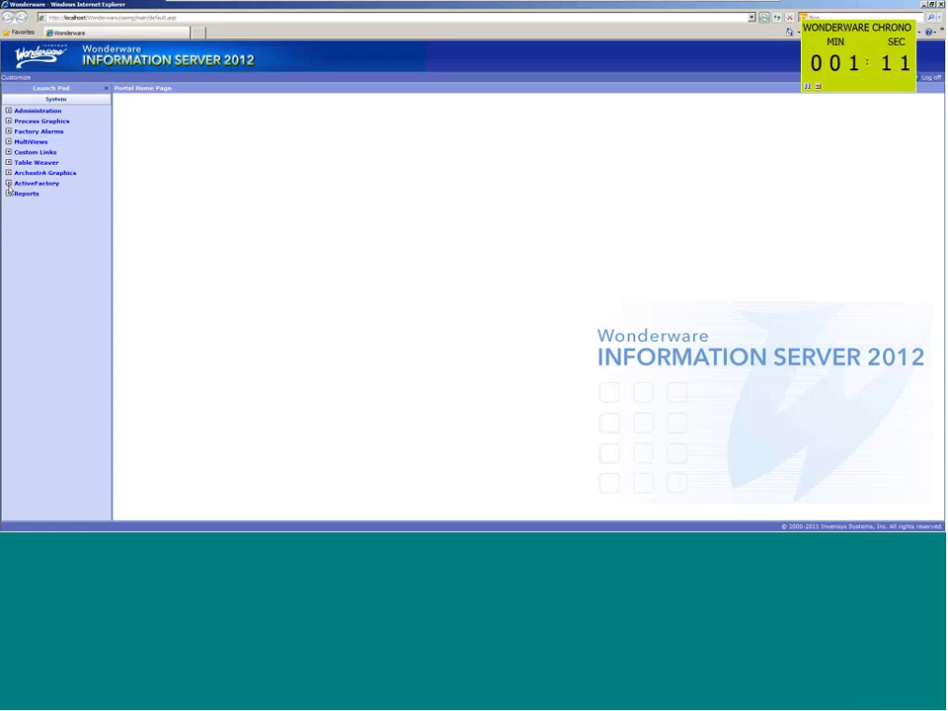
click(8, 184)
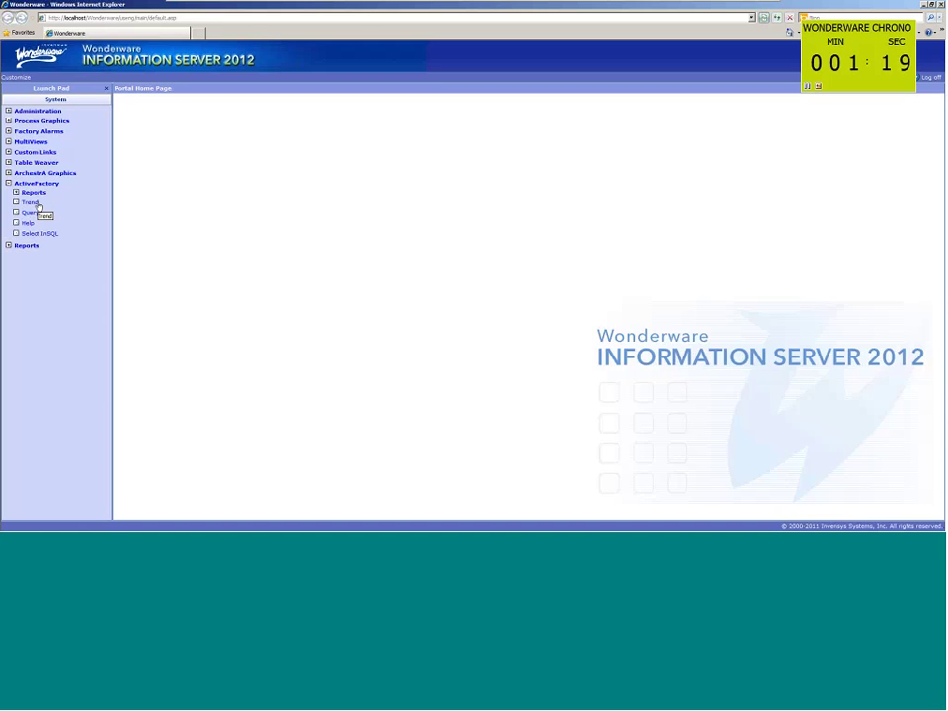
click(30, 203)
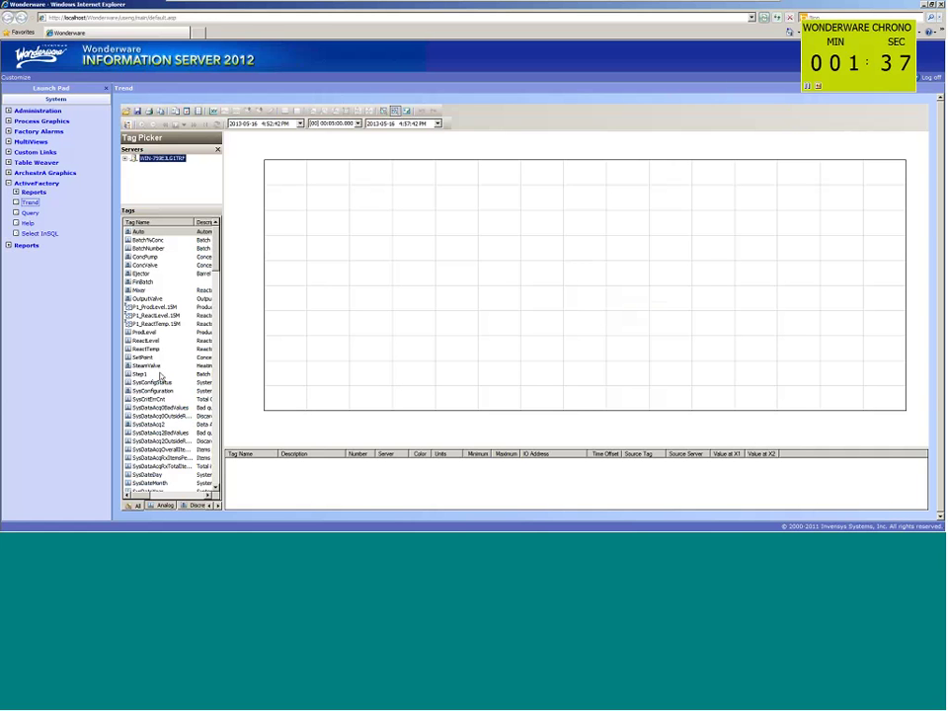
drag(148, 349, 149, 332)
double_click(155, 338)
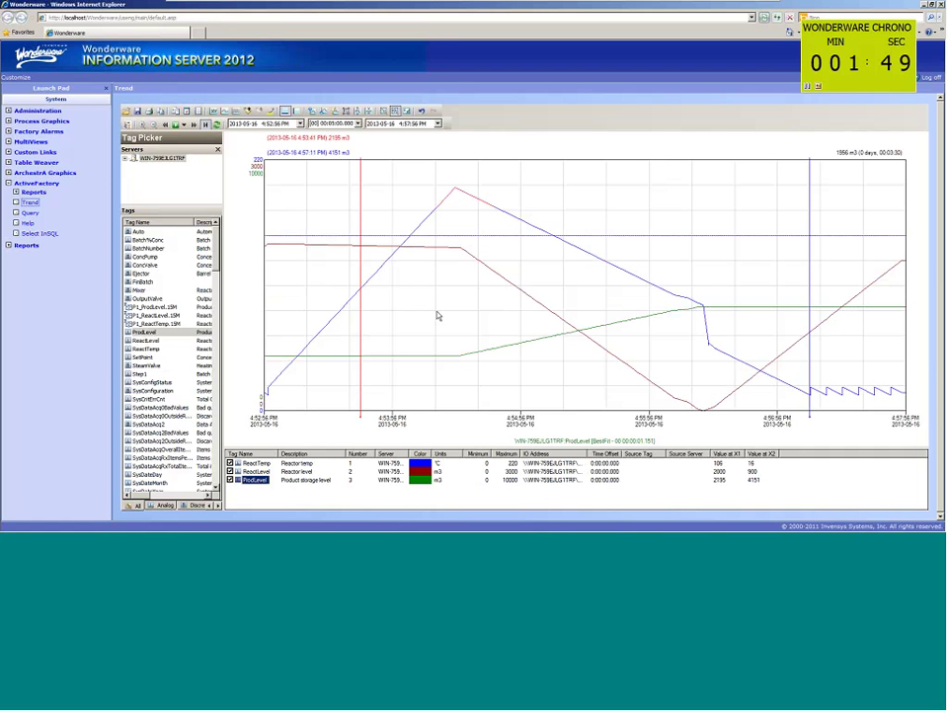
Open the Trend1 on-demand report from the ActiveFactory published reports
click(16, 192)
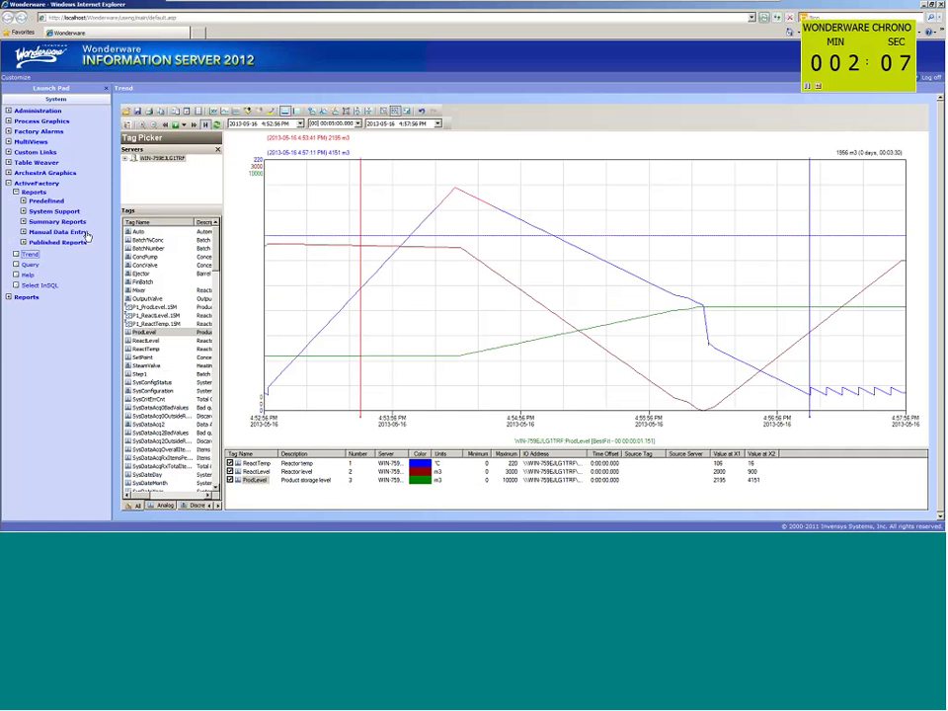
click(22, 243)
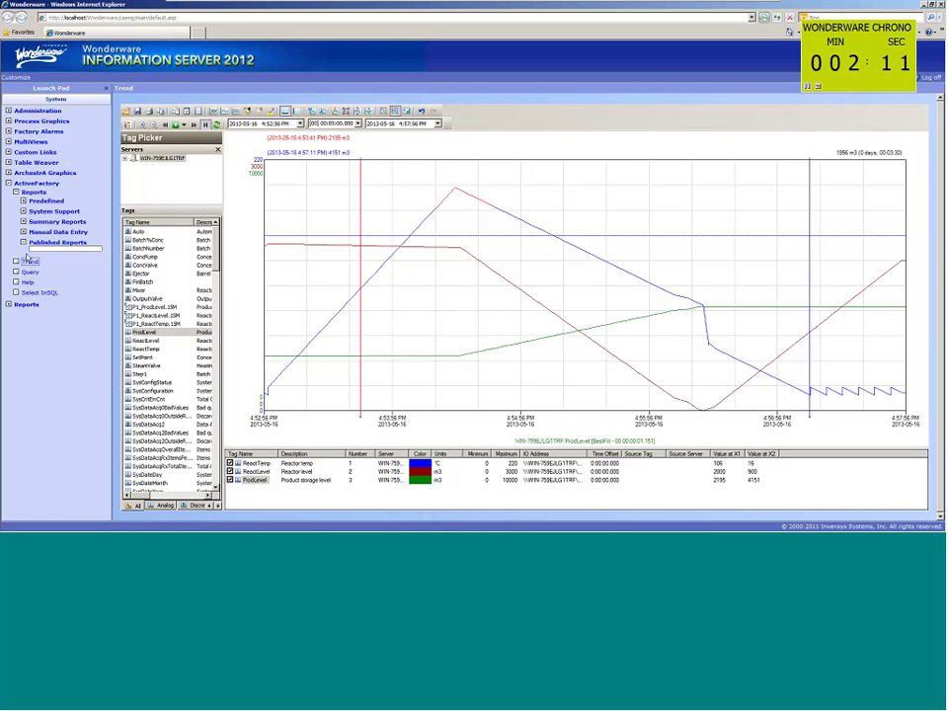
click(24, 243)
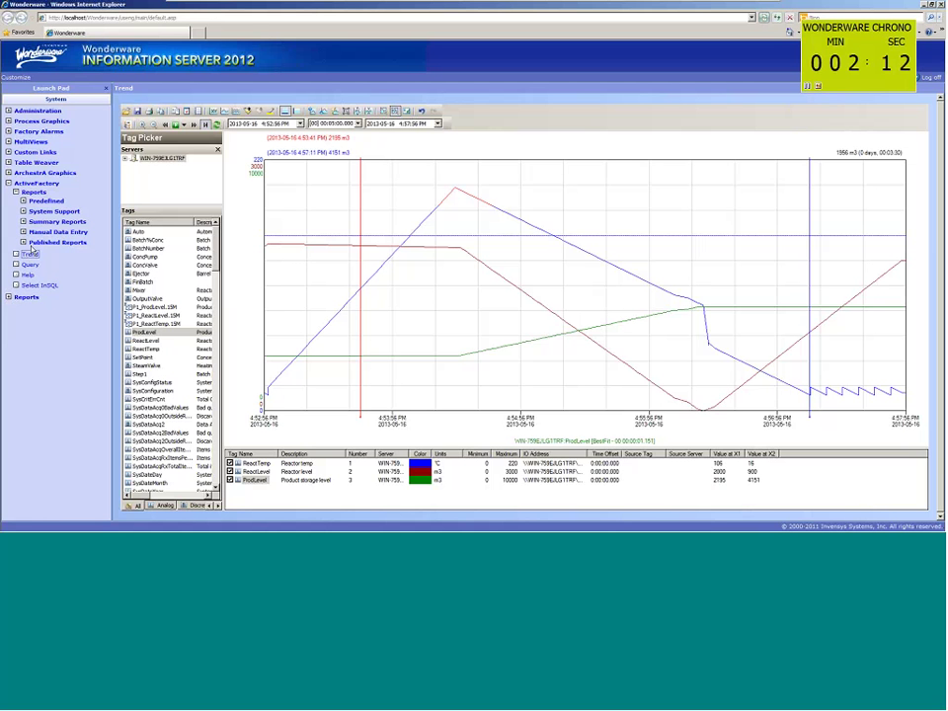
click(31, 243)
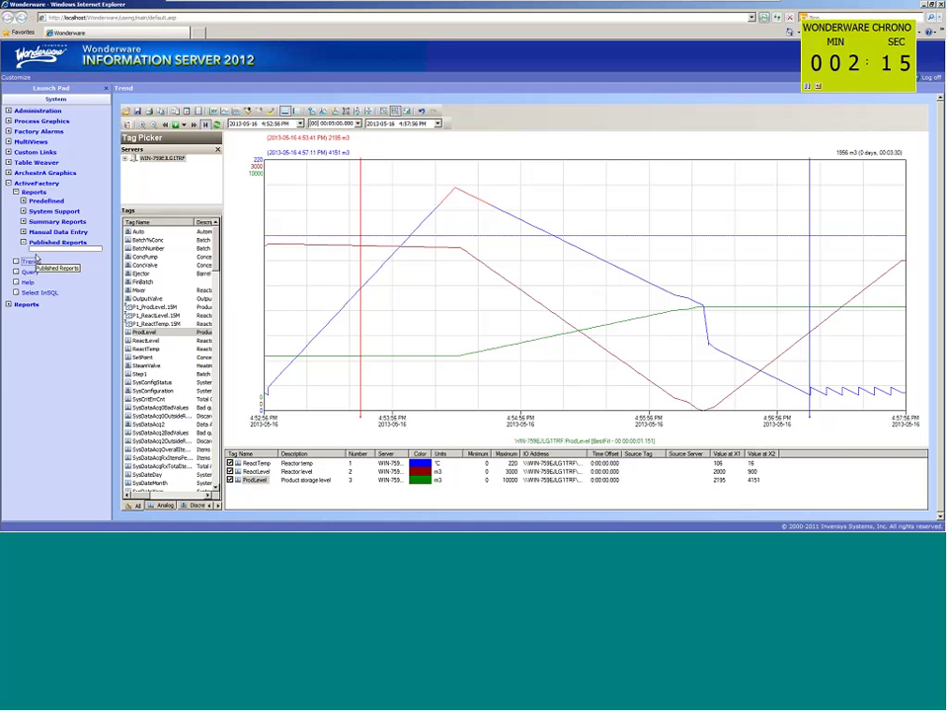
click(31, 252)
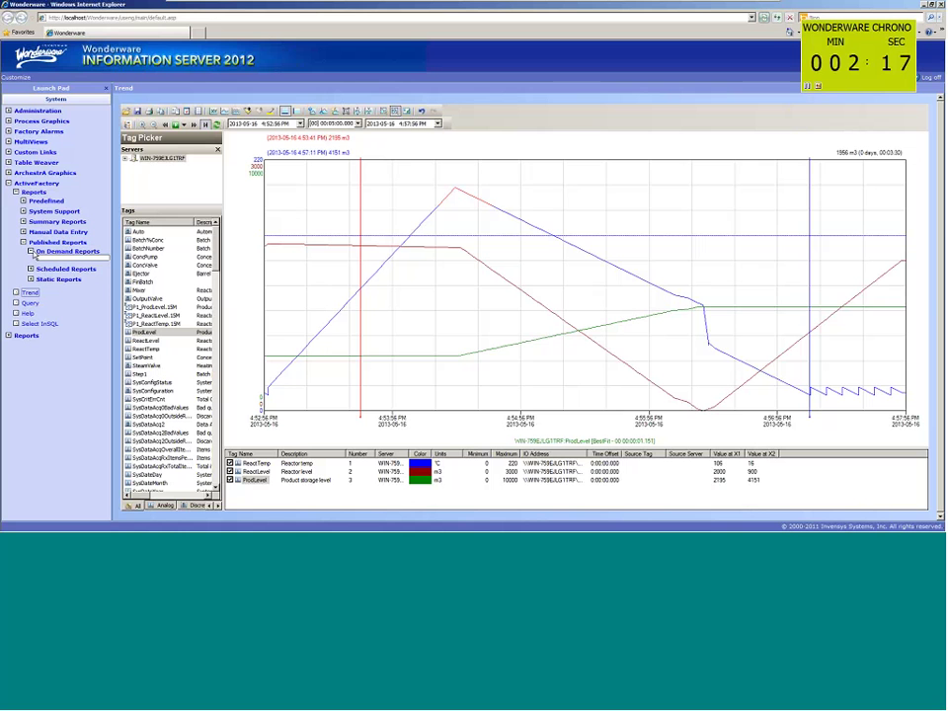
click(53, 260)
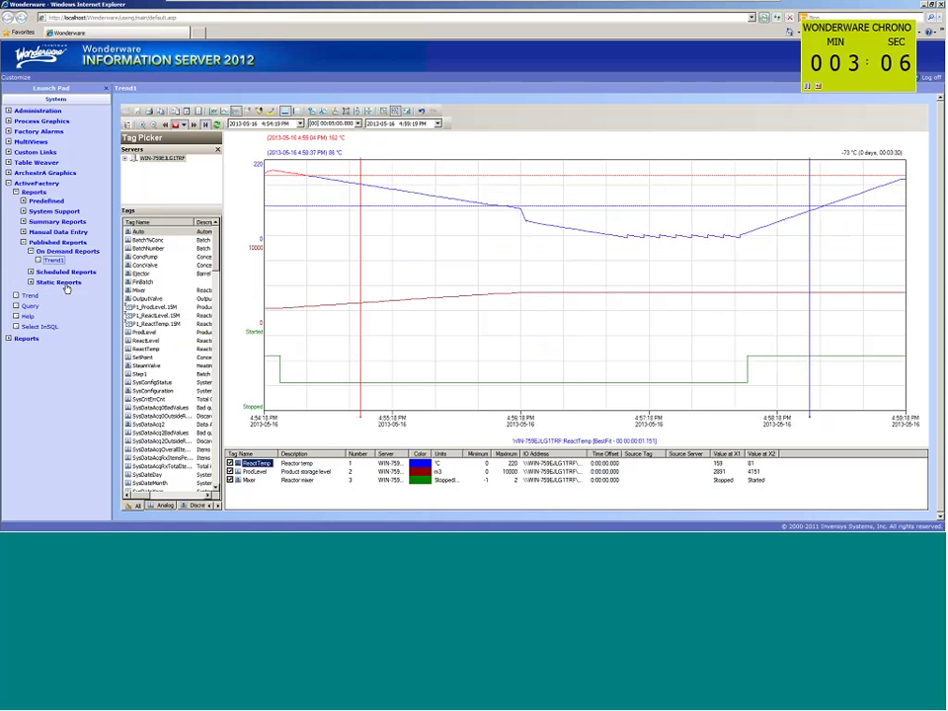
Stop the chronometer and switch back to the Démonstration slide of the presentation
key(Num_Lock)
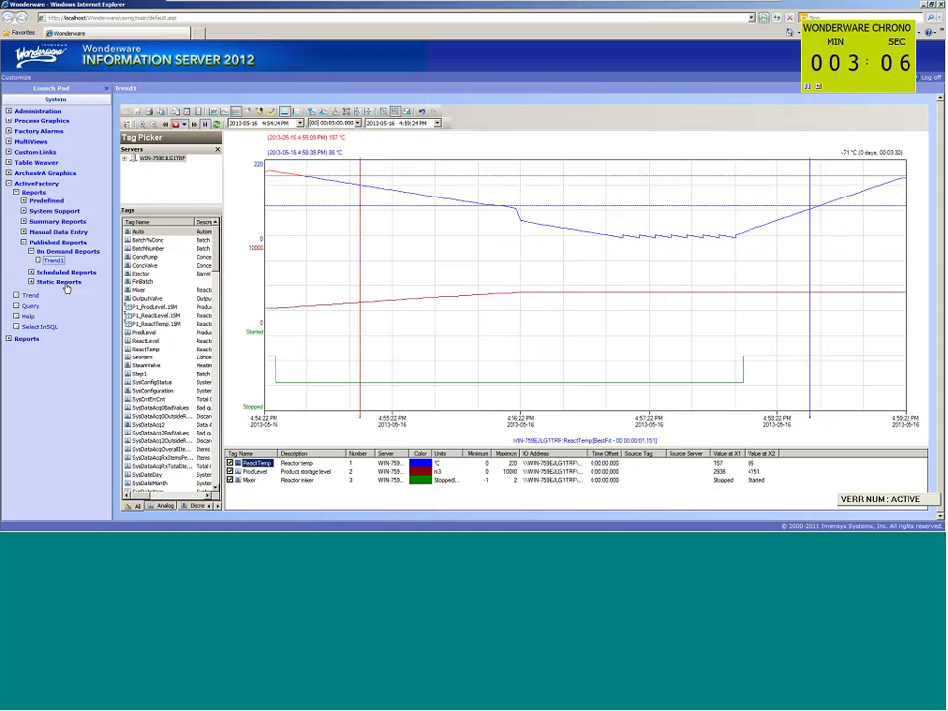
mouse_move(648, 19)
click(735, 7)
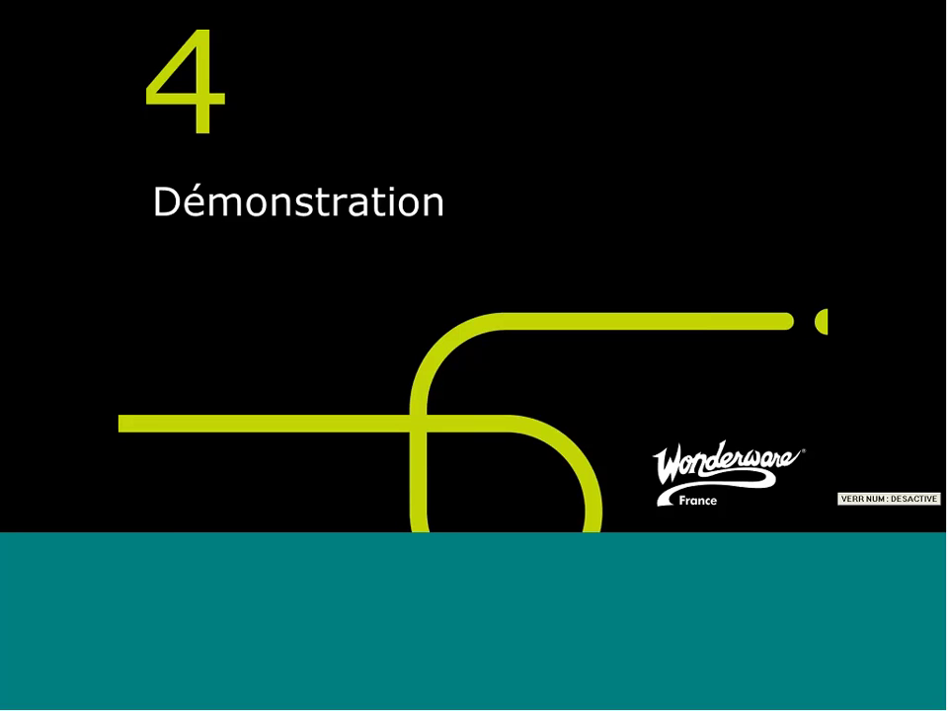